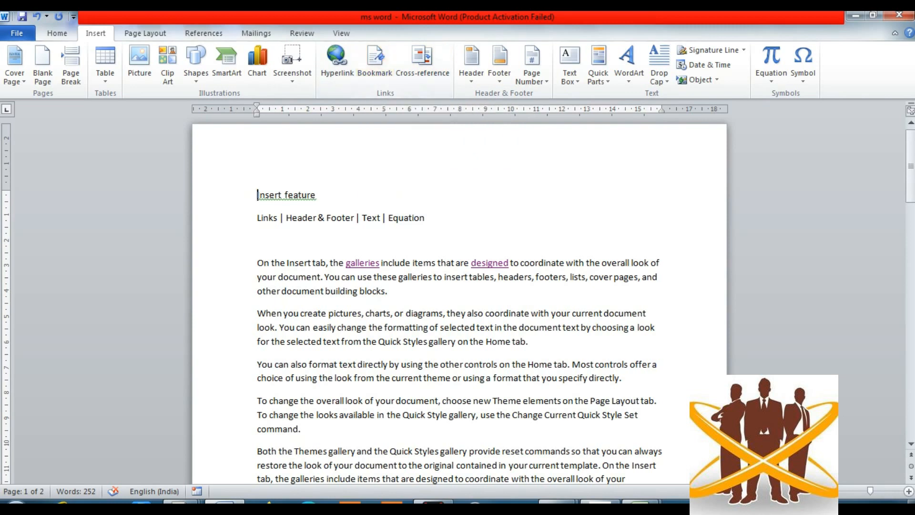
- Put the cursor immediately after the word 'gallery' in the second paragraph's Quick Styles sentence
left_click(389, 291)
left_click(455, 341)
left_click_drag(453, 341, 429, 342)
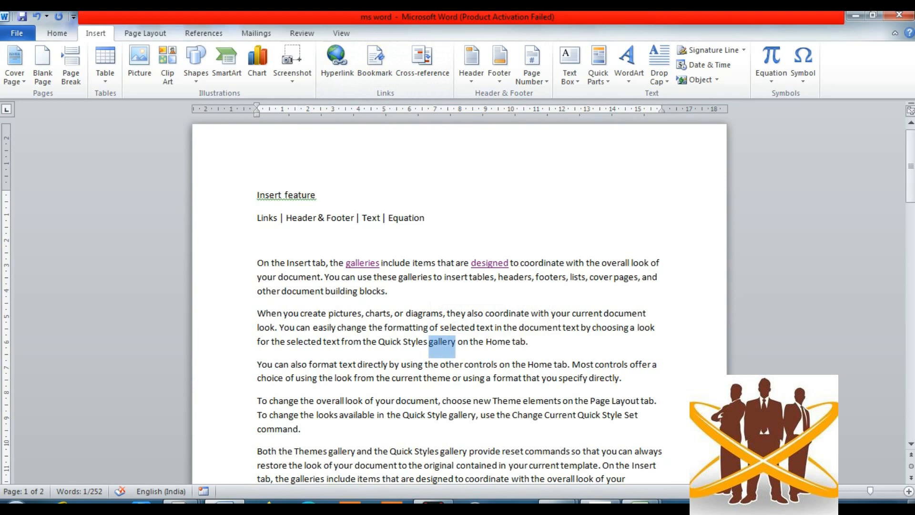
left_click(458, 341)
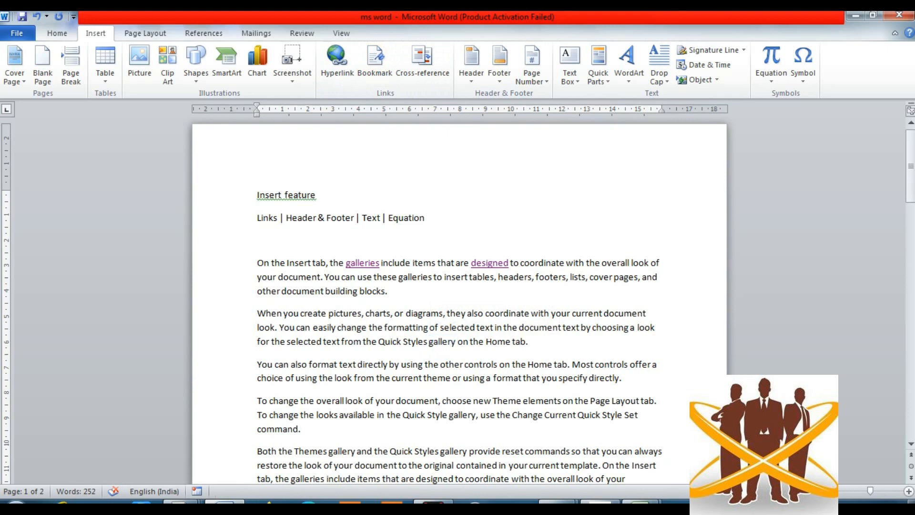
- Insert a bookmark named LASTUPDATE at the cursor after 'gallery'
left_click(375, 61)
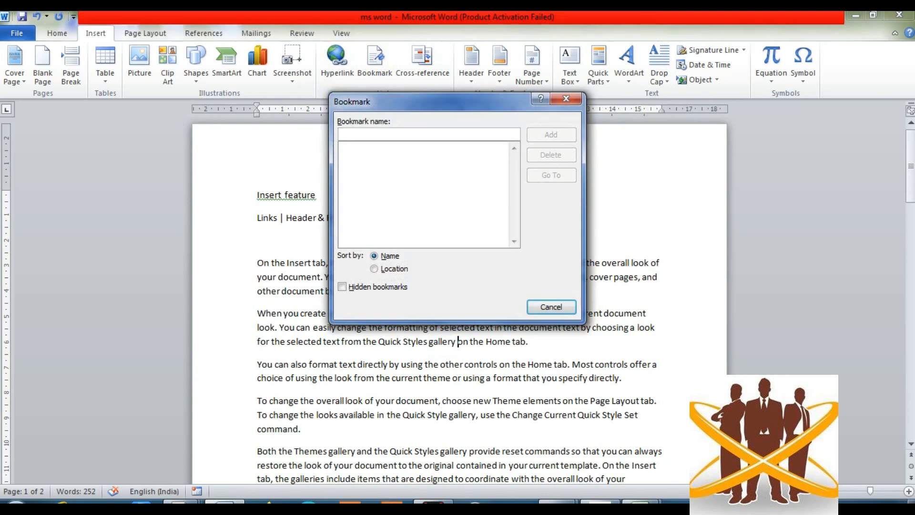
type("Link")
key("BackSpace")
key("BackSpace")
key("BackSpace")
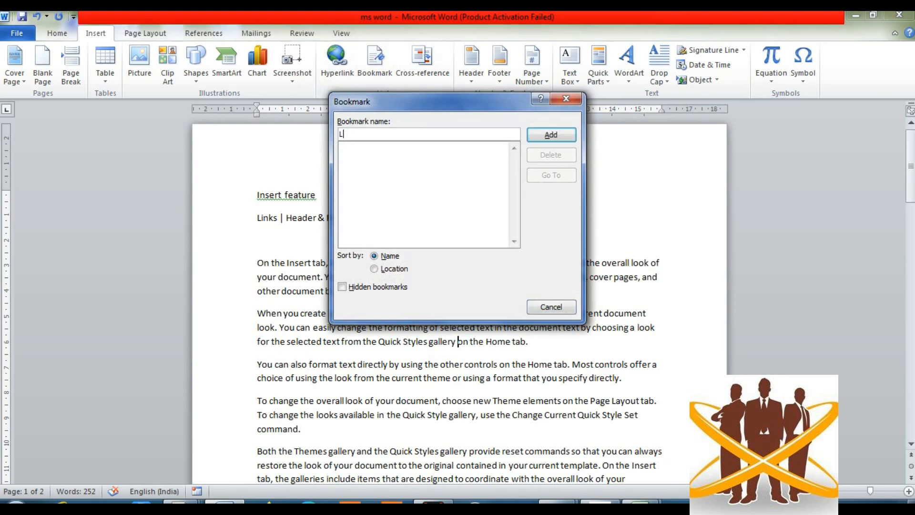
type("ASTUPDATE")
key("Return")
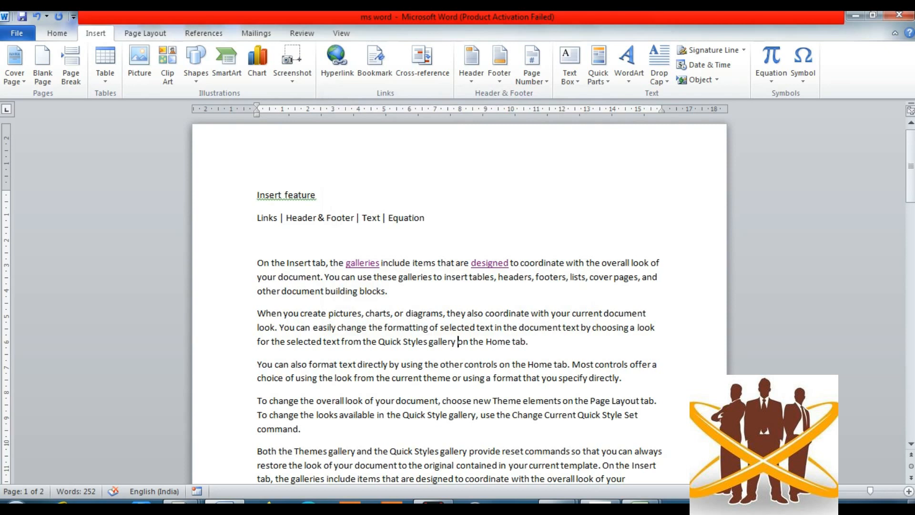
- Save the document with Ctrl+S and arrow down to the BACK TO HOME area on page 2
key("ctrl+s")
key("Down")
key("Down")
key("Down")
key("Down")
key("Down")
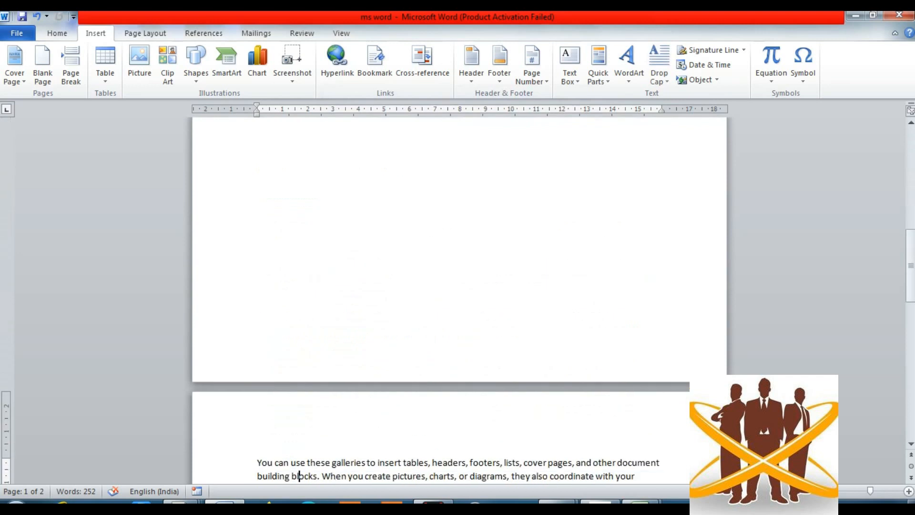
key("Down")
key("Down")
key("Up")
key("Up")
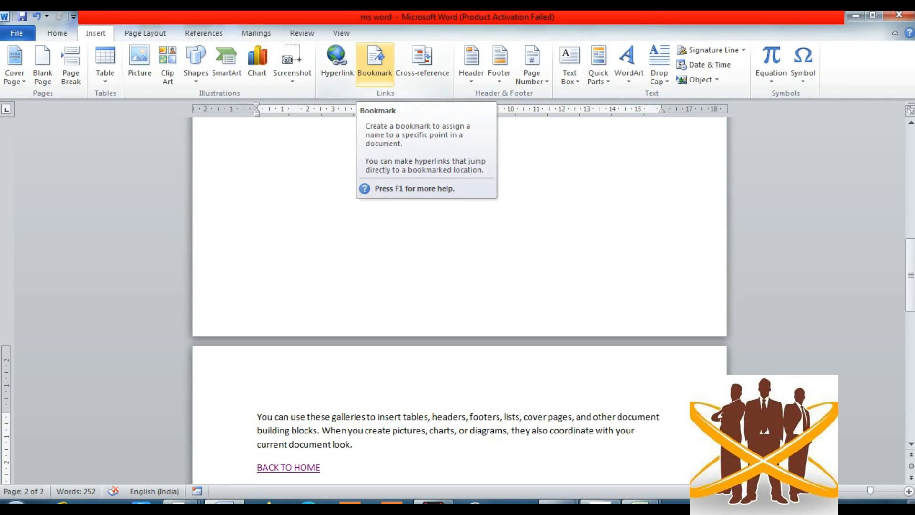
- Use the Bookmark dialog's Go To to jump to LASTUPDATE on page 1, then close it
left_click(375, 62)
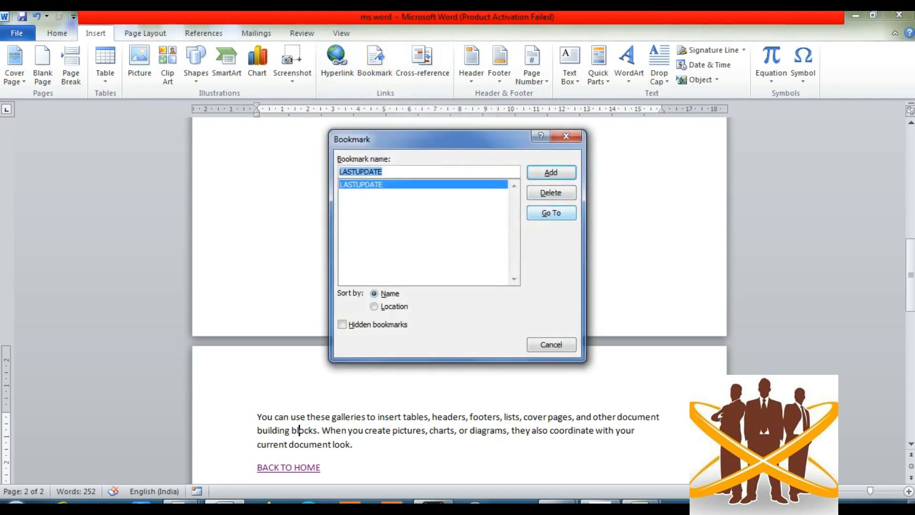
left_click(551, 213)
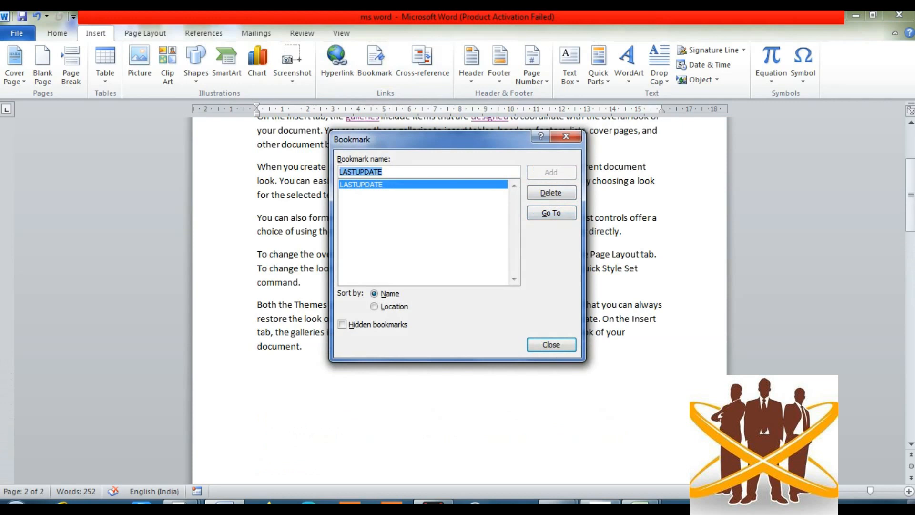
left_click(552, 344)
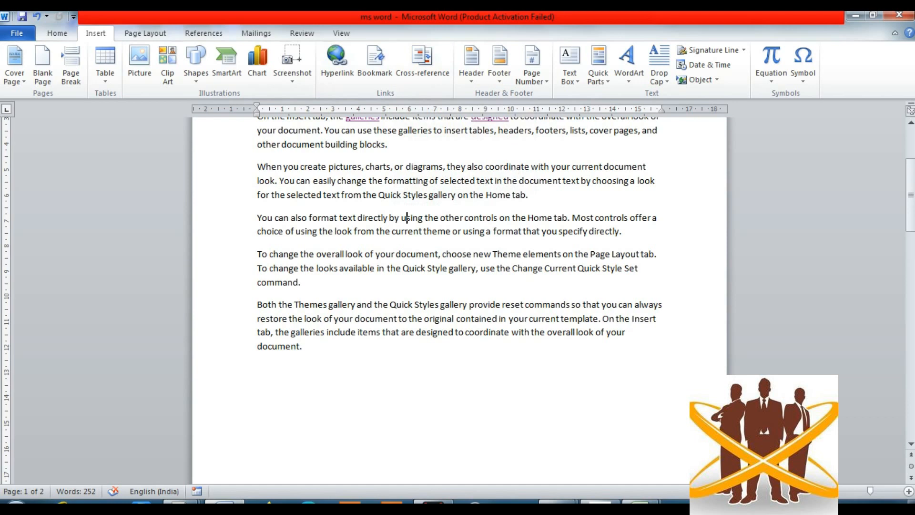
- Arrow through page 1's opening paragraphs and down to the BACK TO HOME link on page 2
left_click(409, 195)
key("Up")
key("Up")
key("Up")
key("Up")
key("Up")
key("Up")
key("Up")
key("Up")
key("Down")
key("Down")
key("Down")
key("Down")
key("Down")
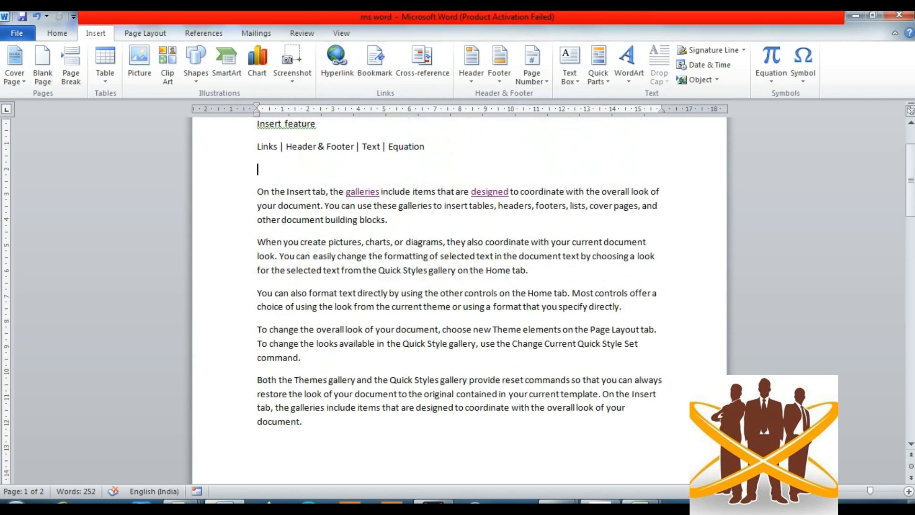
key("Up")
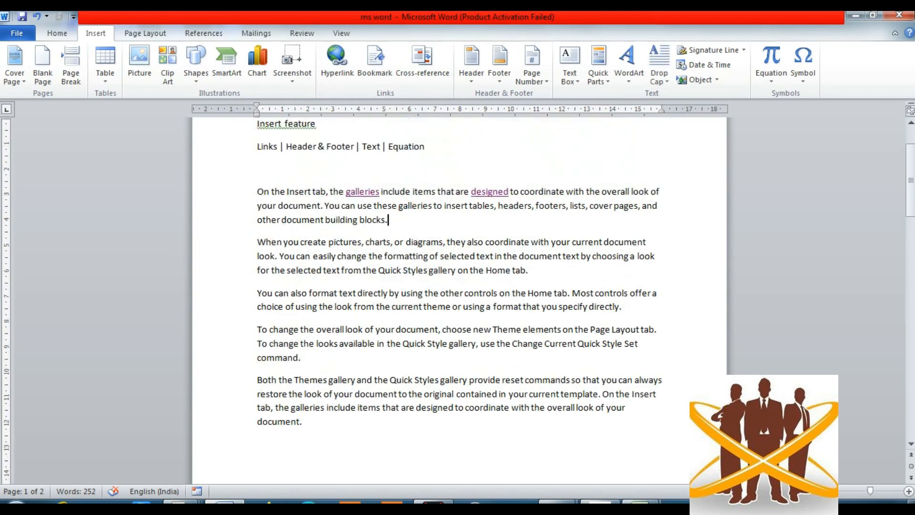
key("Down")
key("Down")
key("Down")
key("Down")
key("Down")
key("Down")
key("Down")
key("Down")
key("Down")
key("Down")
key("Down")
key("Down")
key("Down")
key("Down")
key("Down")
key("Down")
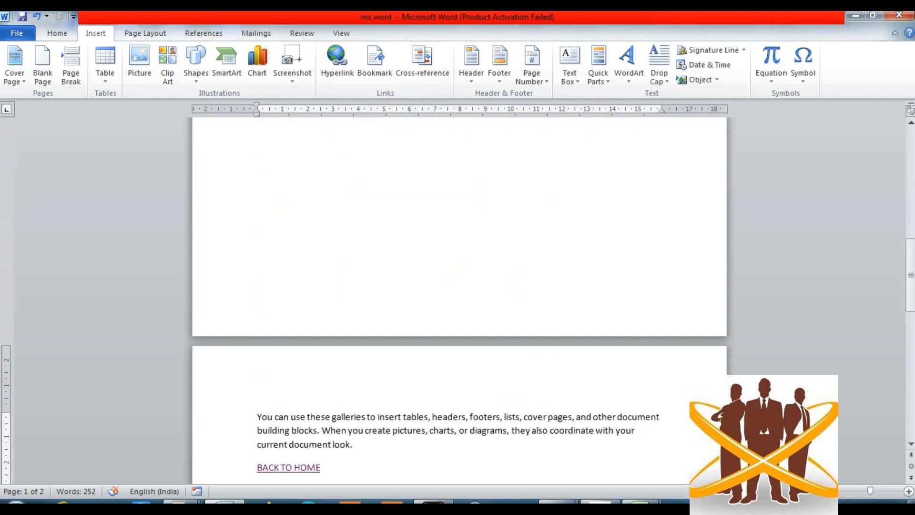
key("Down")
key("Up")
key("Down")
- Add blank lines after the first paragraph on page 1 and move onto one of them
left_click(408, 430)
key("Up")
key("Up")
key("Up")
key("Up")
key("Up")
key("Up")
key("Up")
key("Up")
key("Up")
key("Up")
key("Up")
key("Up")
key("Up")
key("Up")
key("Up")
key("Up")
key("Up")
key("Up")
key("Up")
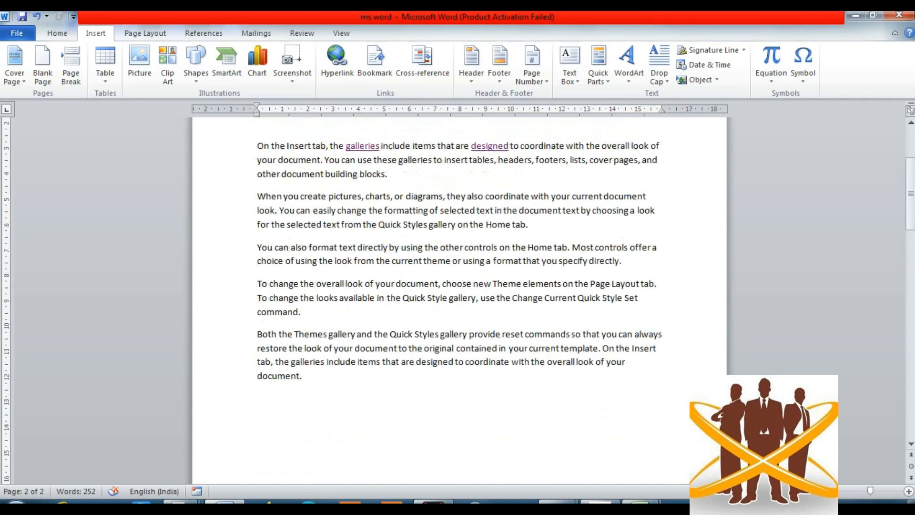
key("Down")
key("Down")
key("Down")
key("Down")
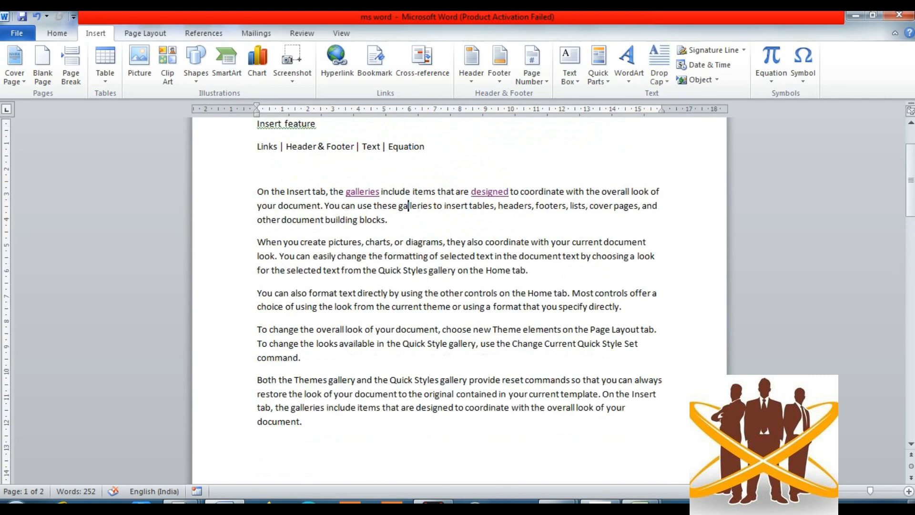
key("Up")
key("Down")
key("Down")
key("Return")
key("Return")
key("Return")
key("Up")
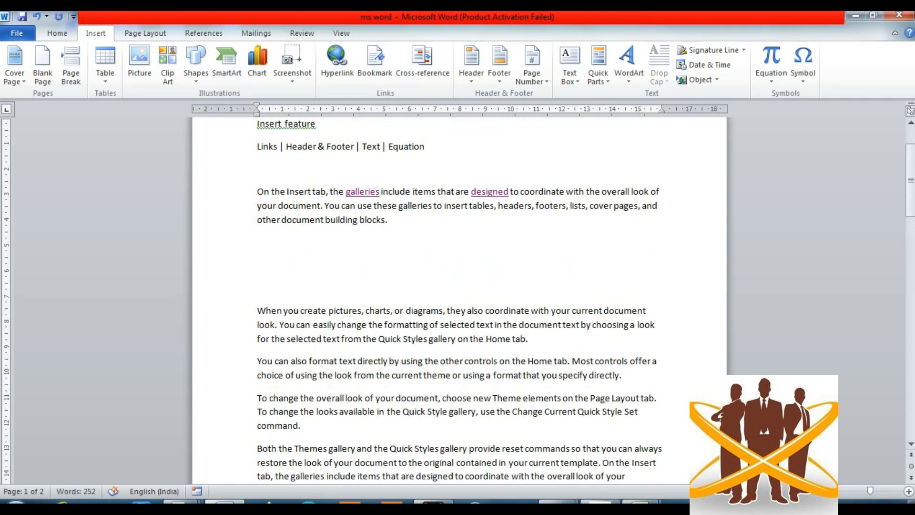
- Type MOBILE on the new blank line and select it
type("COMPUTER")
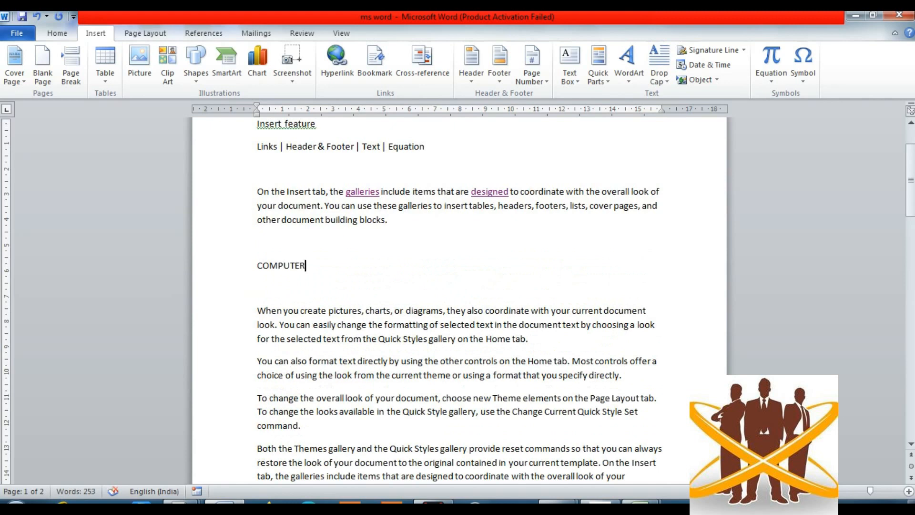
key("BackSpace")
key("BackSpace")
key("BackSpace")
key("BackSpace")
key("BackSpace")
key("BackSpace")
key("BackSpace")
key("BackSpace")
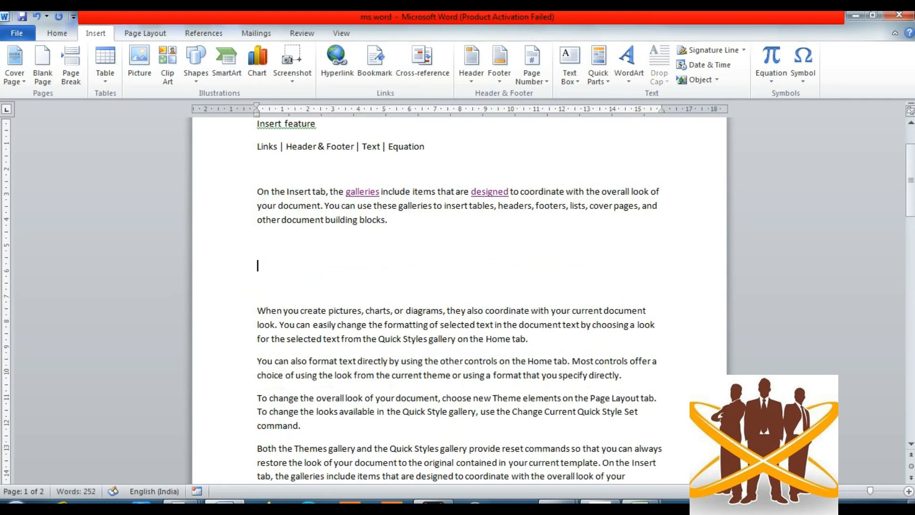
type("MOBILE")
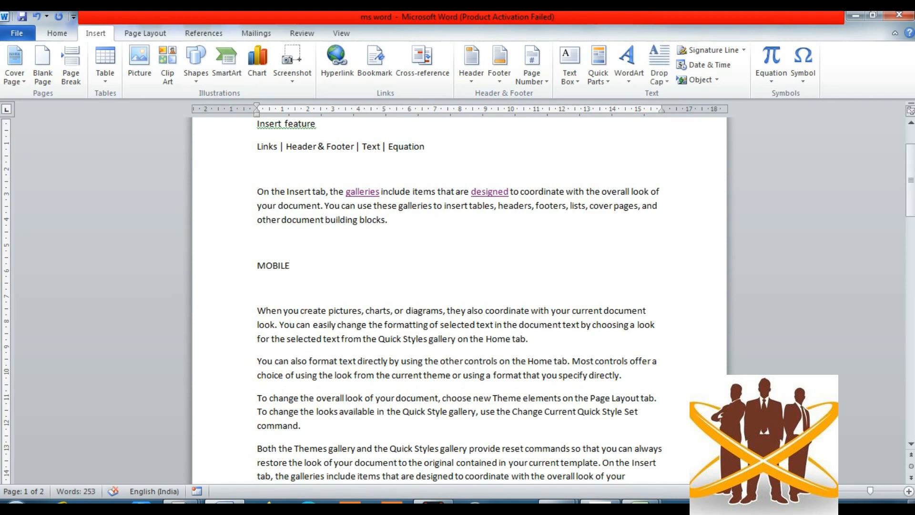
key("shift+Left")
key("shift+Left")
key("shift+Left")
key("shift+Left")
key("shift+Left")
key("shift+Left")
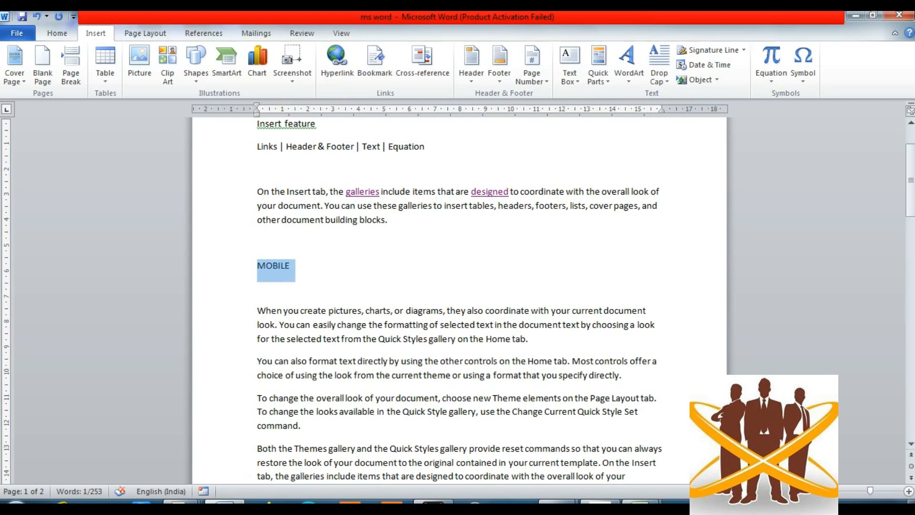
left_click(58, 33)
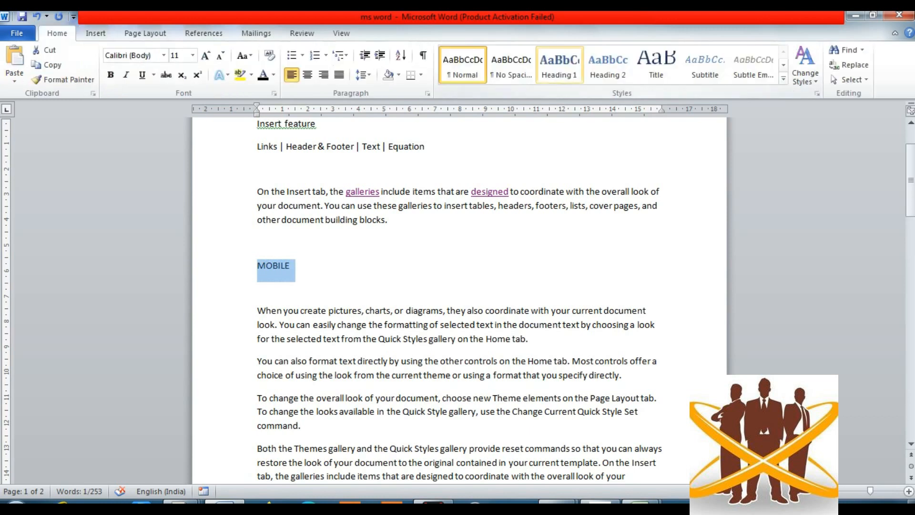
left_click(560, 65)
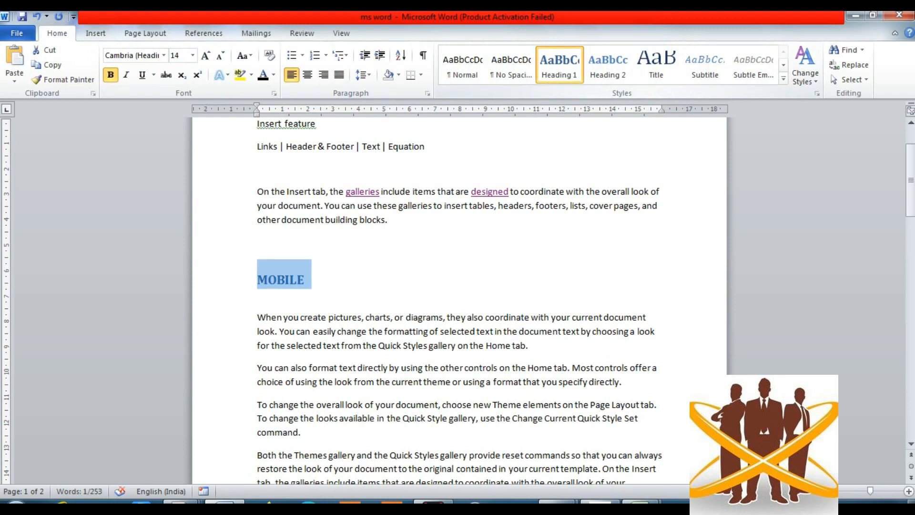
key("ctrl+z")
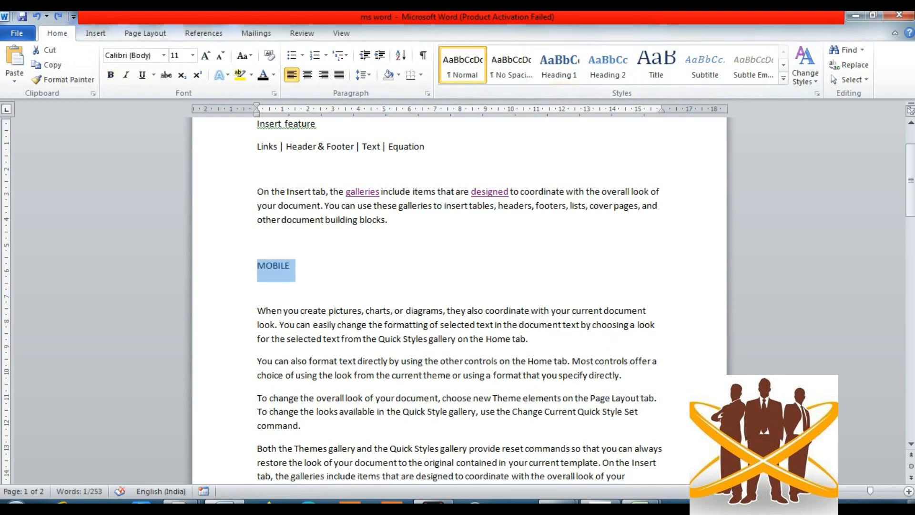
left_click(95, 33)
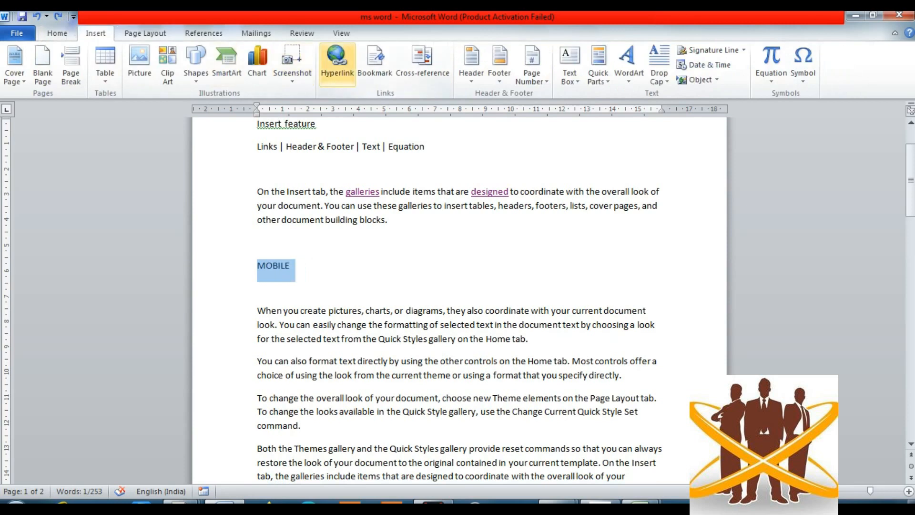
- Open Insert Hyperlink for MOBILE, browse Place in This Document headings and Target Frame, then cancel
left_click(337, 60)
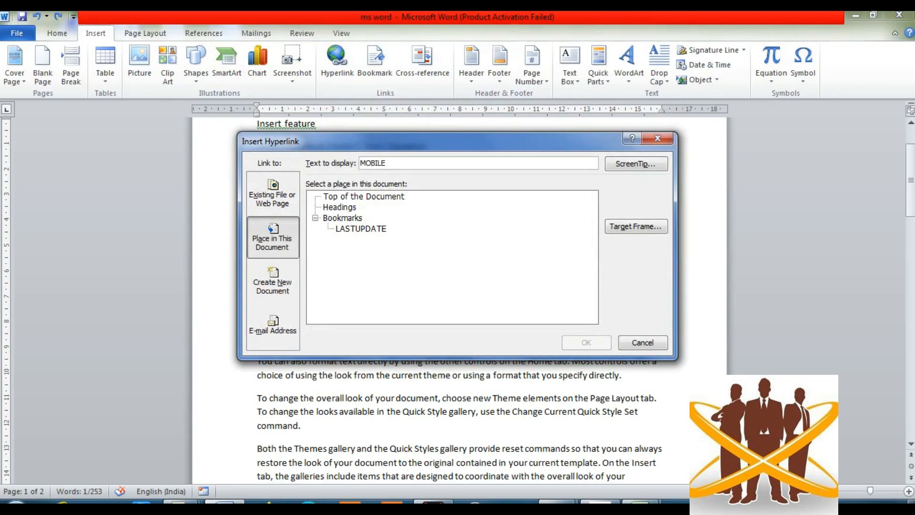
left_click(339, 206)
left_click(636, 226)
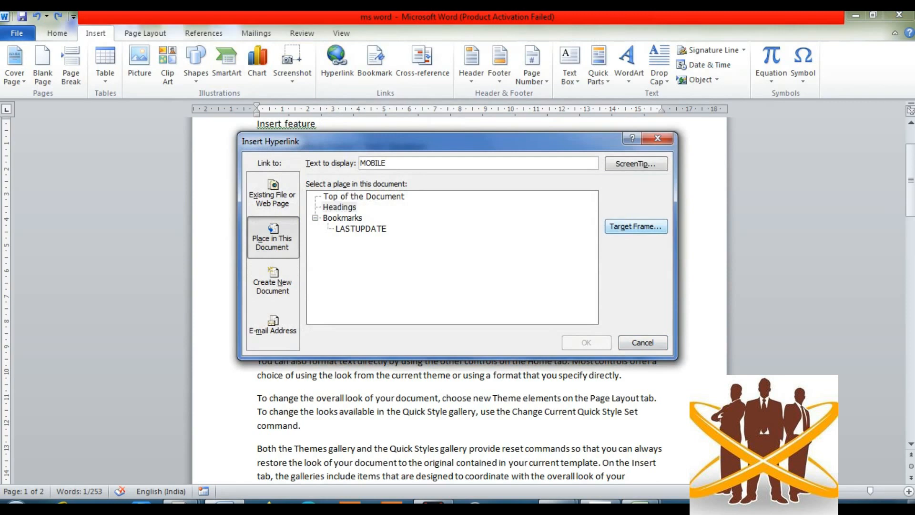
key("Escape")
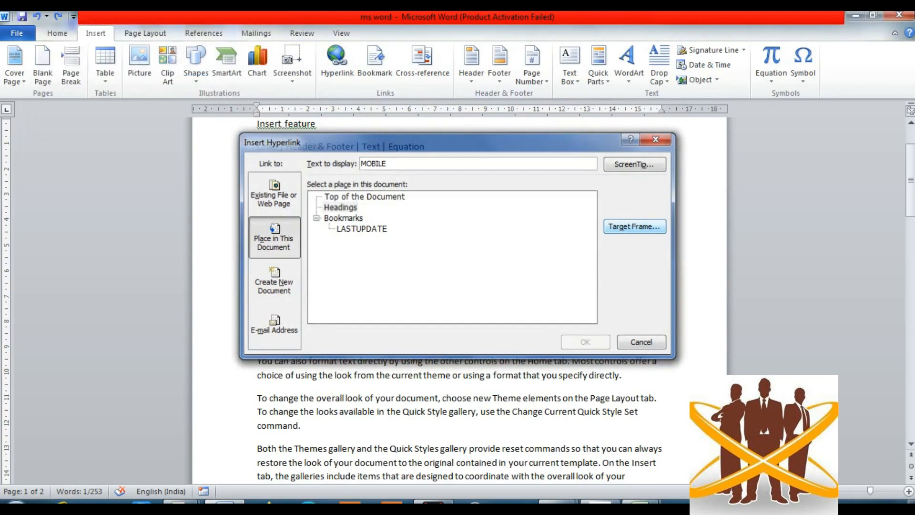
key("Escape")
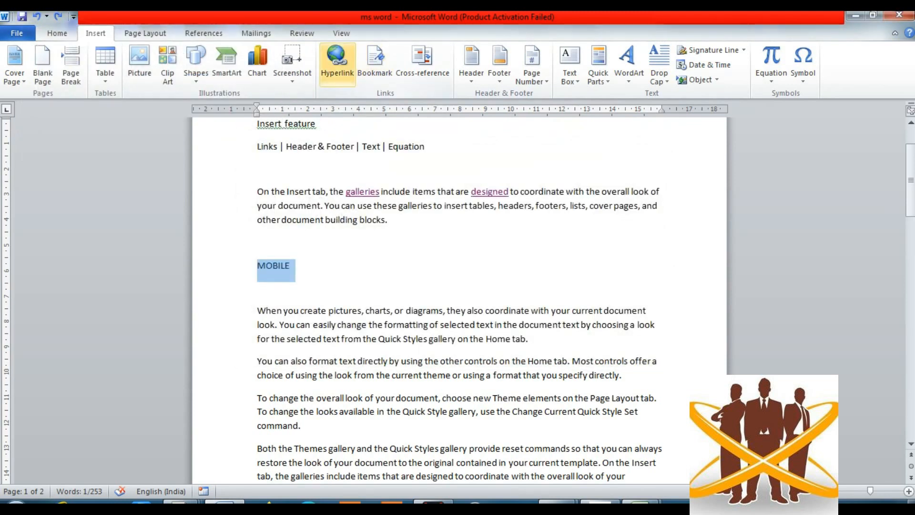
- Reopen Insert Hyperlink, view the document's headings again, and cancel without linking
left_click(337, 60)
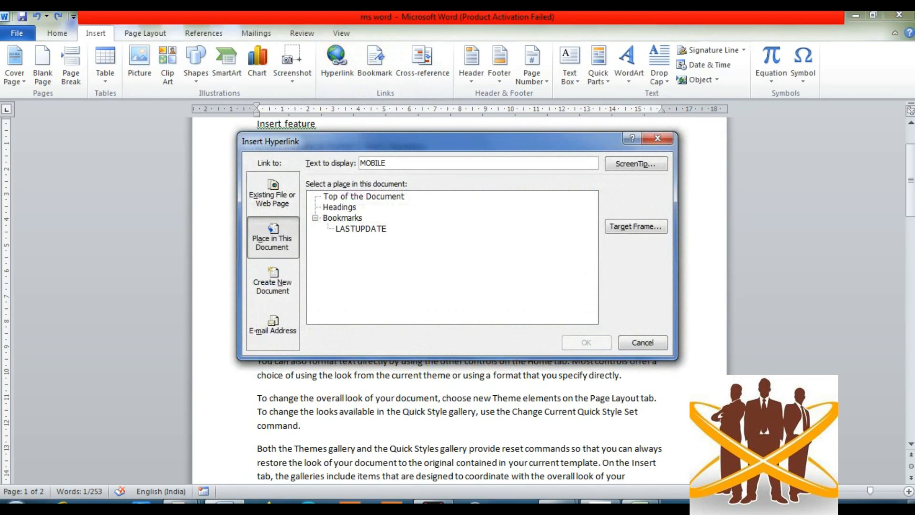
left_click(339, 207)
key("Tab")
key("Escape")
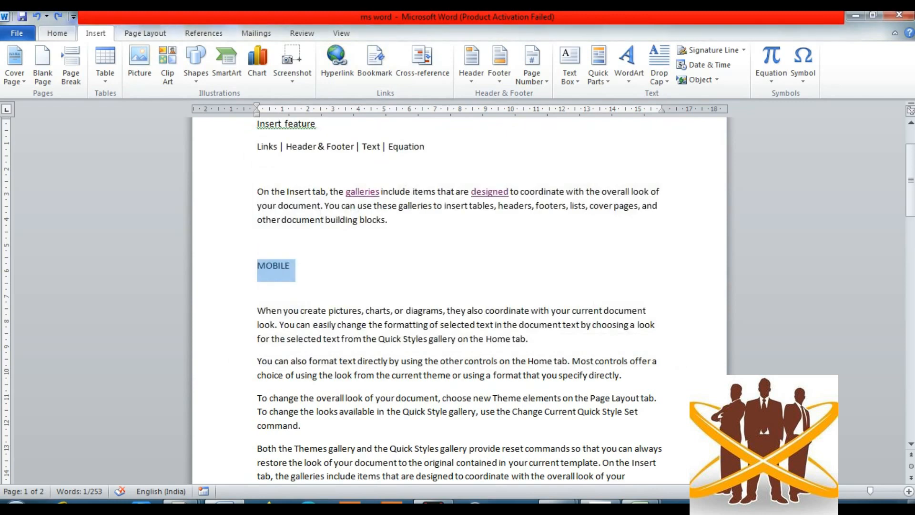
- Apply the Heading 1 style to MOBILE from the Home Styles gallery, then deselect it
left_click(57, 33)
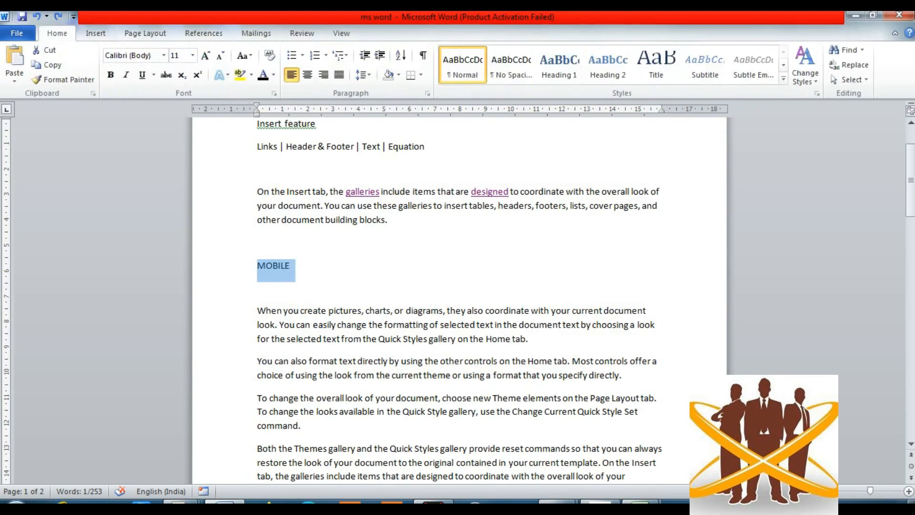
left_click(560, 64)
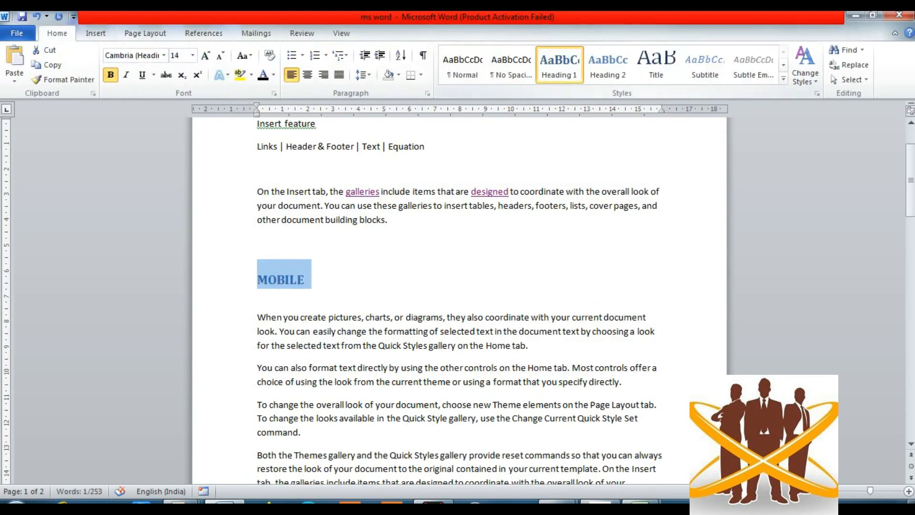
left_click(306, 280)
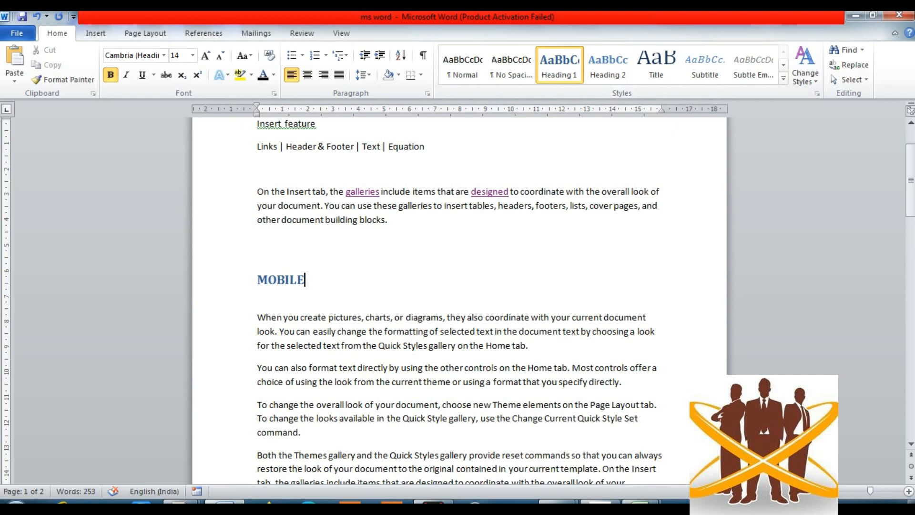
key("Down")
key("Down")
key("Down")
key("Down")
key("Down")
key("Down")
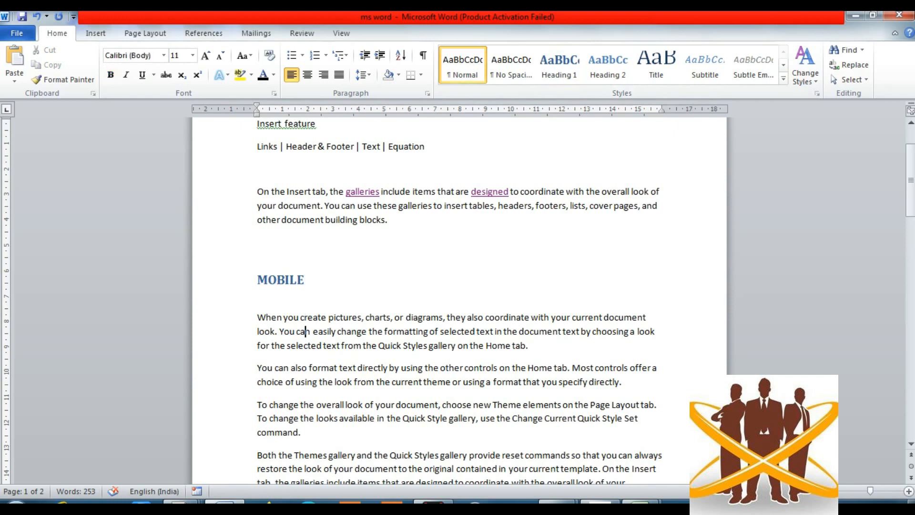
- Add a new line below BACK TO HOME reading 'mobile is good technology system'
key("Down")
key("Down")
key("Down")
key("Down")
key("Down")
key("Down")
key("Down")
key("Down")
key("Down")
key("Down")
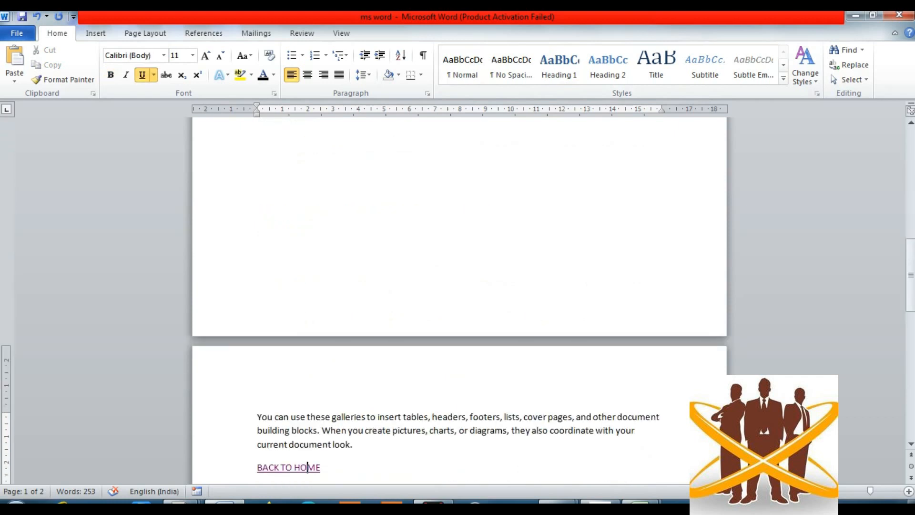
key("Right")
key("Right")
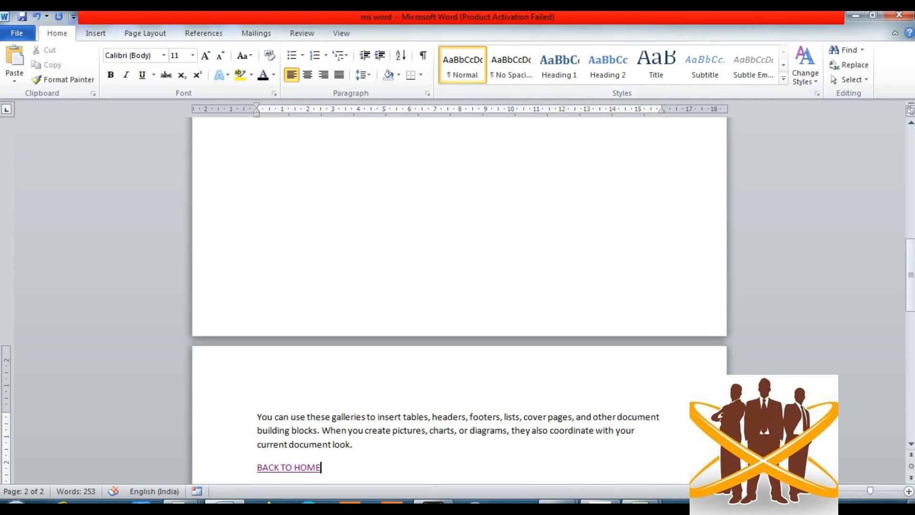
key("Return")
key("Return")
key("Return")
key("Return")
key("Return")
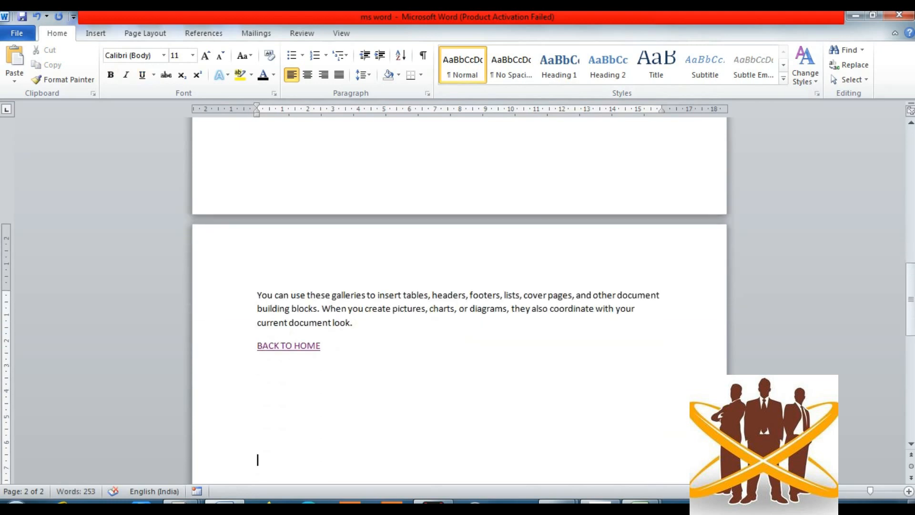
type("mobile is good")
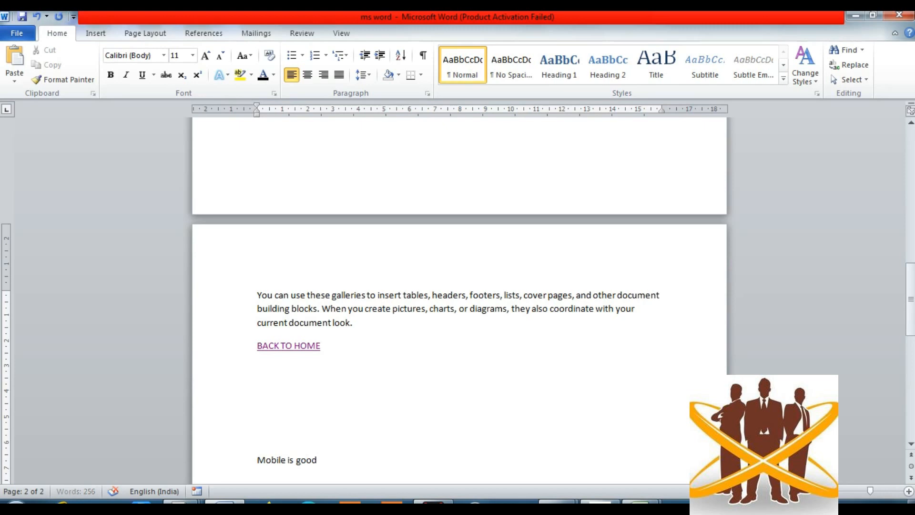
type(" technology system")
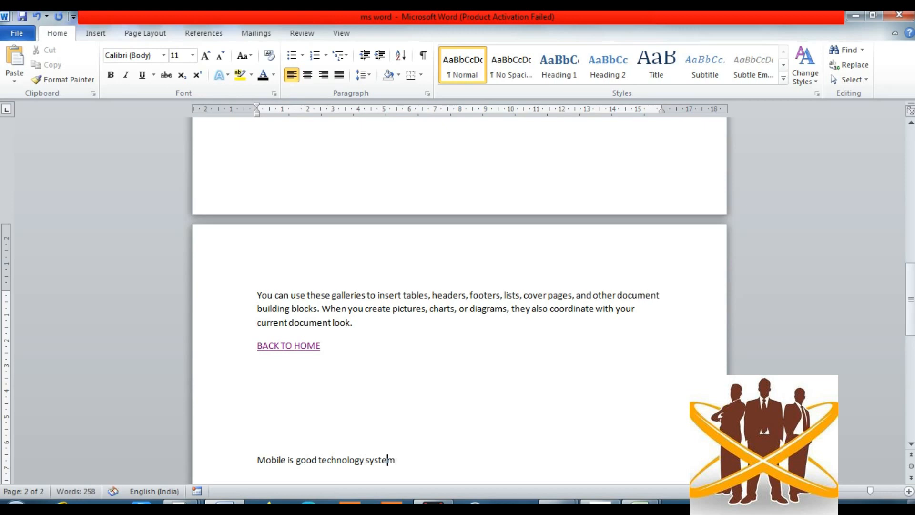
- Insert 'a' before 'good' and select the word Mobile
left_click(296, 461)
type("a")
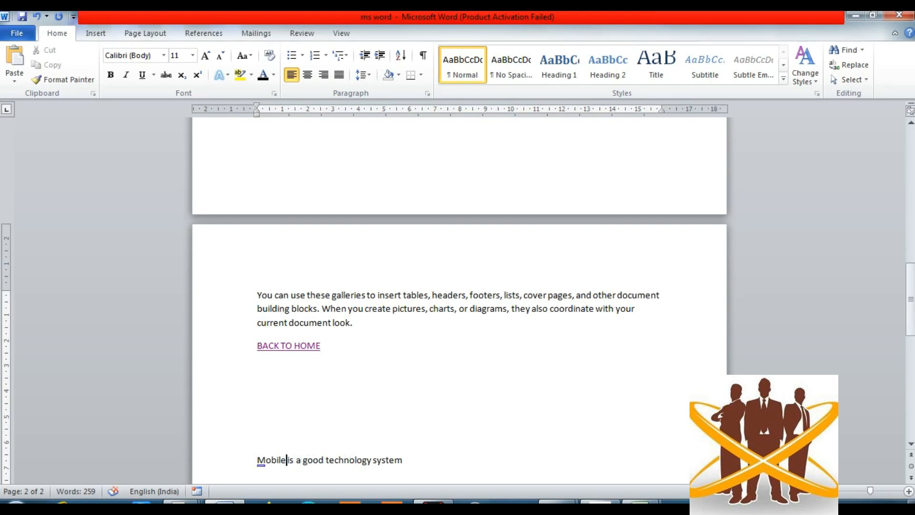
left_click_drag(287, 460, 257, 461)
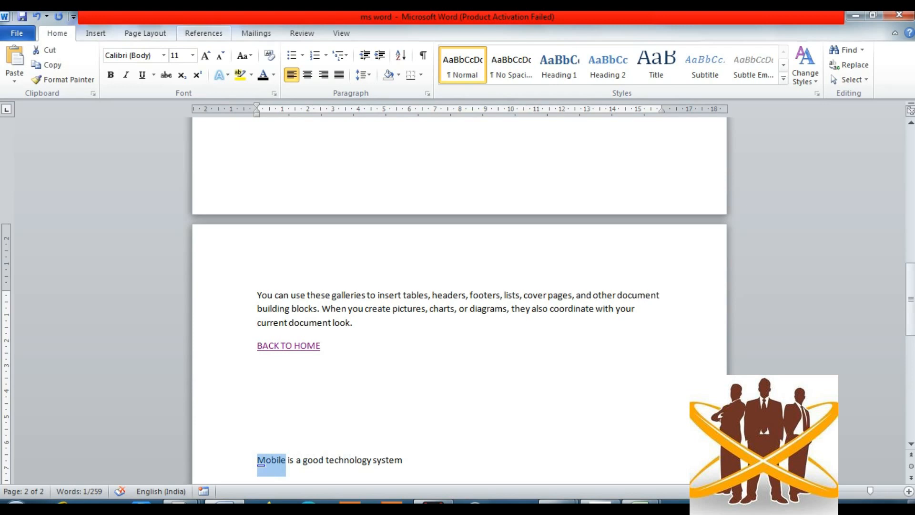
left_click(204, 33)
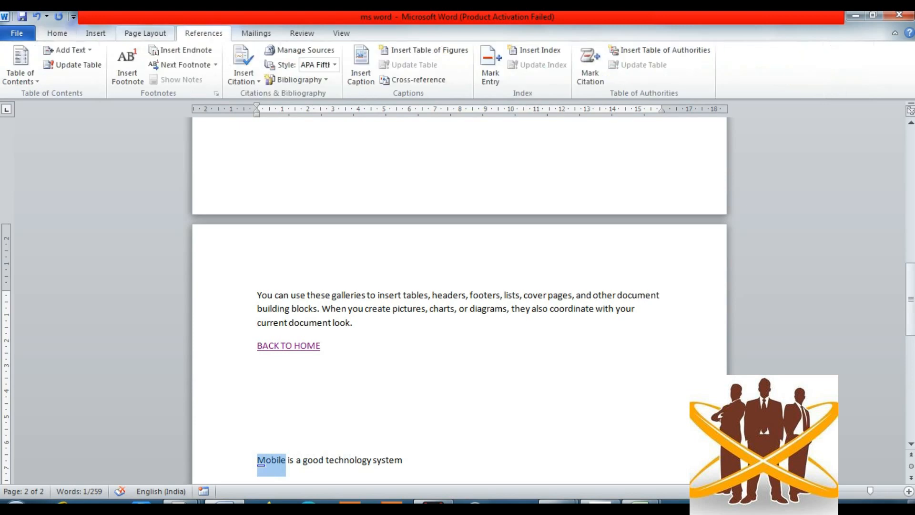
- Replace Mobile with a Heading cross-reference to MOBILE and follow the link to the heading
left_click(95, 33)
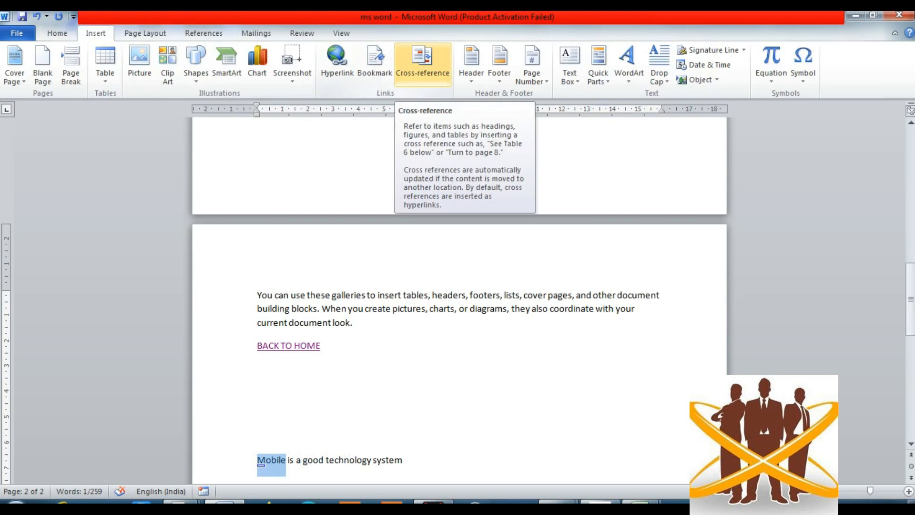
left_click(422, 62)
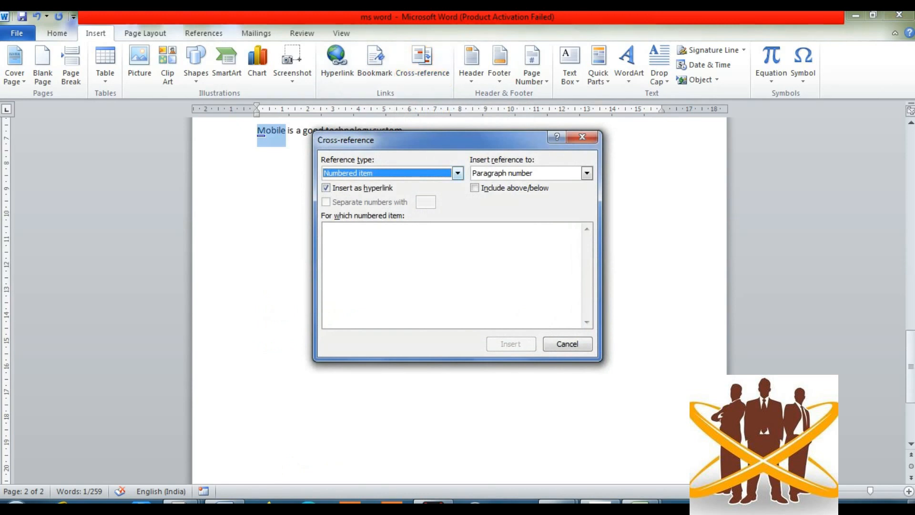
left_click(458, 174)
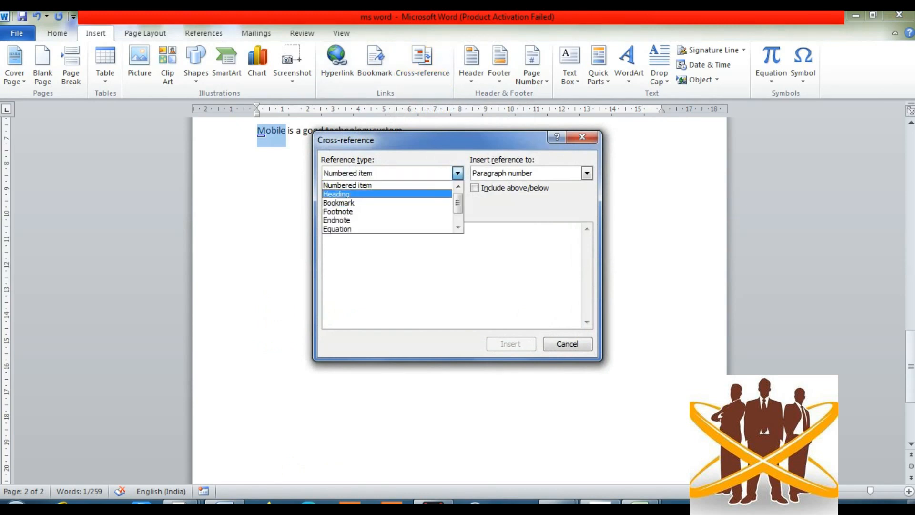
left_click(348, 195)
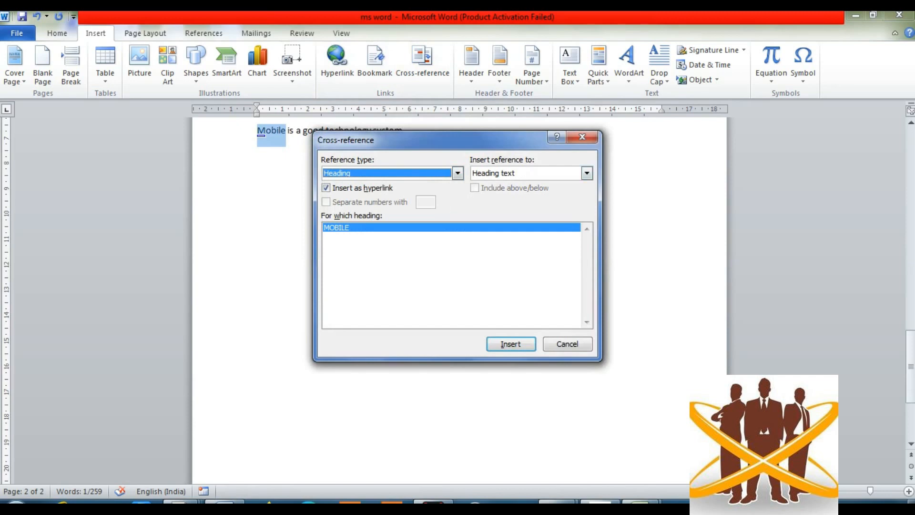
left_click(511, 344)
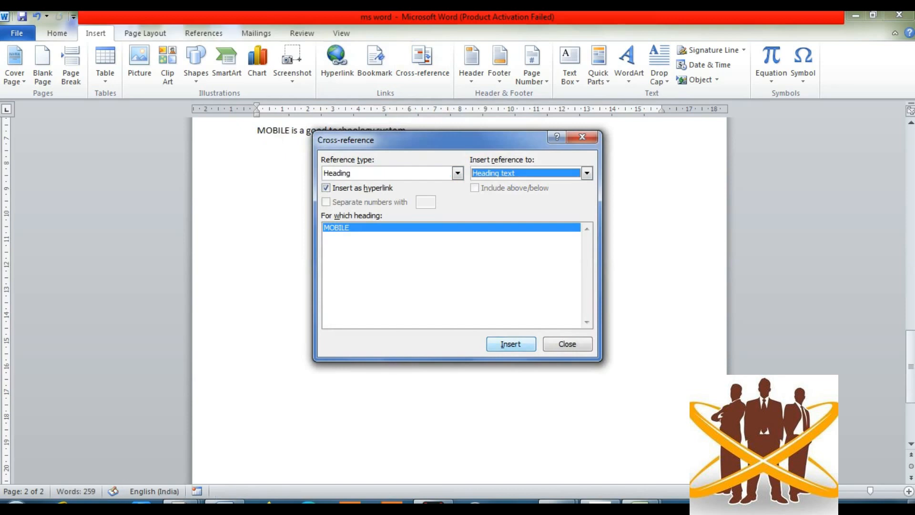
left_click(568, 344)
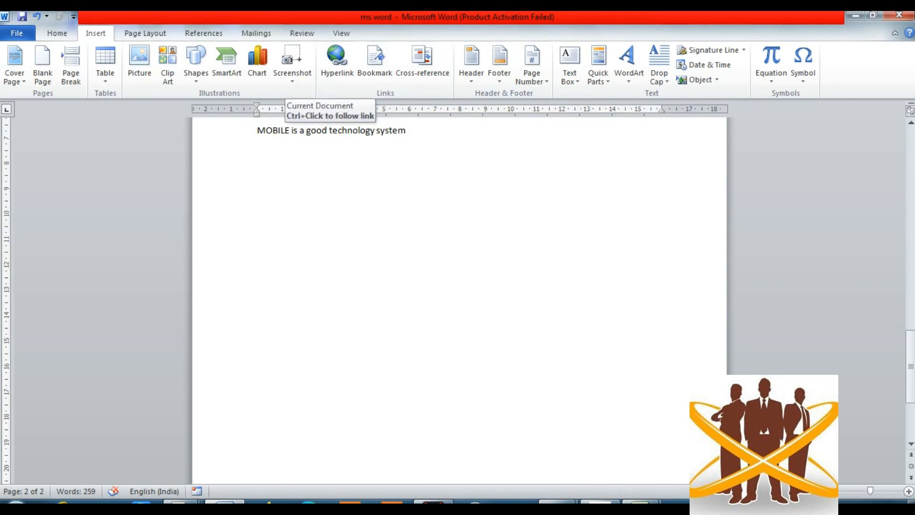
left_click(286, 131, "ctrl")
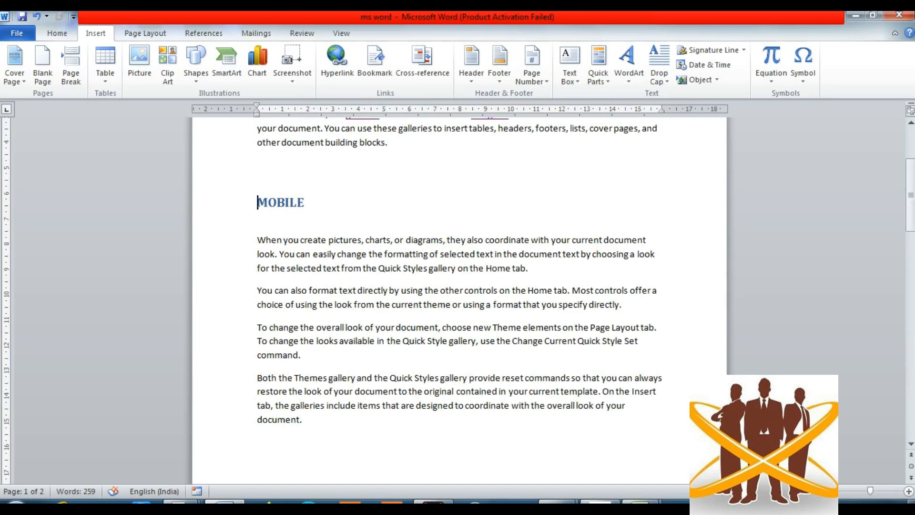
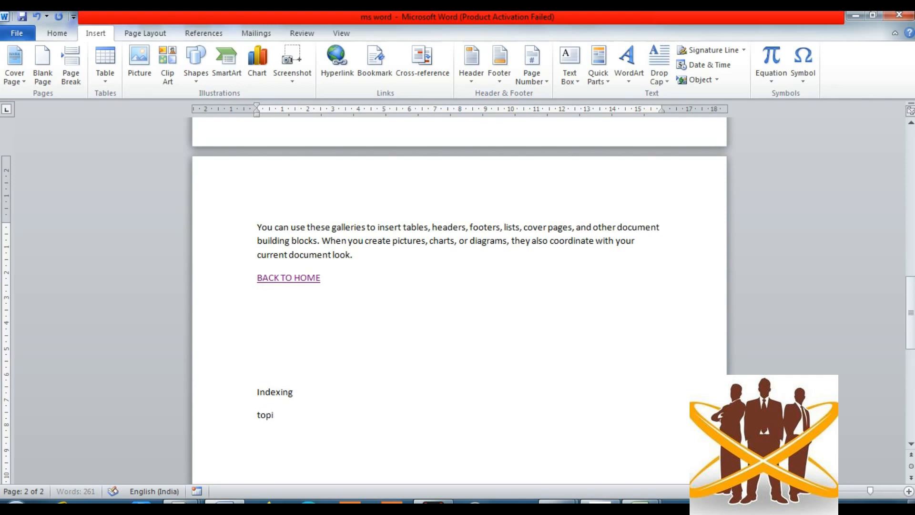
- Complete the index header line as 'Topics' tabbed to 'page number', start a new line, and bring up Cross-reference
key("Tab")
type("page number")
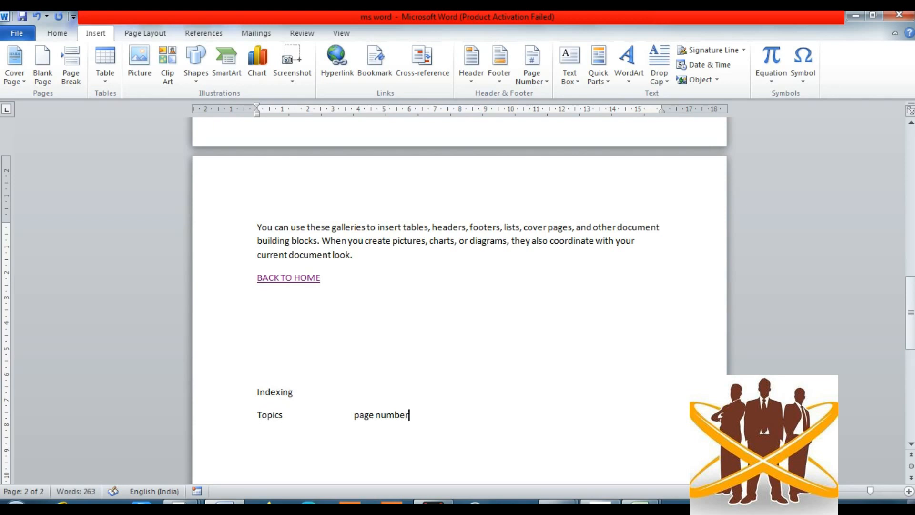
key("Return")
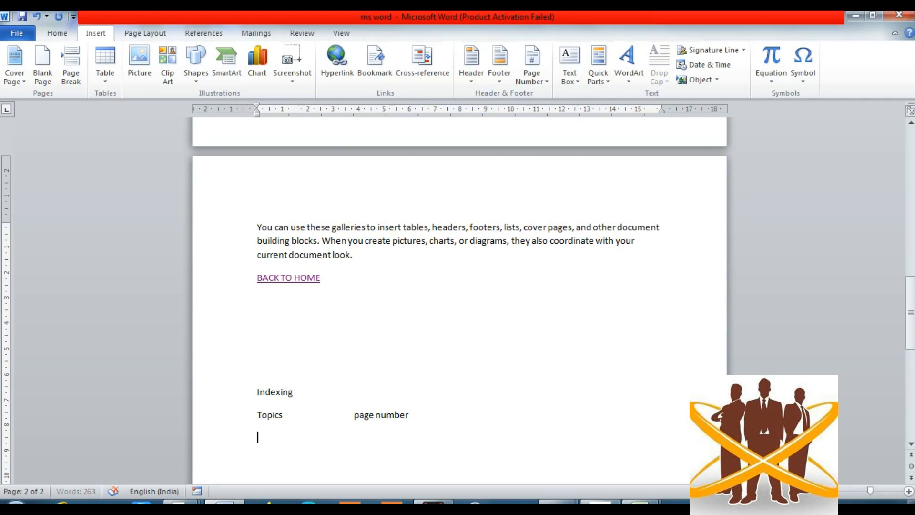
left_click(423, 64)
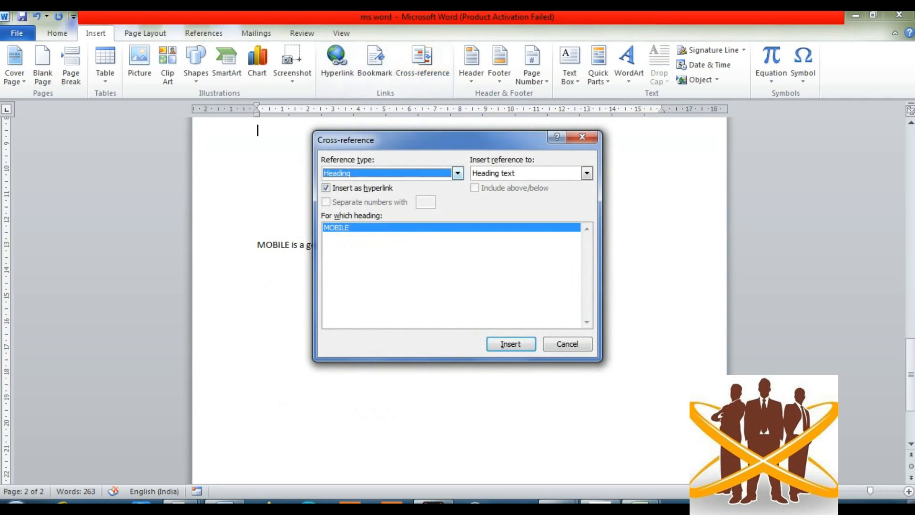
- Try the Bookmark reference type, then switch back to Heading in the Cross-reference dialog
left_click(458, 173)
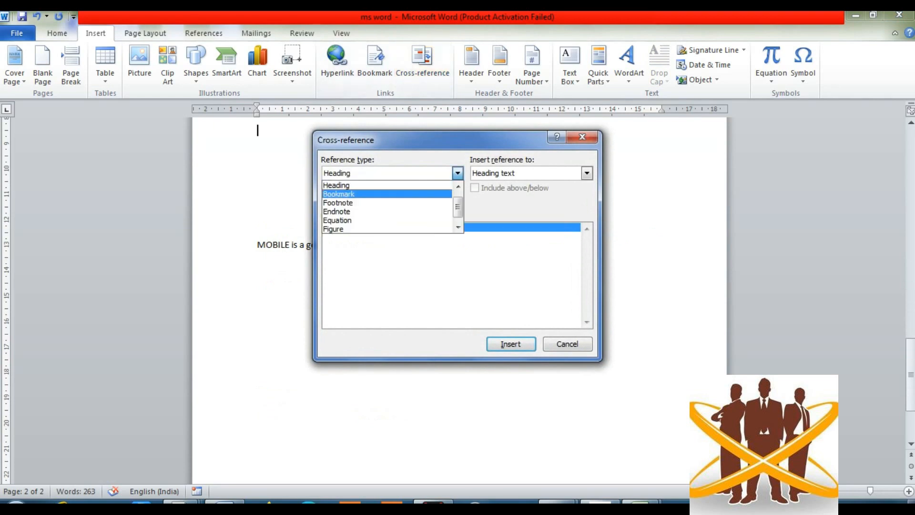
left_click(339, 194)
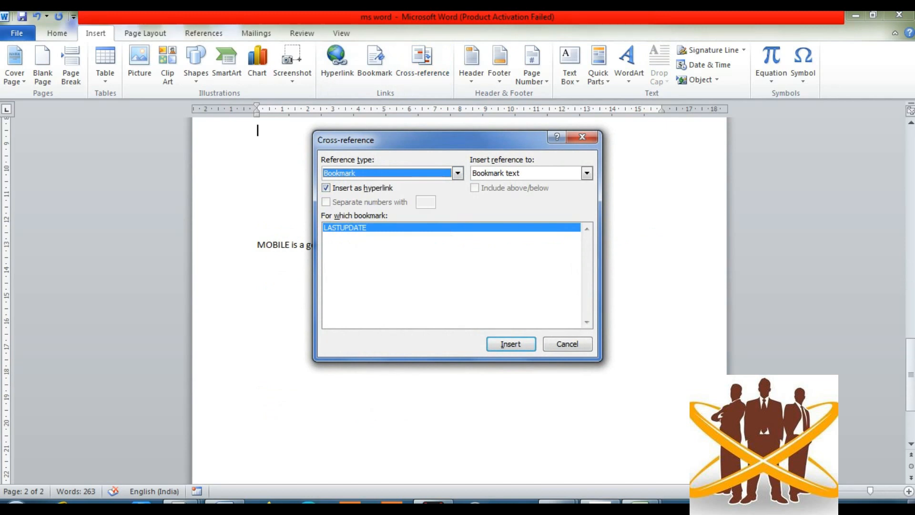
left_click(458, 174)
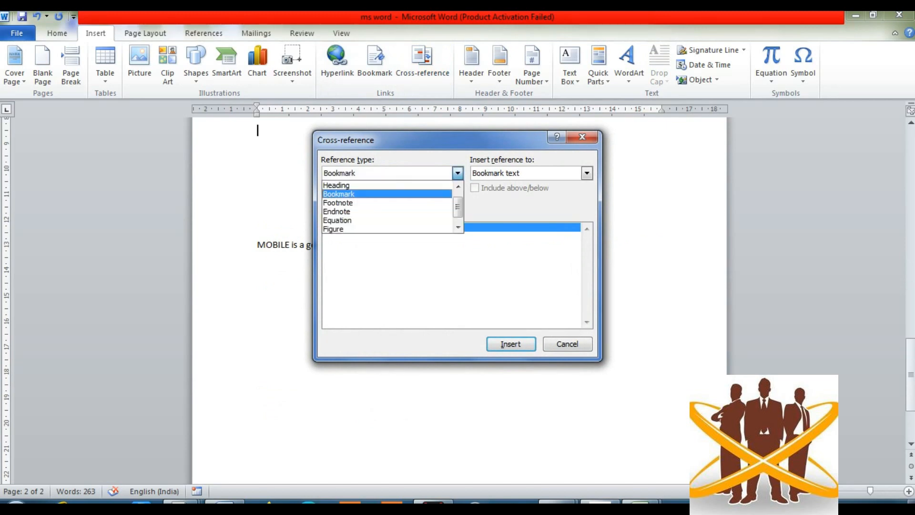
left_click(337, 185)
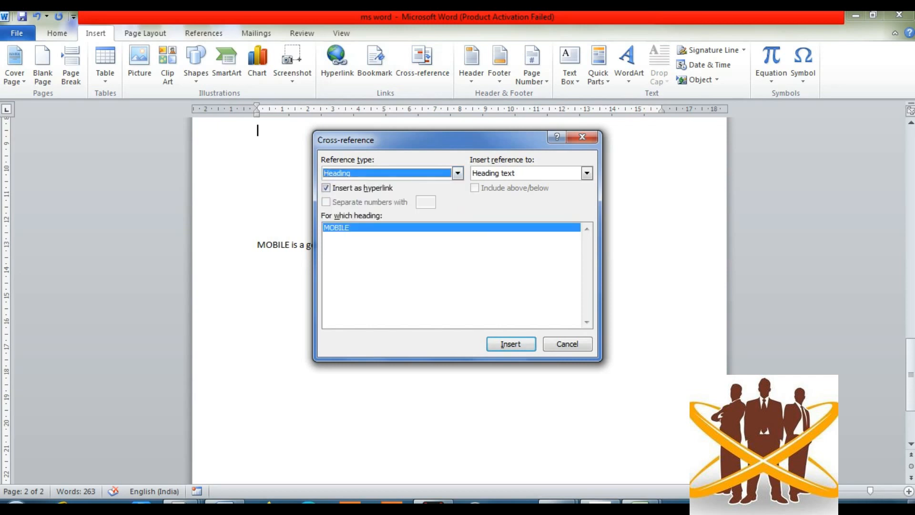
left_click(458, 173)
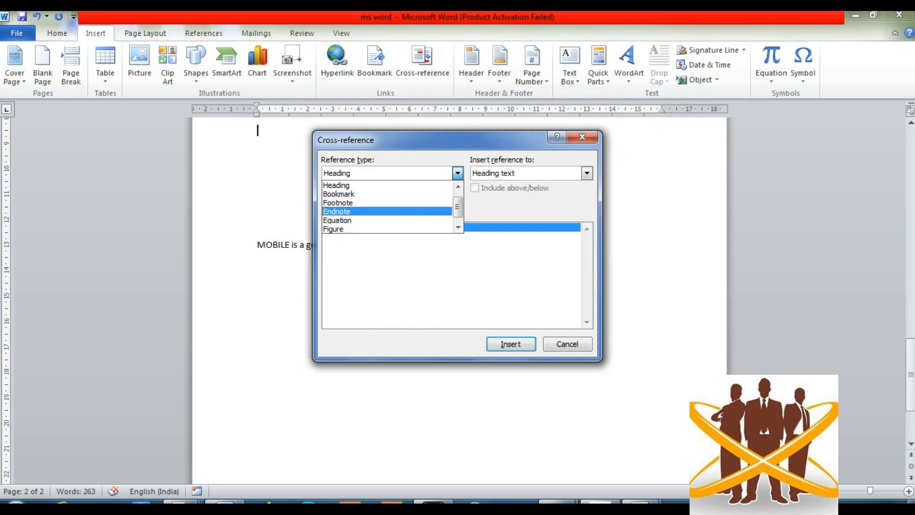
scroll(387, 208, "down", 1)
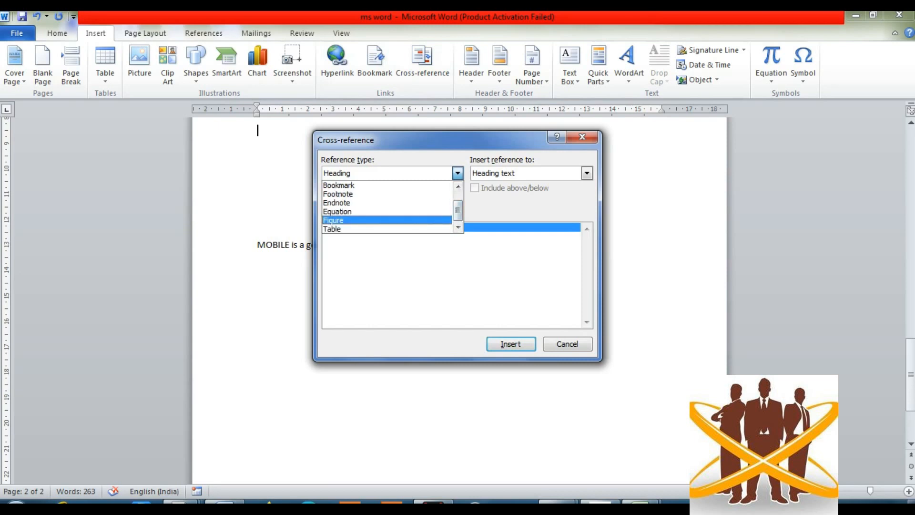
scroll(386, 207, "up", 2)
scroll(387, 208, "down", 2)
scroll(386, 208, "up", 2)
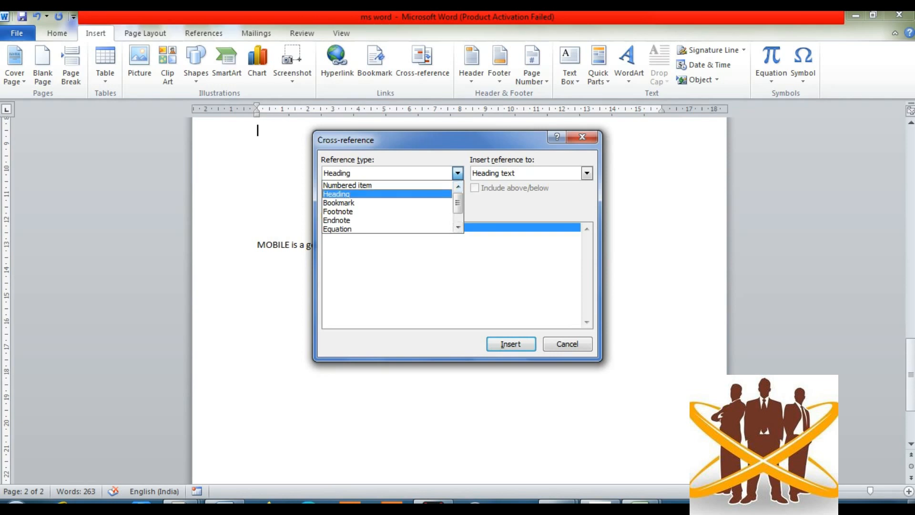
- Insert the MOBILE heading as a linked Heading text cross-reference
key("Return")
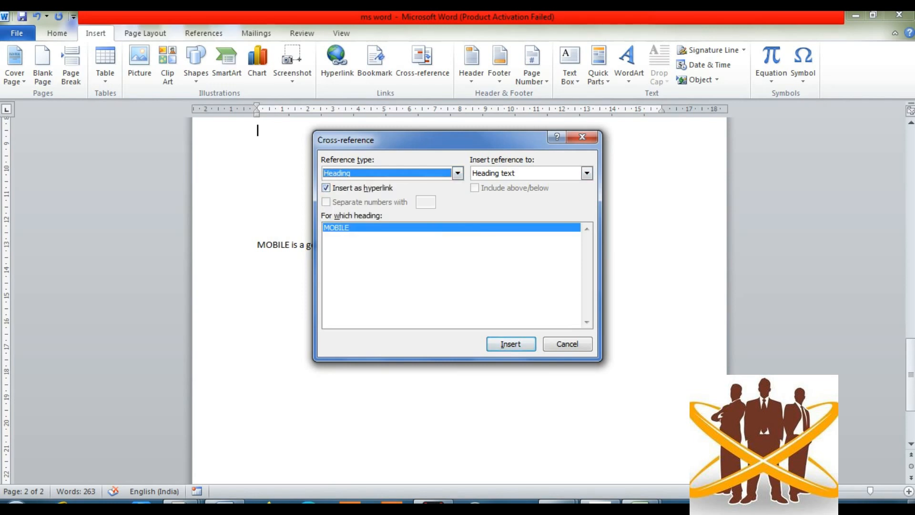
left_click(587, 173)
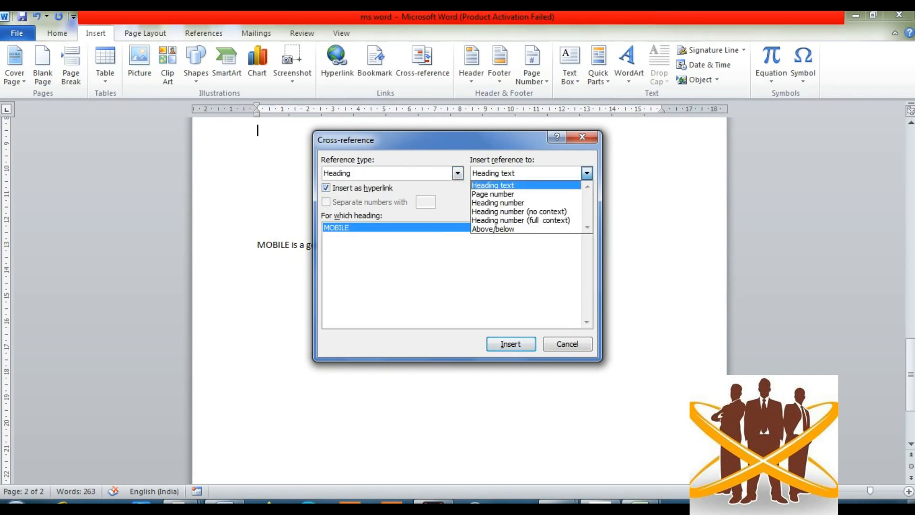
left_click(474, 182)
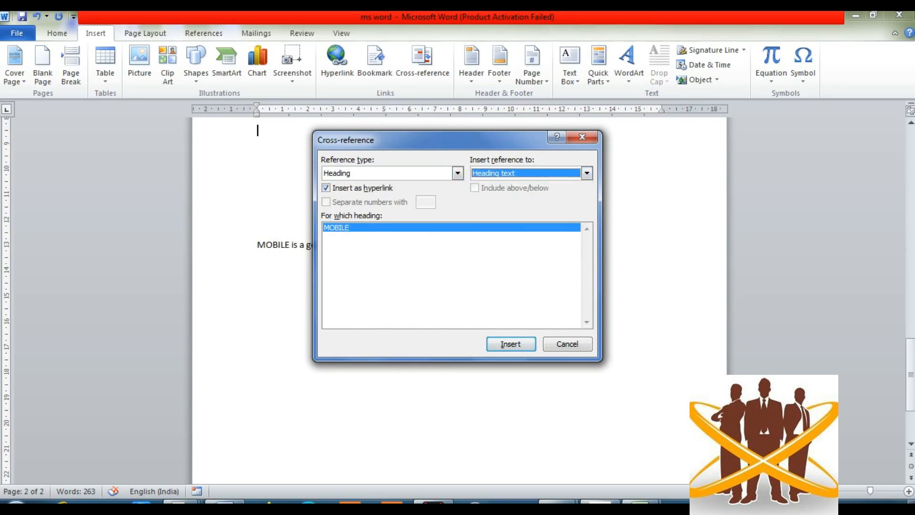
key("Return")
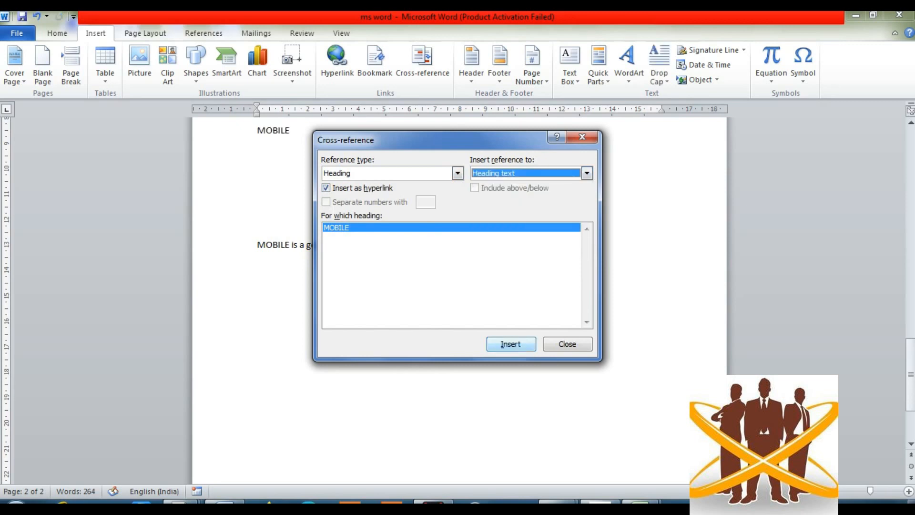
- Close the Cross-reference dialog after the MOBILE entry is inserted
key("Return")
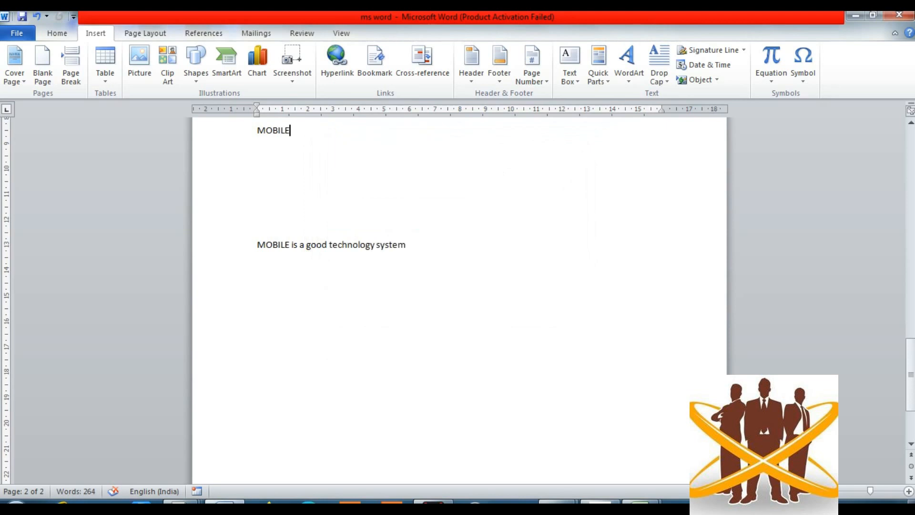
scroll(460, 301, "up", 8)
scroll(460, 301, "down", 1)
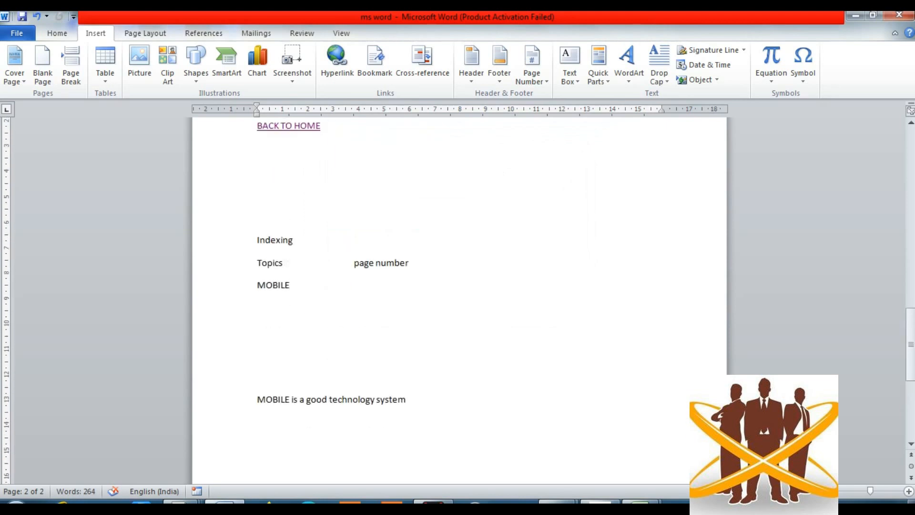
- Add MOBILE's page number 1 as a Page number cross-reference in the page-number column
key("Tab")
key("Tab")
left_click(422, 64)
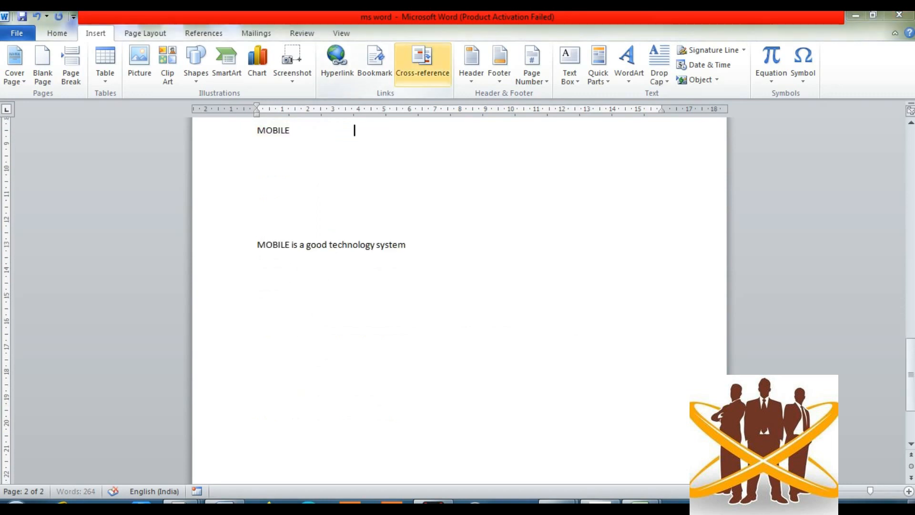
left_click(583, 189)
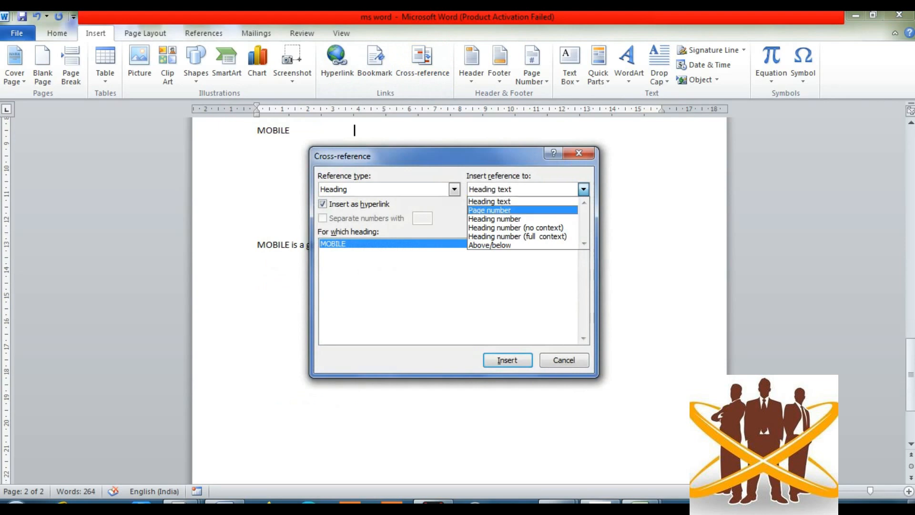
left_click(490, 210)
left_click(508, 360)
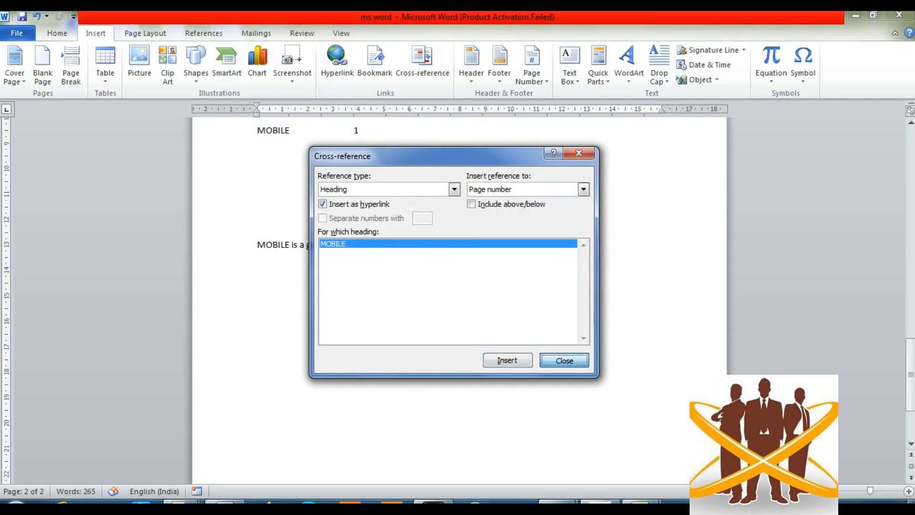
left_click(564, 360)
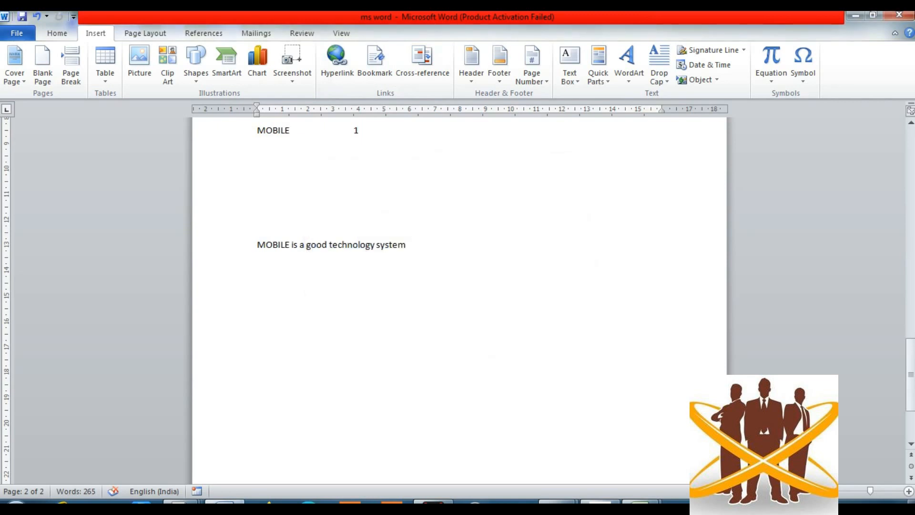
scroll(459, 301, "up", 5)
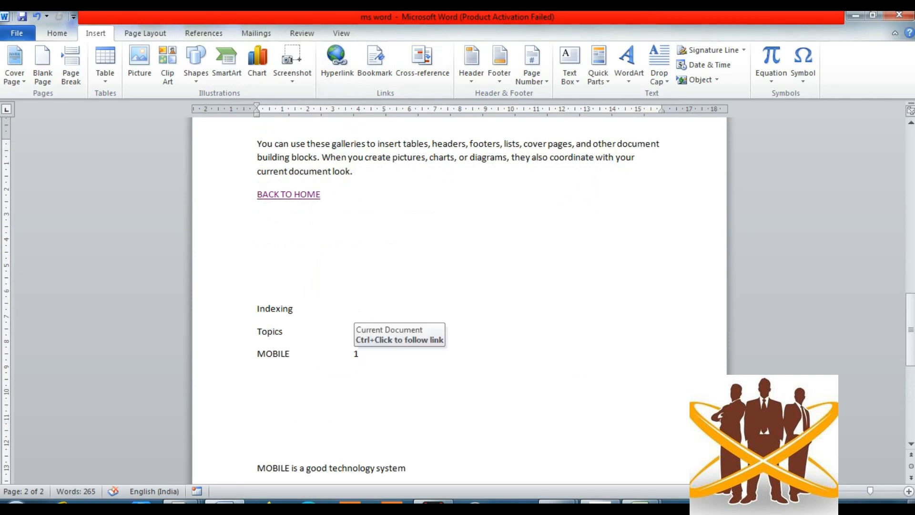
- Follow the page number 1 link beside MOBILE to the MOBILE heading on page 1
left_click(356, 353, "ctrl")
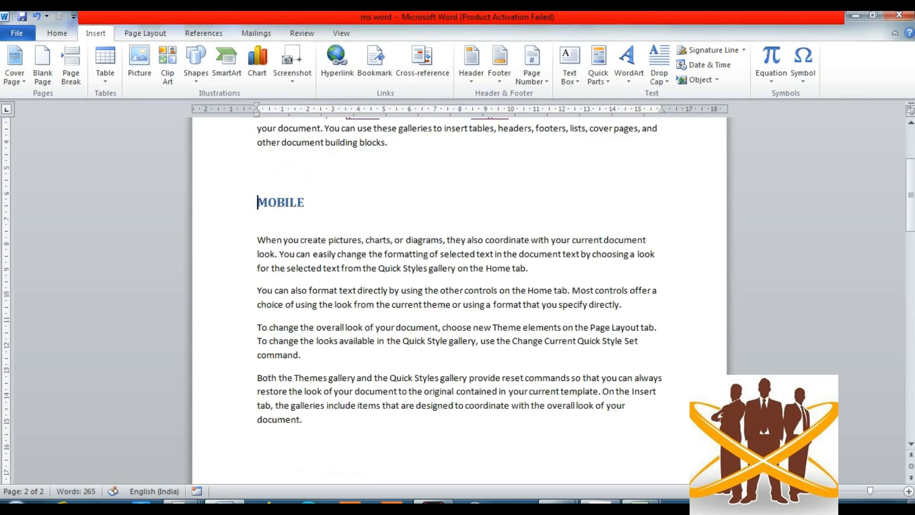
scroll(356, 354, "down", 11)
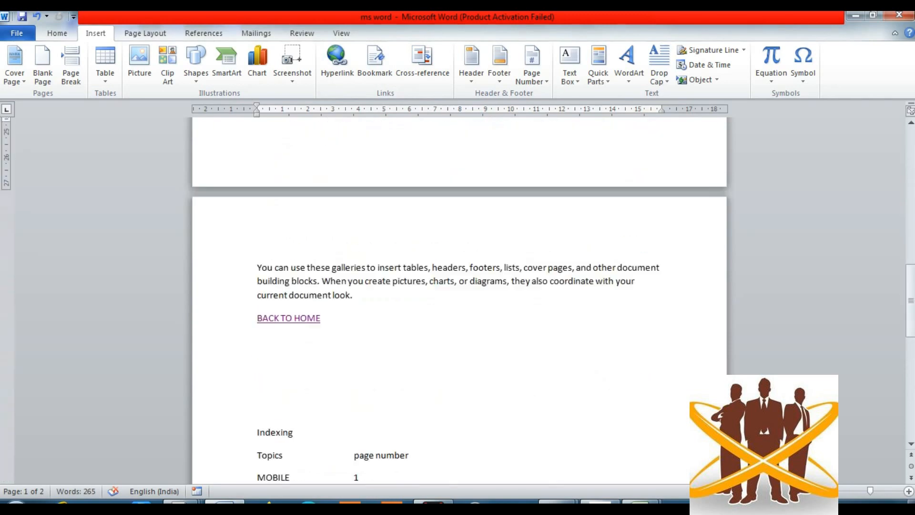
scroll(356, 353, "up", 1)
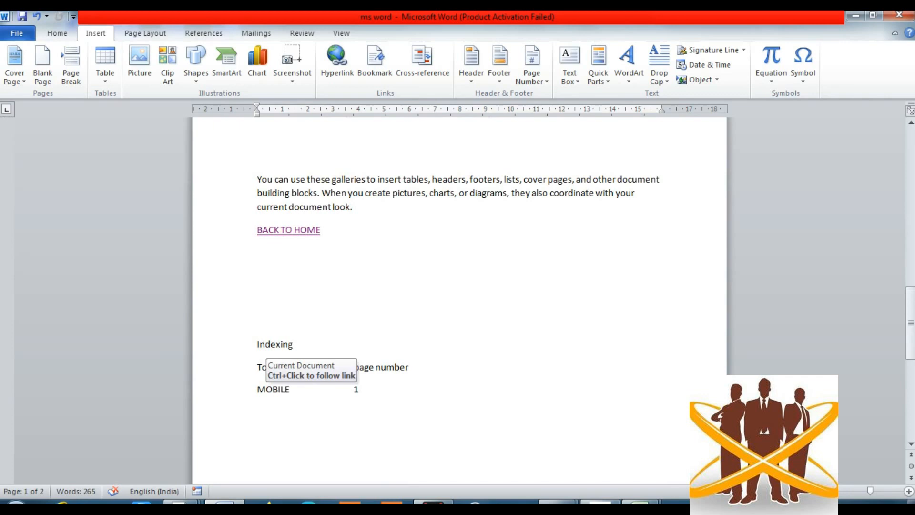
left_click(266, 390)
left_click(266, 390, "ctrl")
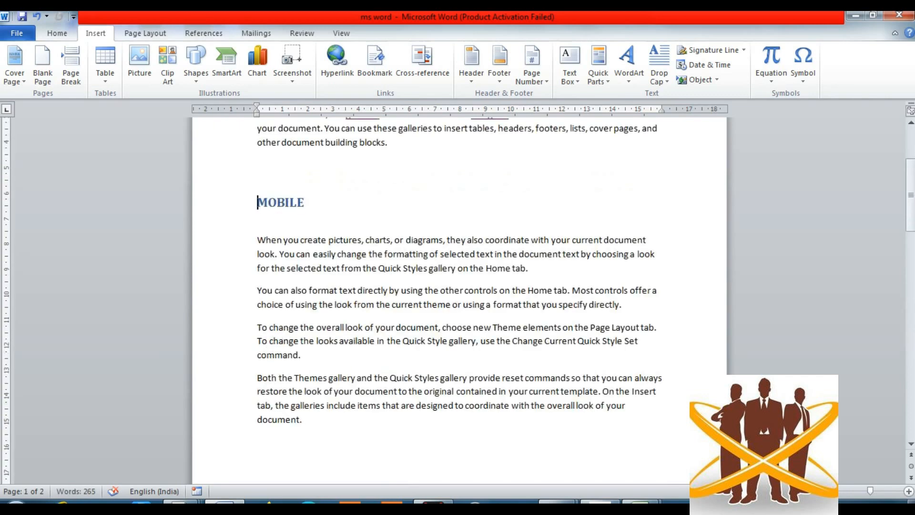
scroll(459, 286, "down", 6)
scroll(459, 286, "down", 4)
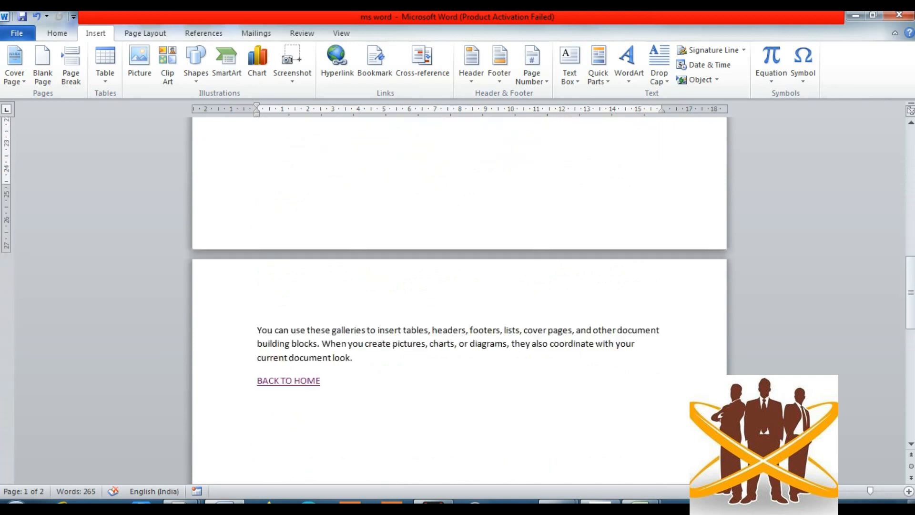
scroll(459, 286, "up", 10)
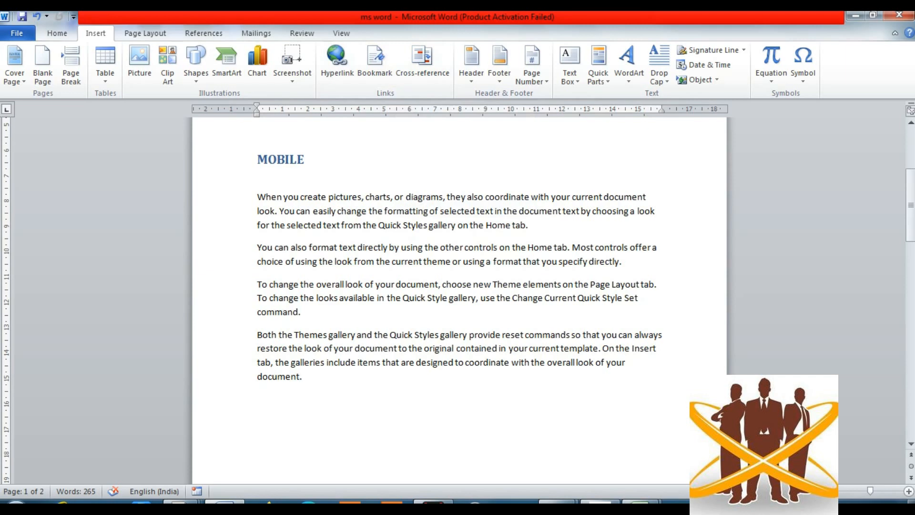
- Insert the POST1 picture from Downloads on a new line after the last MOBILE paragraph
left_click(303, 377)
key("Return")
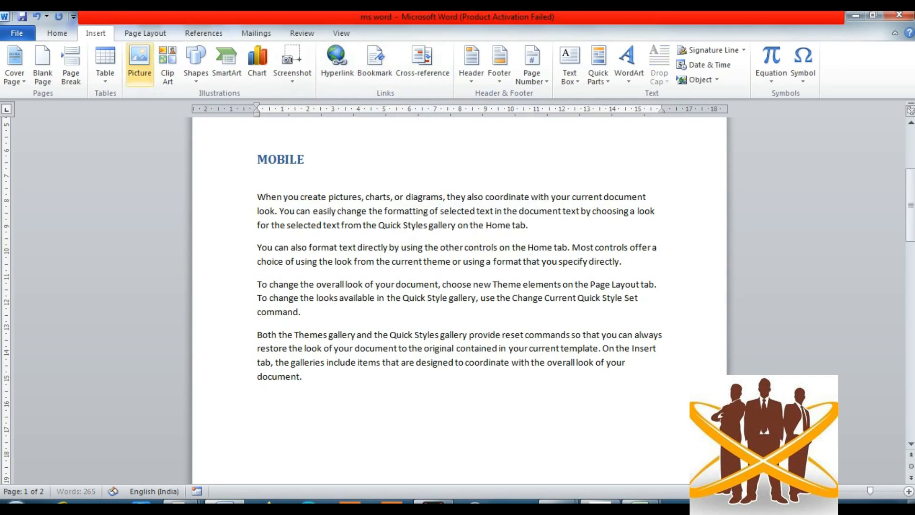
left_click(139, 62)
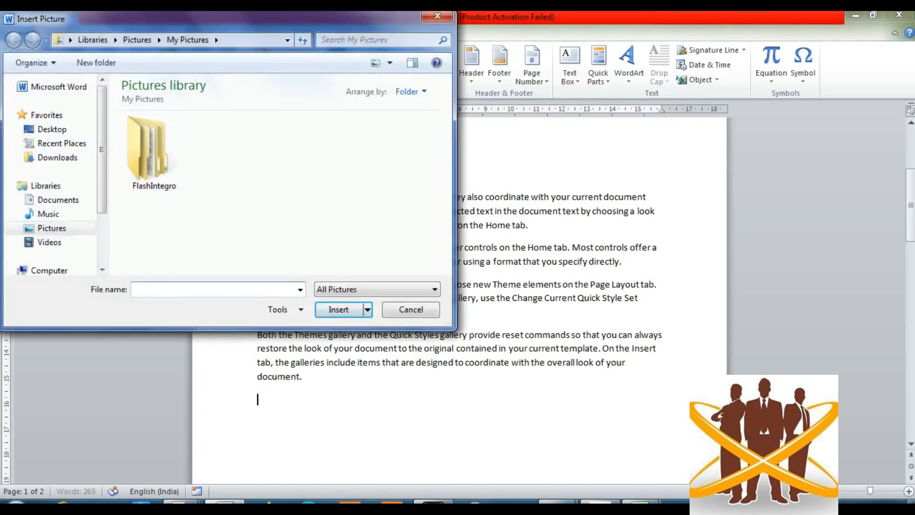
left_click(52, 130)
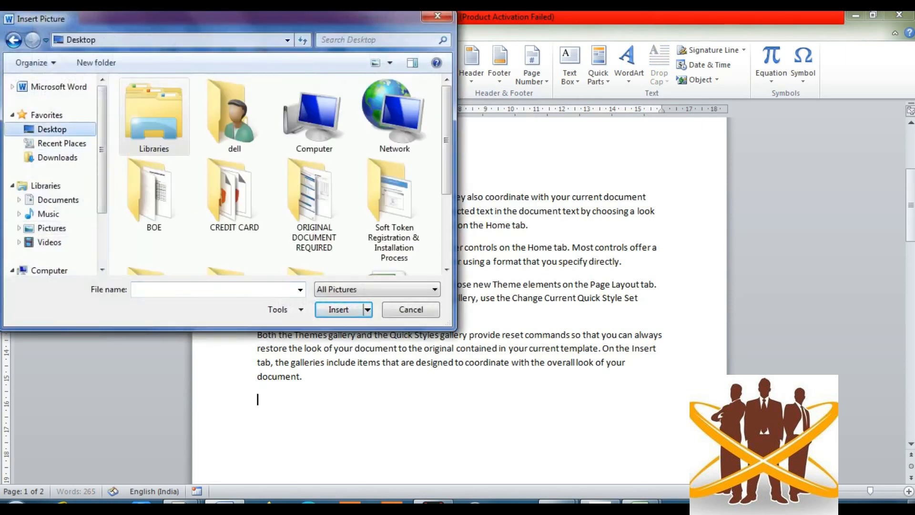
left_click(57, 158)
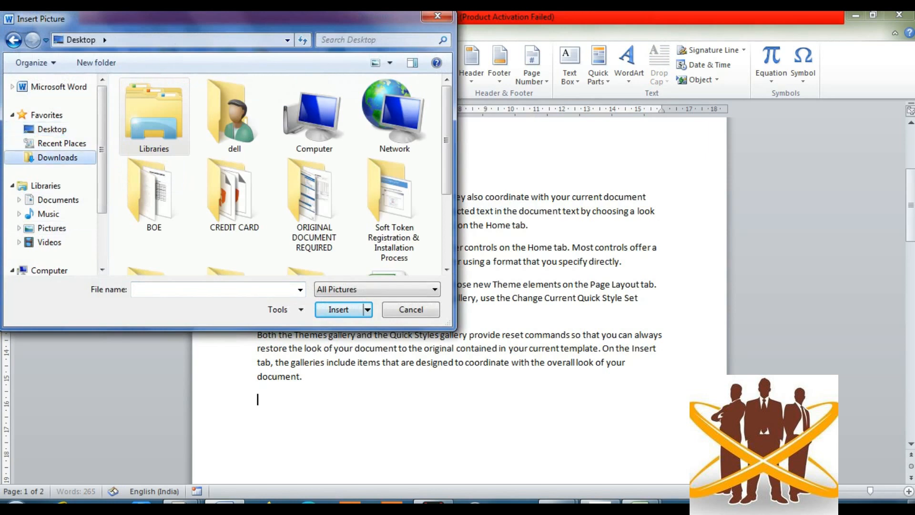
left_click(48, 214)
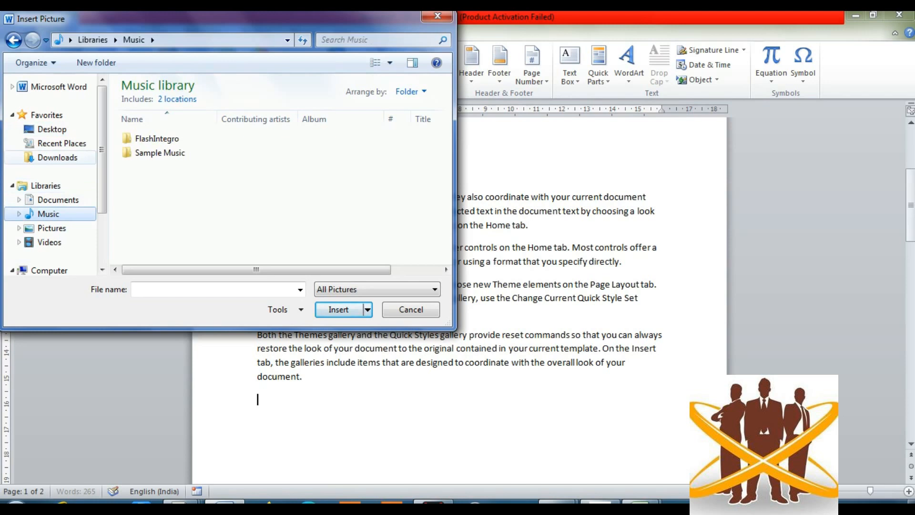
left_click(58, 158)
double_click(320, 112)
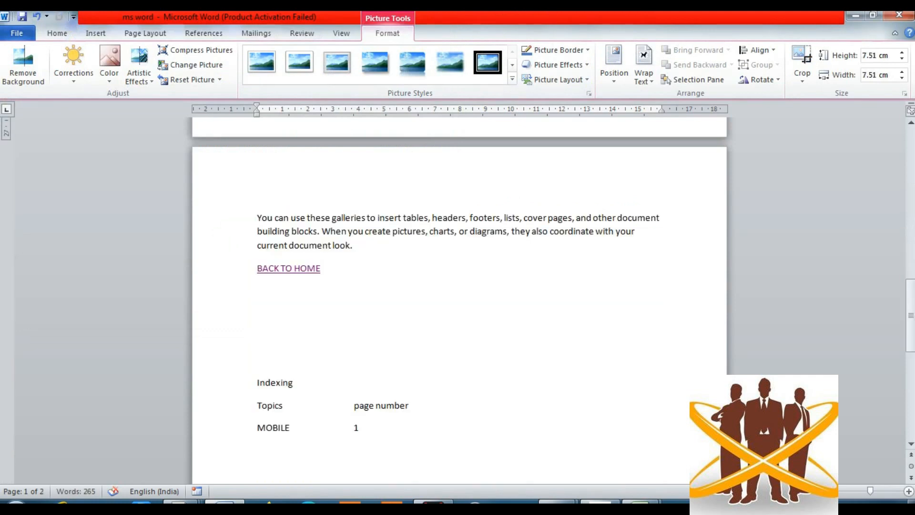
- Resize the picture from 7.51 cm down to 3.49 × 3.49 cm
left_click_drag(911, 315, 911, 241)
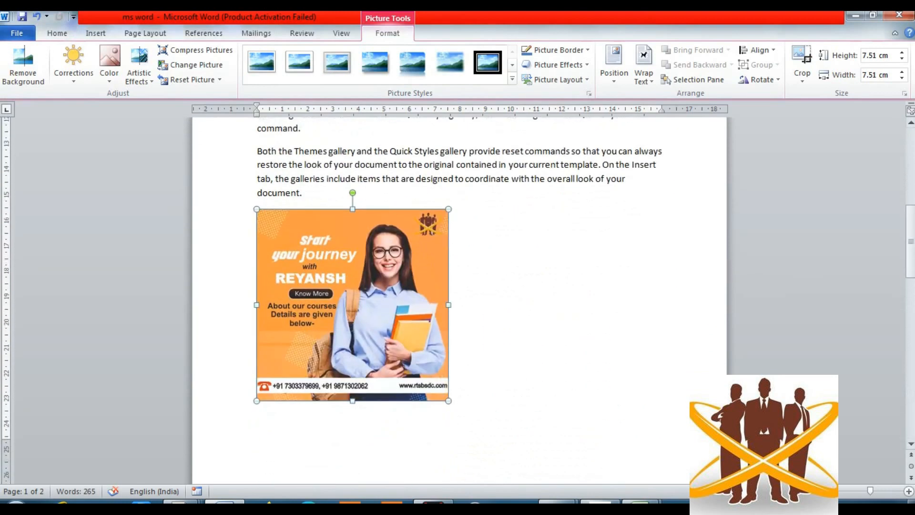
left_click_drag(449, 401, 347, 299)
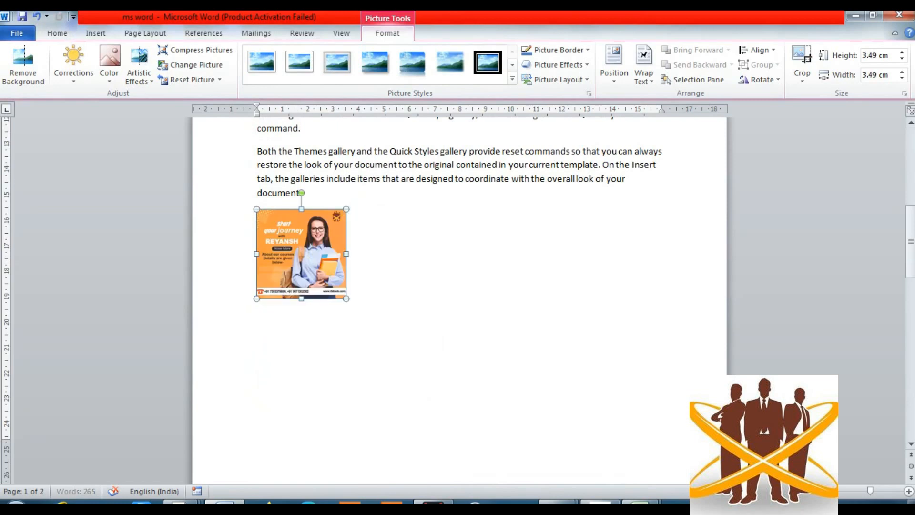
left_click(419, 286)
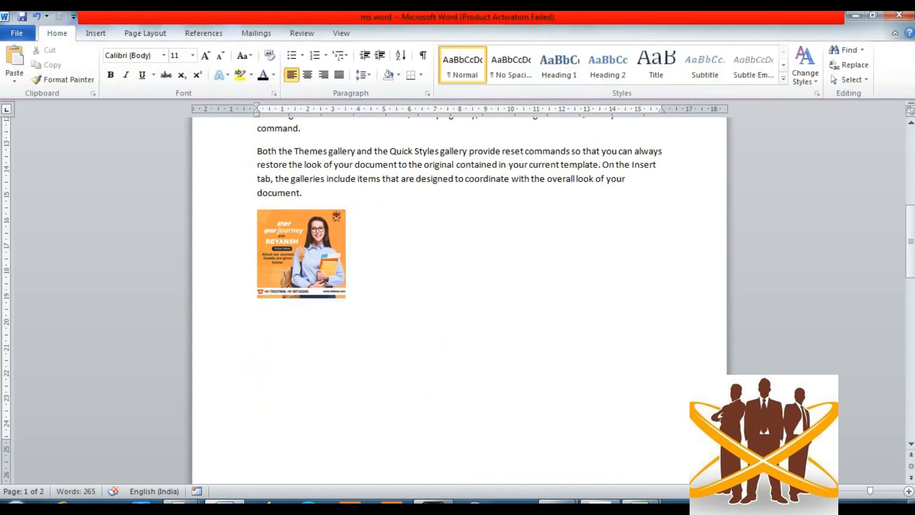
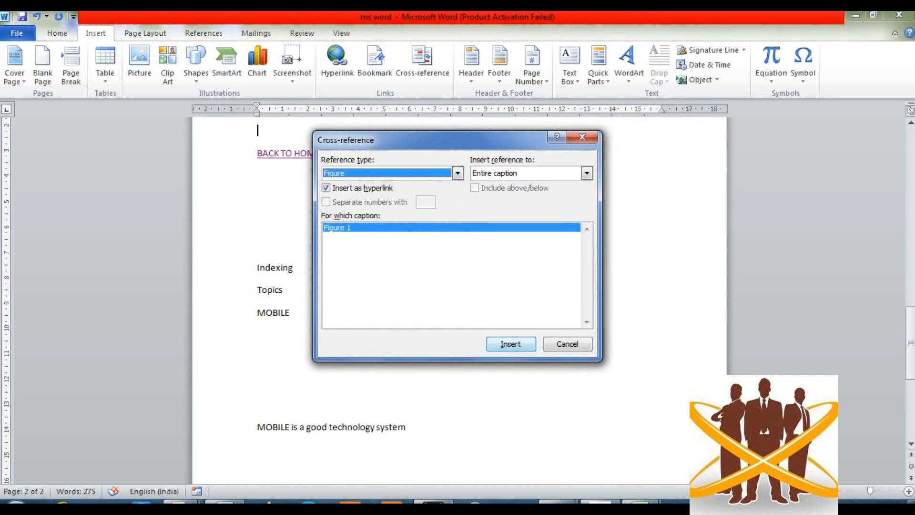
- Insert the Figure 1 cross-reference above BACK TO HOME and close the Cross-reference dialog
left_click(510, 344)
left_click(567, 344)
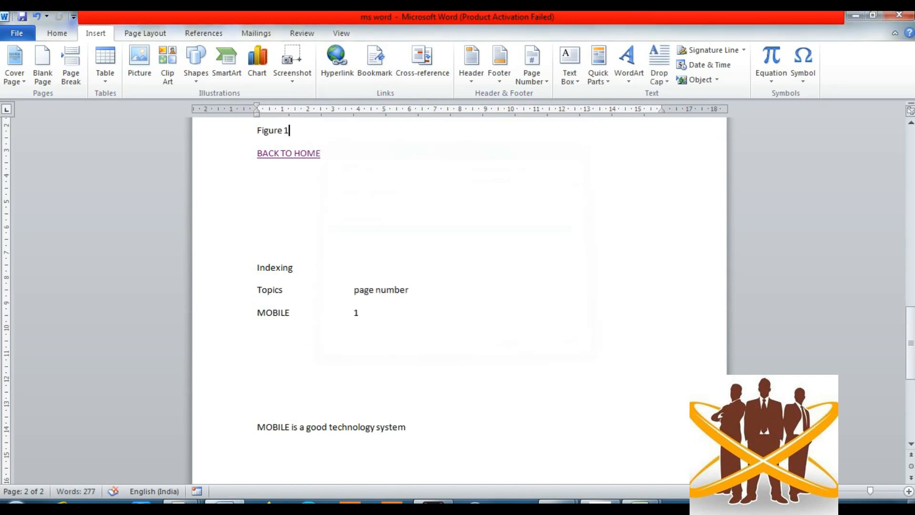
scroll(460, 301, "up", 6)
scroll(459, 300, "down", 1)
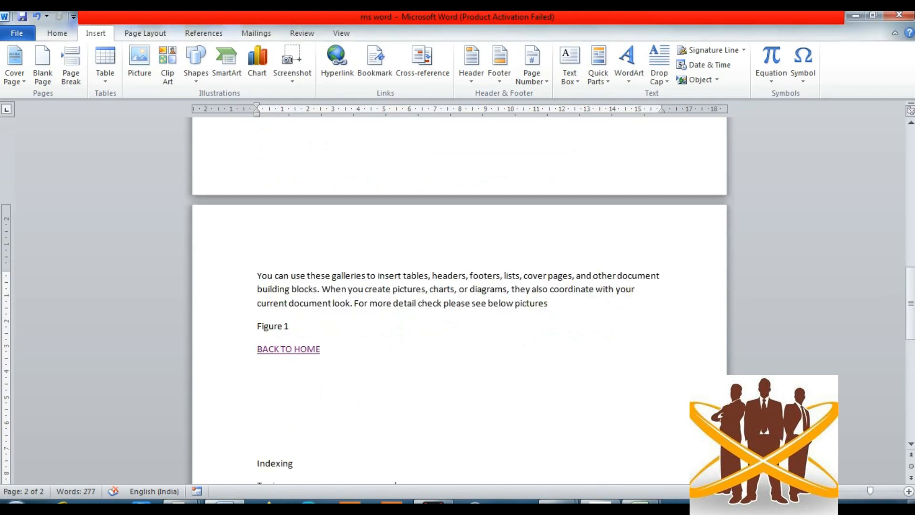
- Ctrl+click the Figure 1 reference to jump to the picture's caption on page 1
left_click(322, 349)
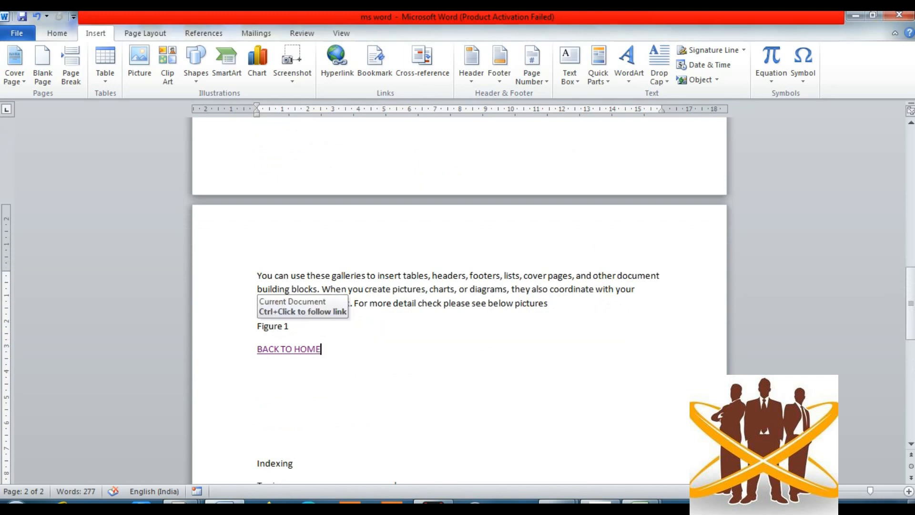
left_click(272, 326, "ctrl")
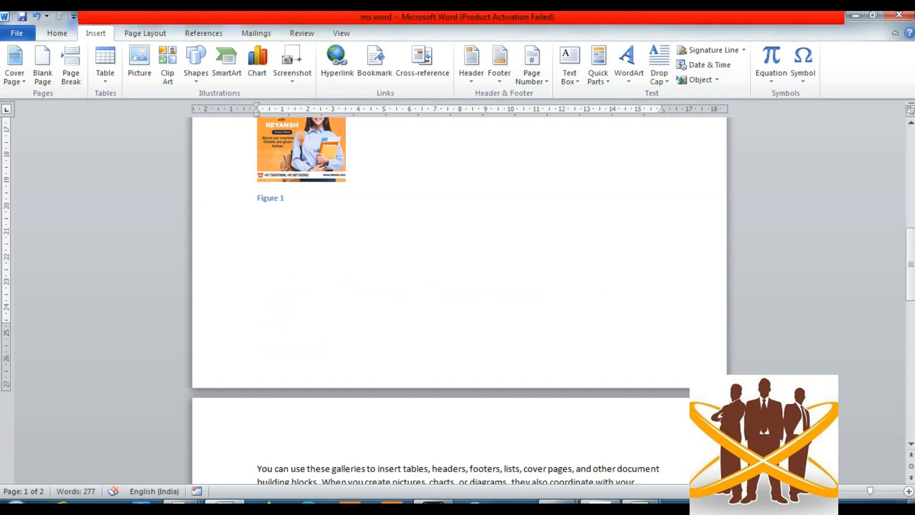
scroll(458, 298, "up", 3)
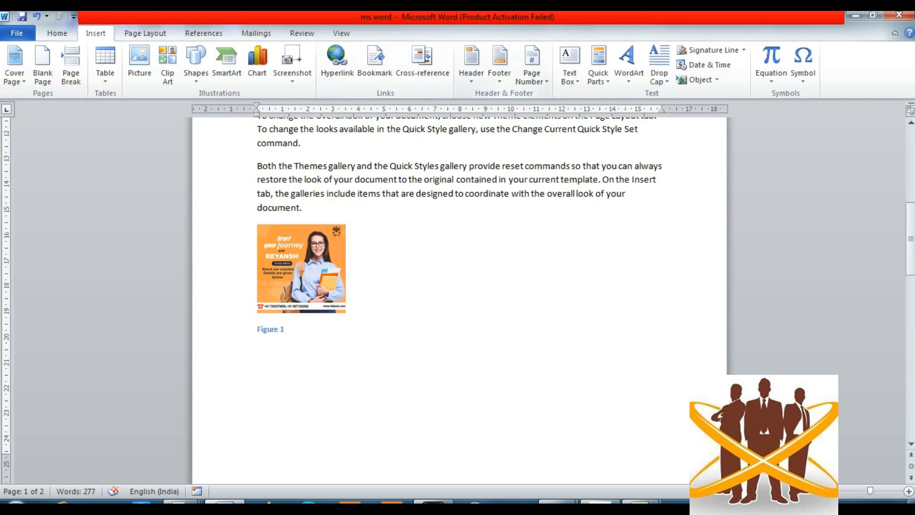
left_click(348, 309)
- Add an empty line after 'MOBILE is a good technology system' on page 2
scroll(460, 295, "down", 15)
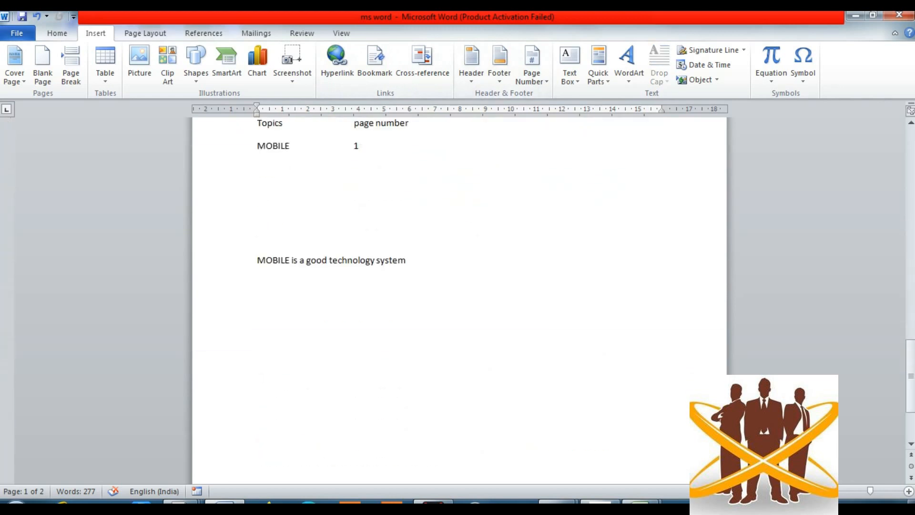
left_click(399, 136)
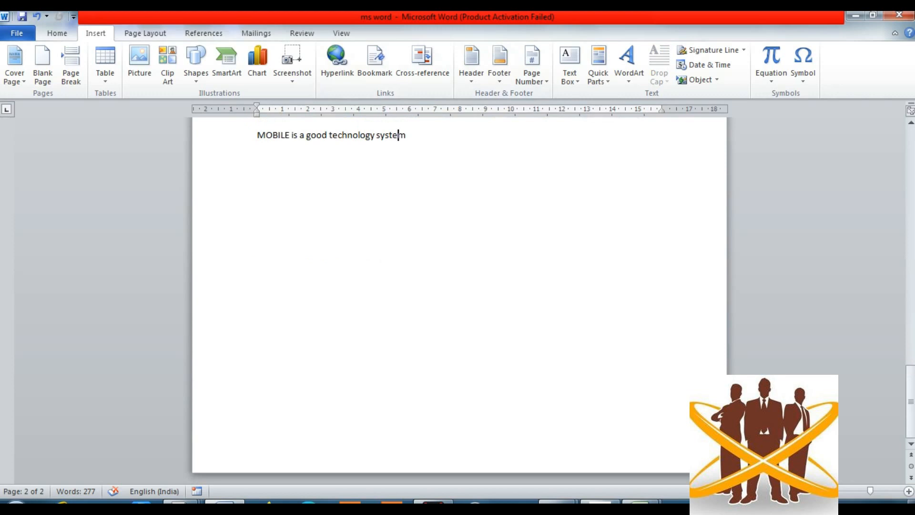
key("Up")
key("Up")
key("Up")
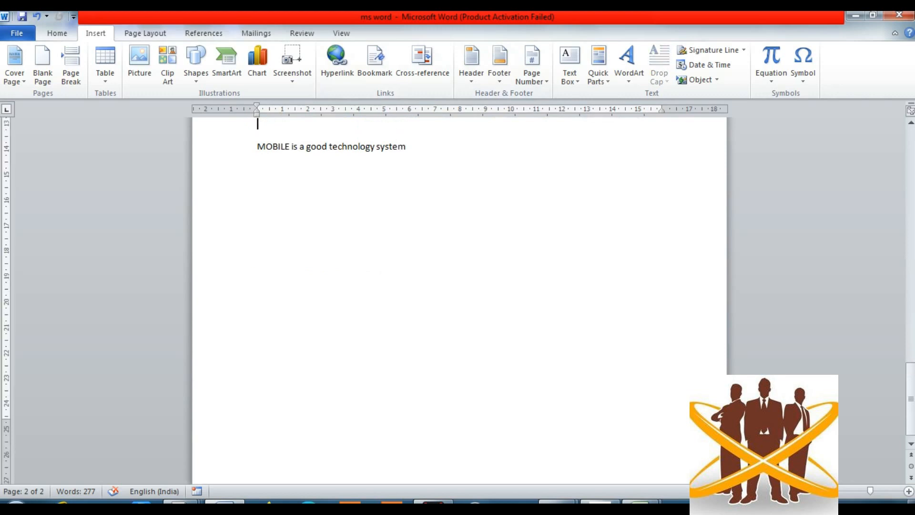
key("Down")
key("Down")
key("Down")
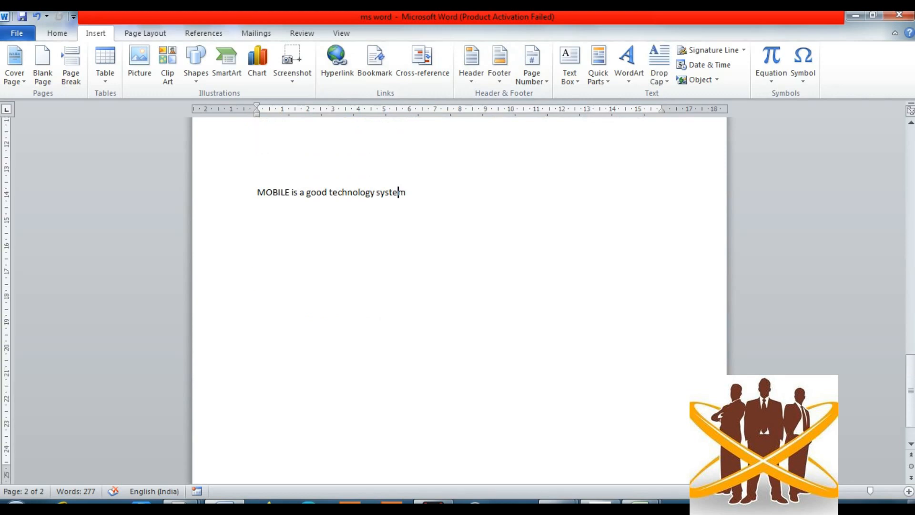
key("Right")
key("Return")
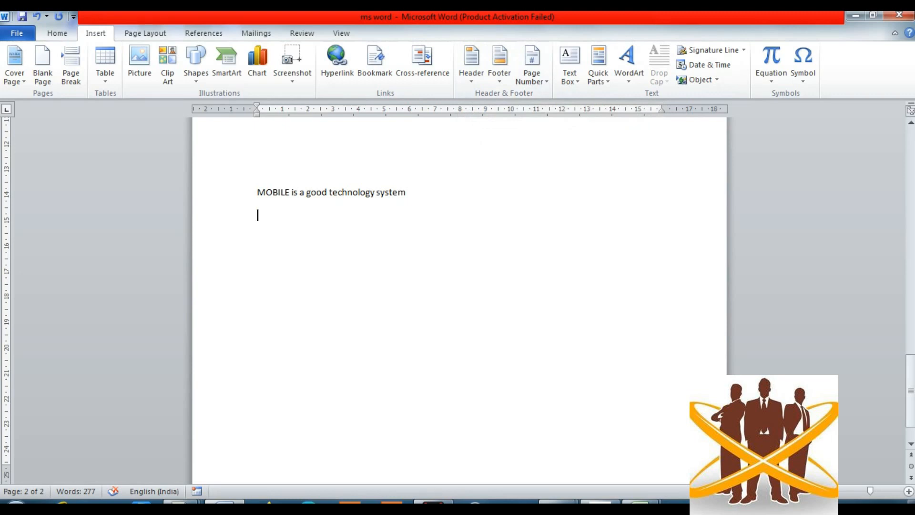
scroll(459, 296, "down", 2)
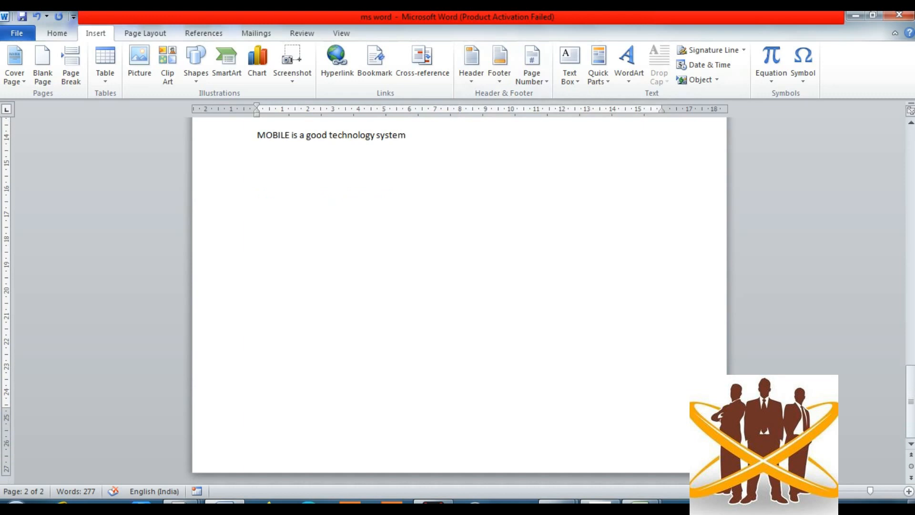
scroll(459, 295, "up", 10)
scroll(459, 296, "down", 9)
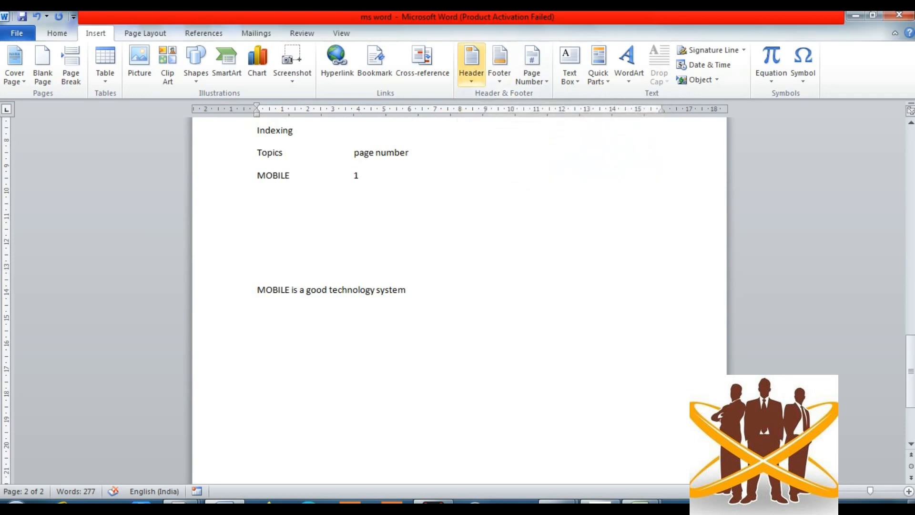
- Insert an Alphabet header titled REYANSH, then return to the document body
left_click(471, 67)
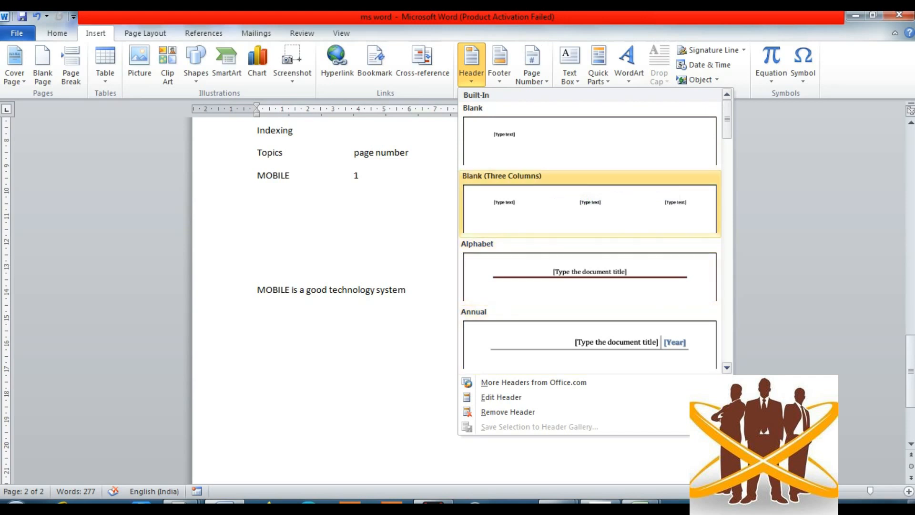
left_click(590, 274)
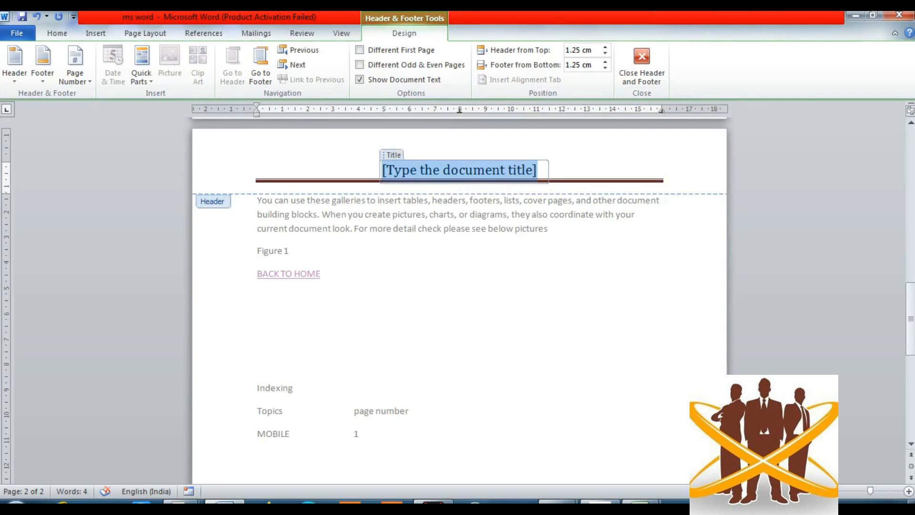
key("BackSpace")
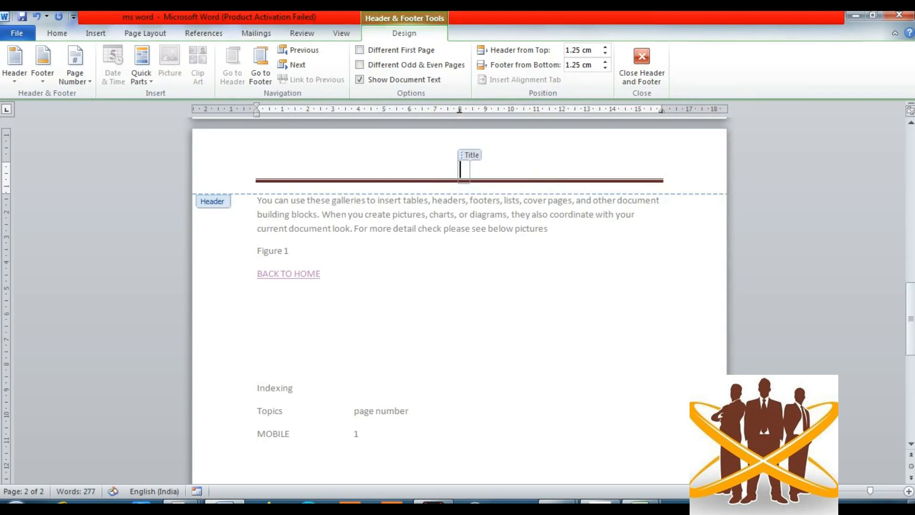
type("REYANSH")
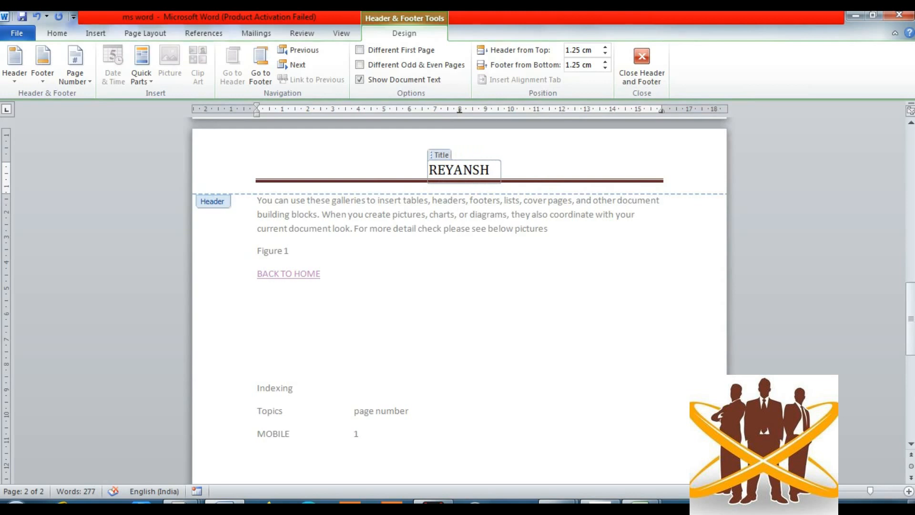
key("Escape")
scroll(459, 300, "up", 10)
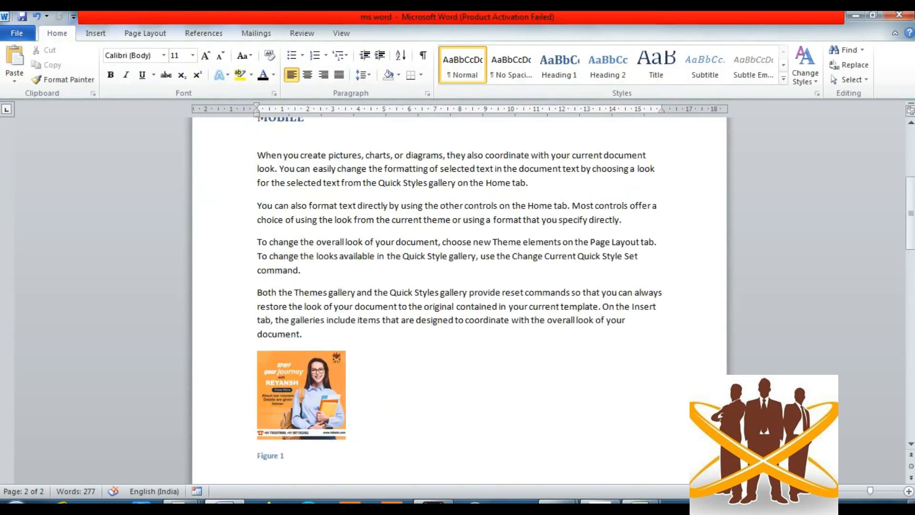
- Double-click the page 2 header to edit the REYANSH header again
scroll(459, 300, "down", 5)
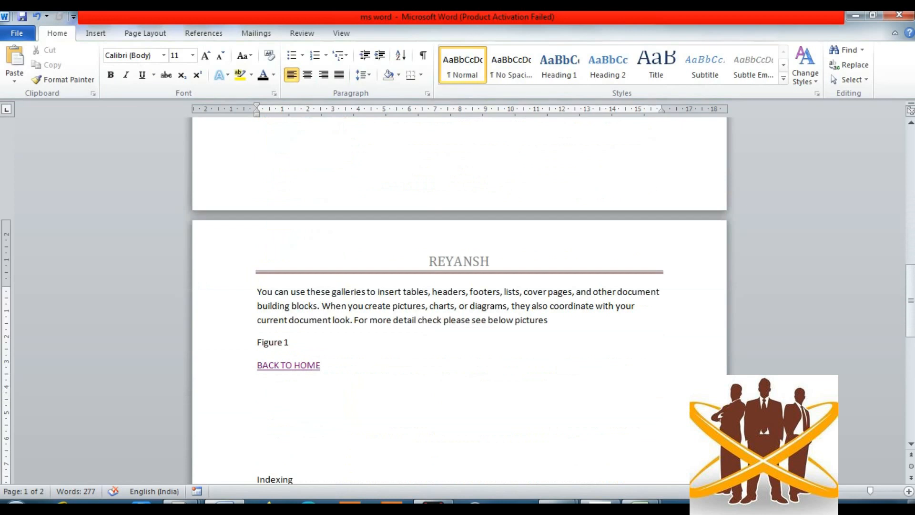
scroll(459, 300, "up", 5)
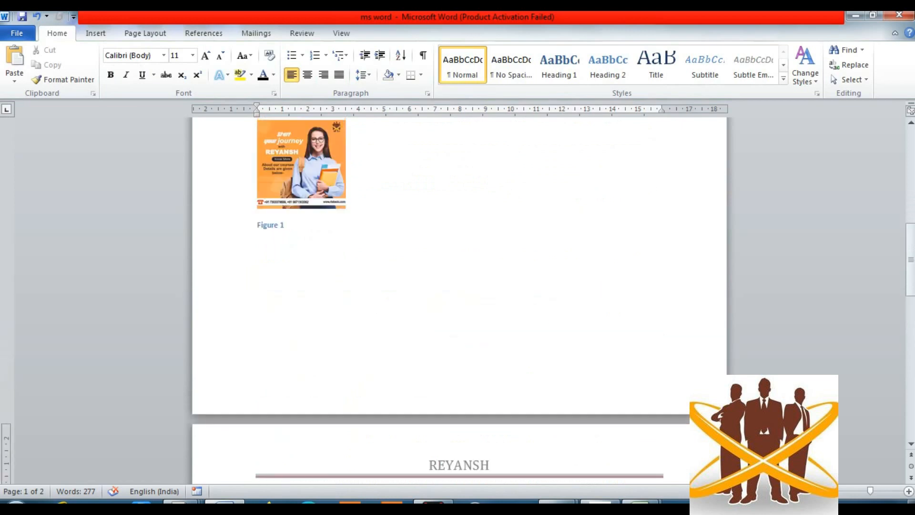
scroll(459, 301, "down", 5)
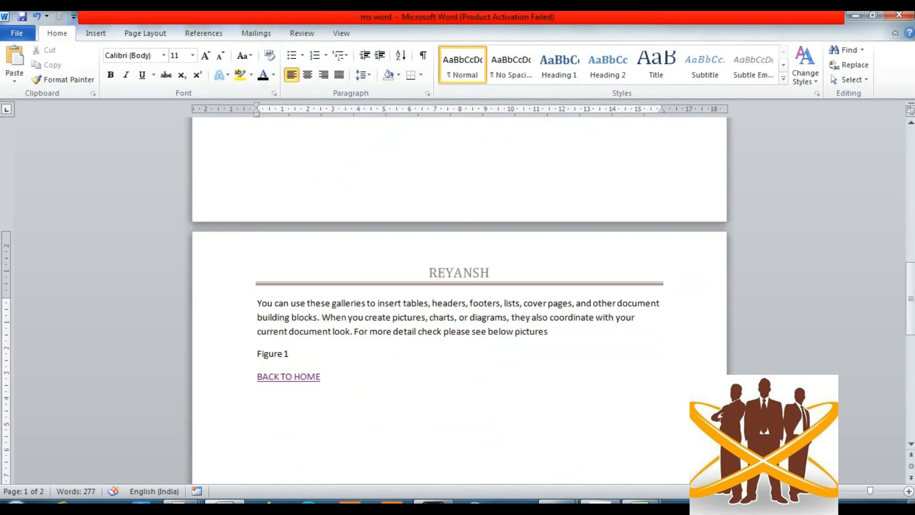
double_click(459, 273)
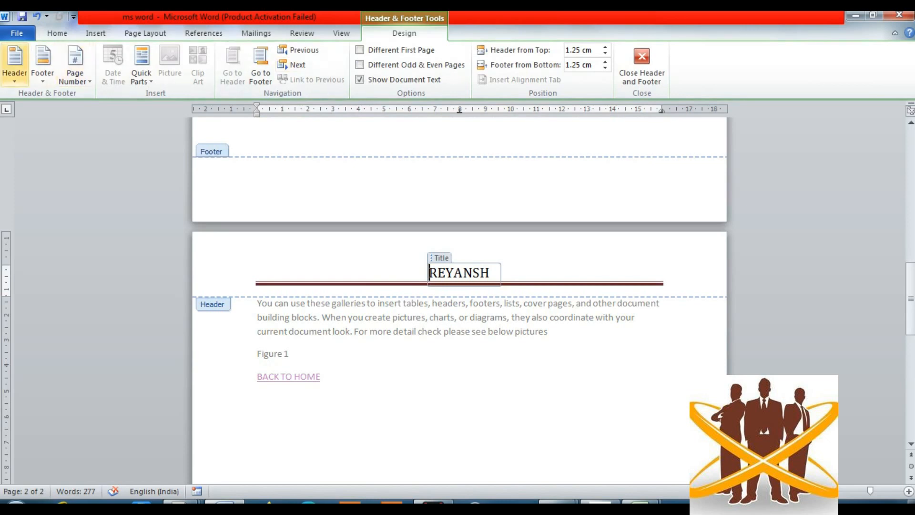
- Switch the header to the Annual design, keeping REYANSH beside a [Year] placeholder
left_click(14, 61)
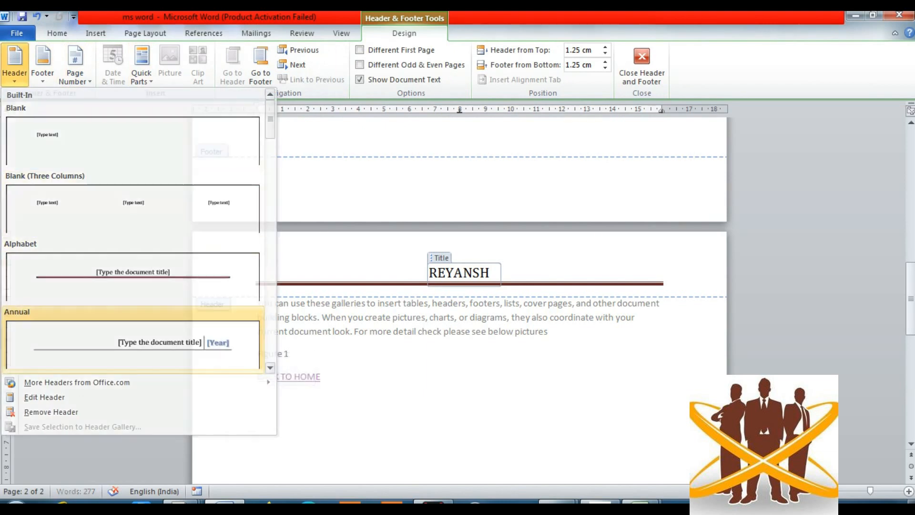
left_click(133, 341)
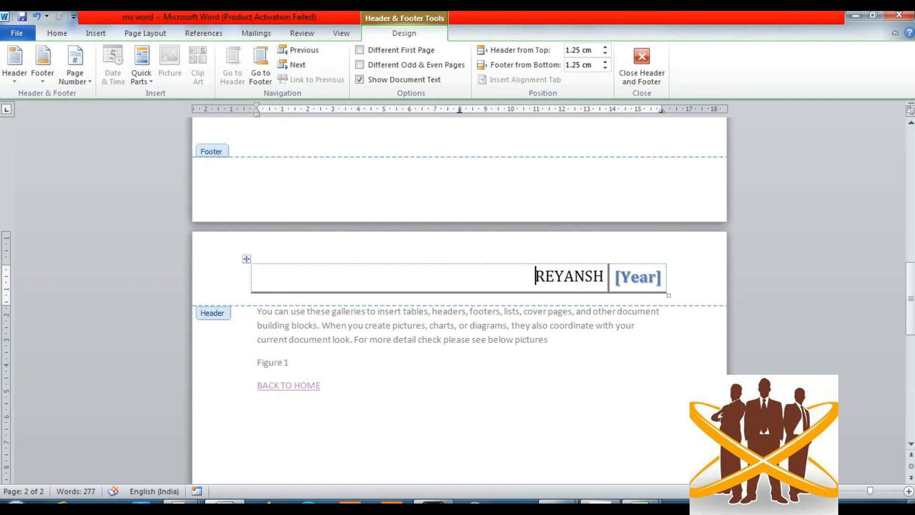
scroll(460, 300, "down", 15)
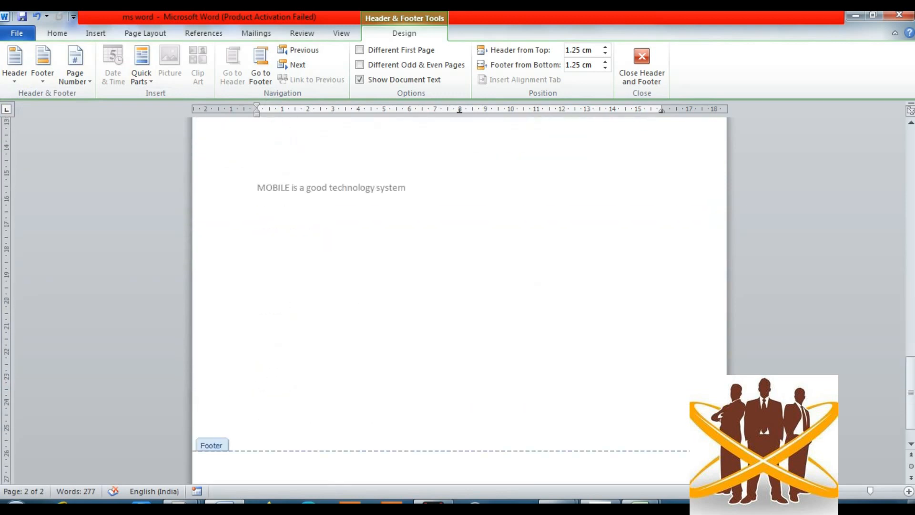
- Type MAIN ROAD SANT NAGAR in the page 2 footer and show the footer designs
left_click(257, 477)
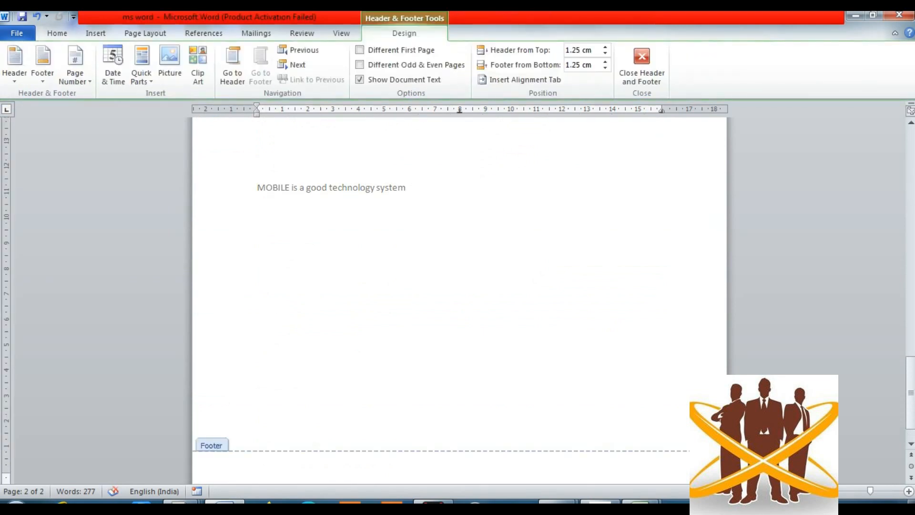
type("MAIN ROAD SAN")
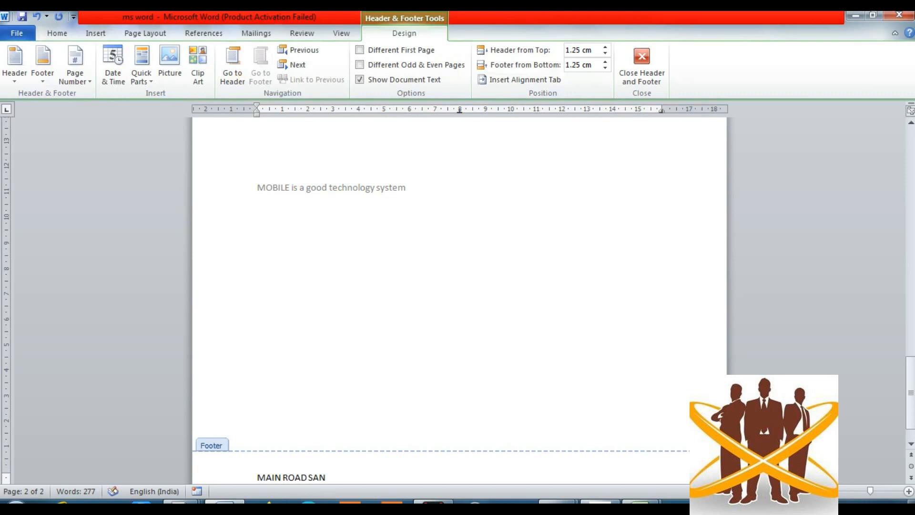
type("T NAGAR")
key("shift+Left")
key("shift+Left")
key("shift+Left")
key("shift+Left")
key("shift+Left")
key("shift+Left")
key("shift+Left")
key("shift+Left")
key("shift+Left")
key("shift+Left")
key("shift+Left")
key("shift+Left")
key("shift+Left")
key("shift+Left")
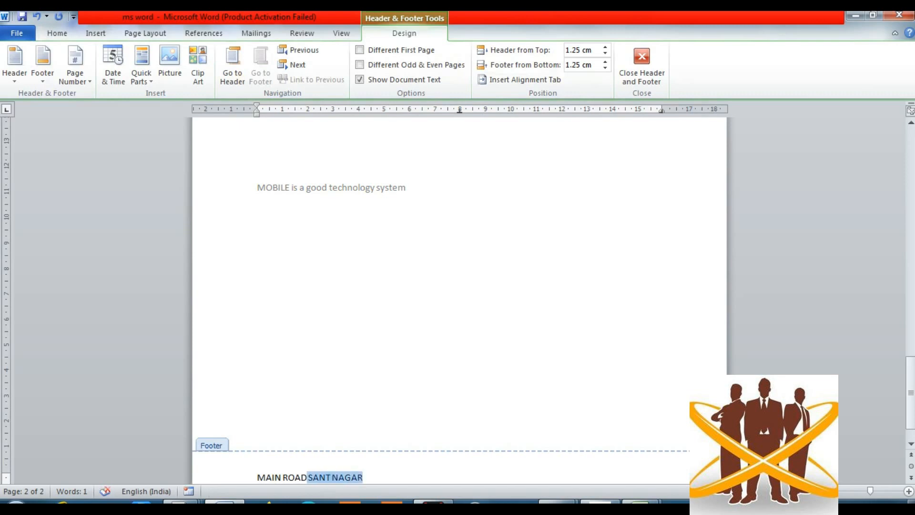
key("shift+Left")
key("shift+Left")
key("shift+Left")
key("shift+Left")
key("shift+Left")
key("shift+Left")
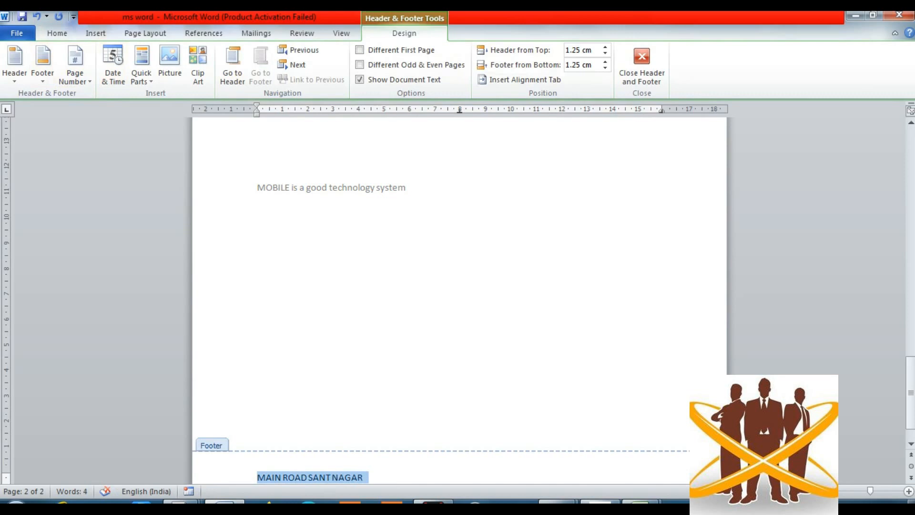
left_click(43, 62)
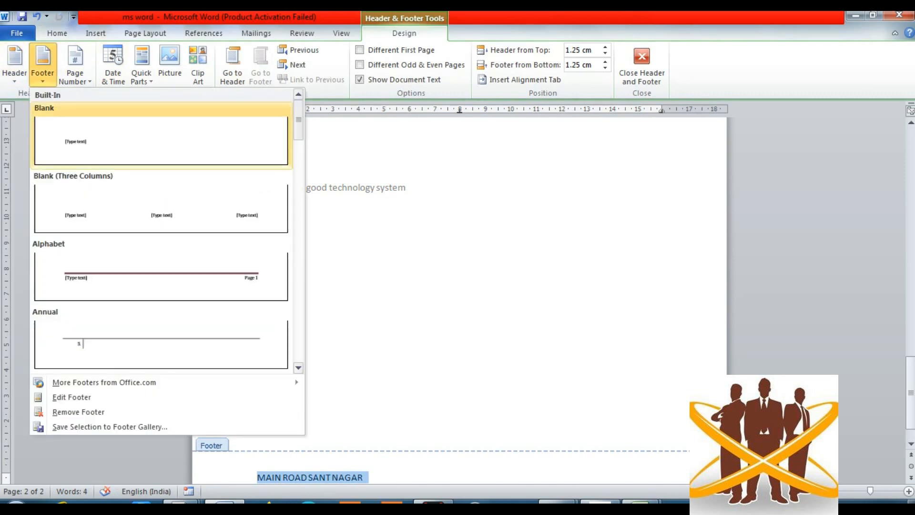
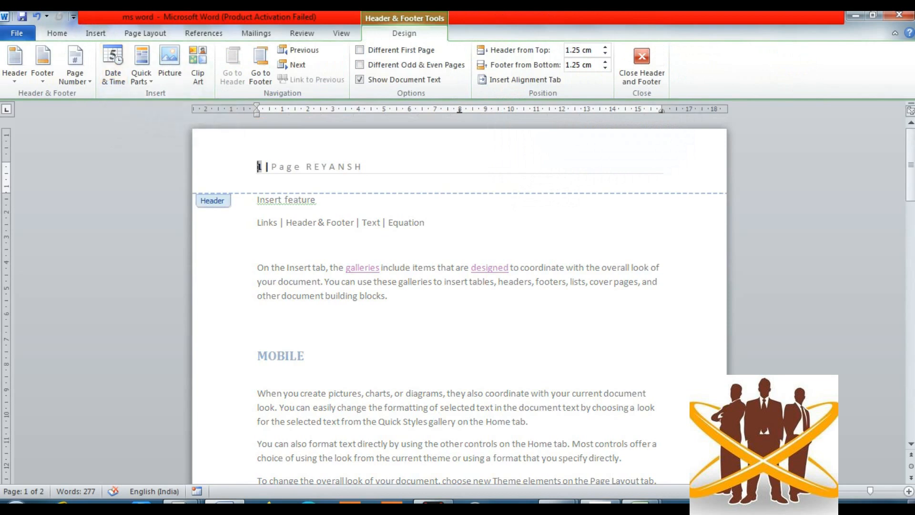
left_click(365, 167)
left_click(113, 64)
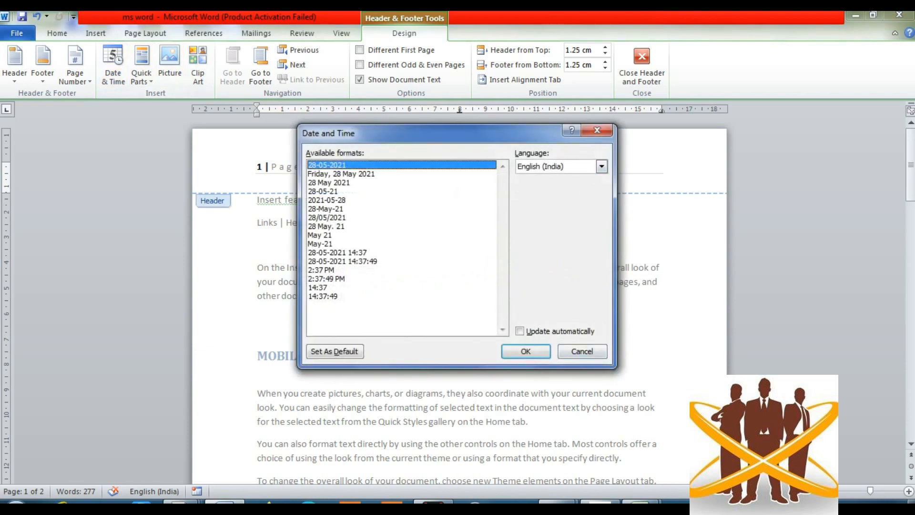
key("Return")
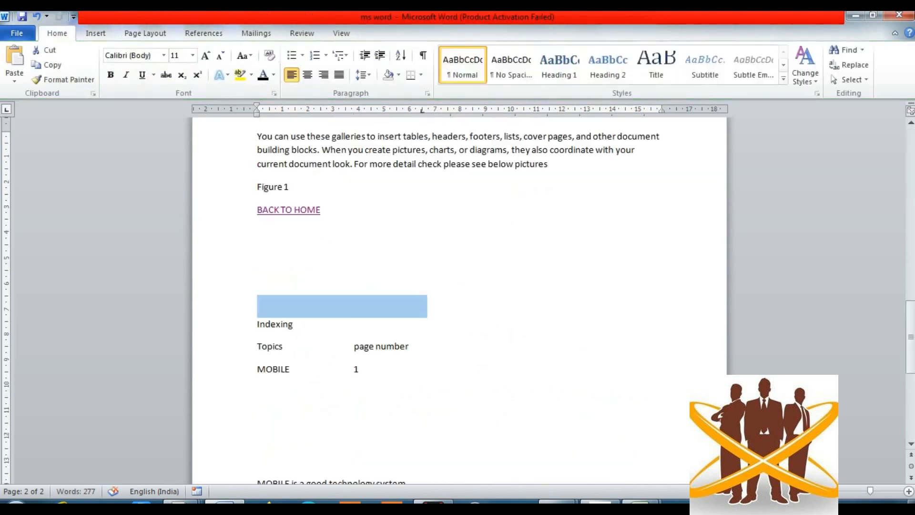
scroll(459, 301, "up", 15)
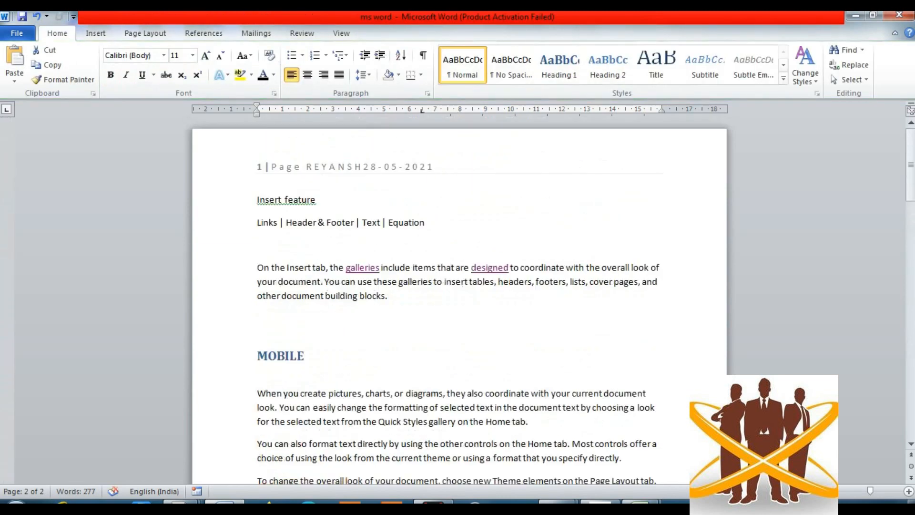
scroll(460, 301, "down", 1)
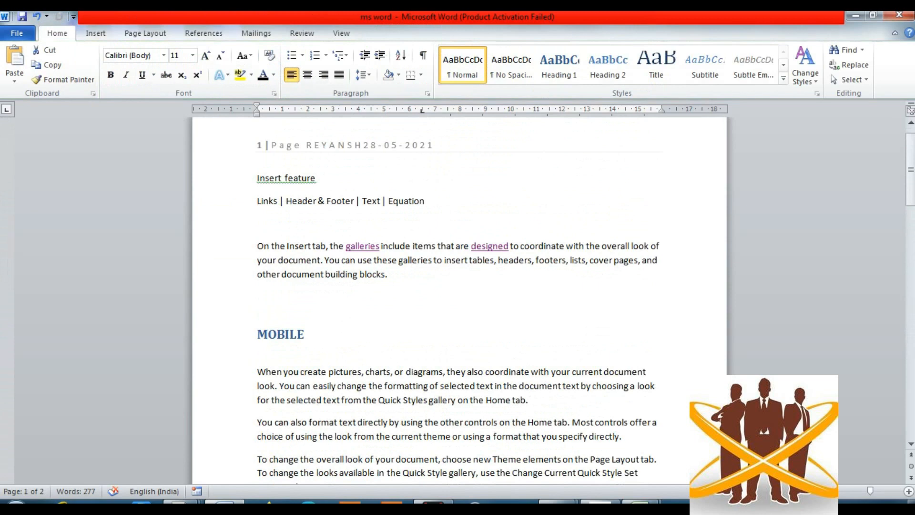
double_click(259, 145)
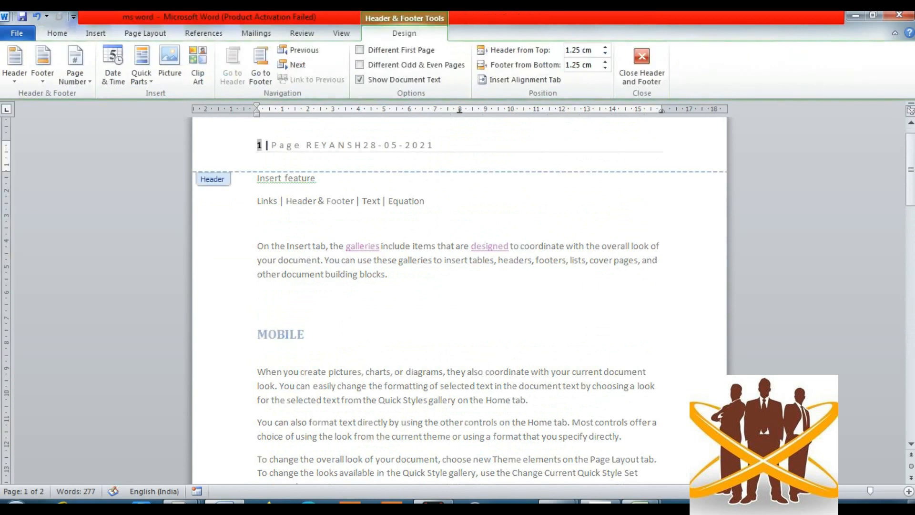
key("End")
key("BackSpace")
key("BackSpace")
key("BackSpace")
key("BackSpace")
key("BackSpace")
key("BackSpace")
key("BackSpace")
key("BackSpace")
key("BackSpace")
key("BackSpace")
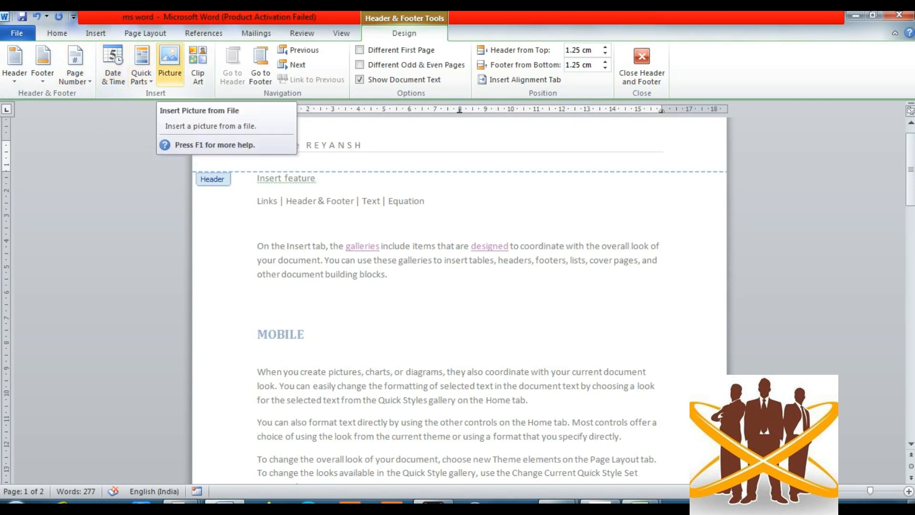
left_click(170, 64)
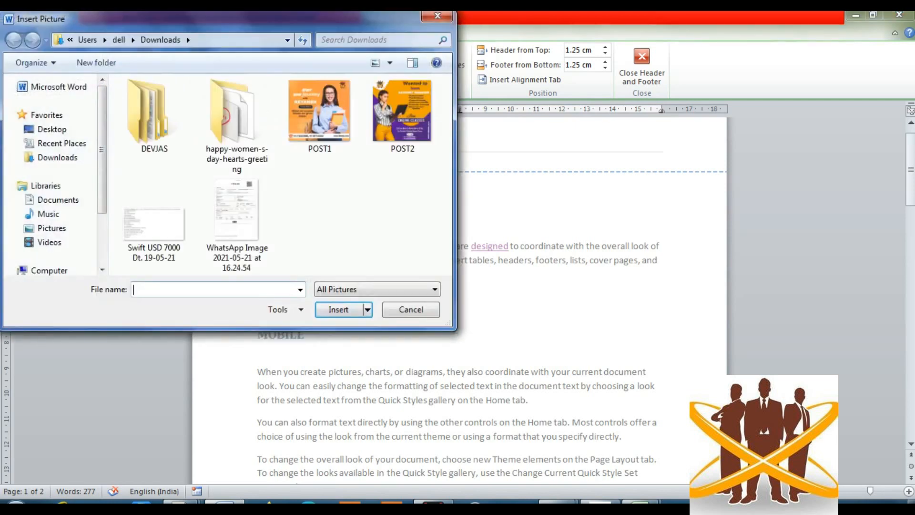
double_click(403, 114)
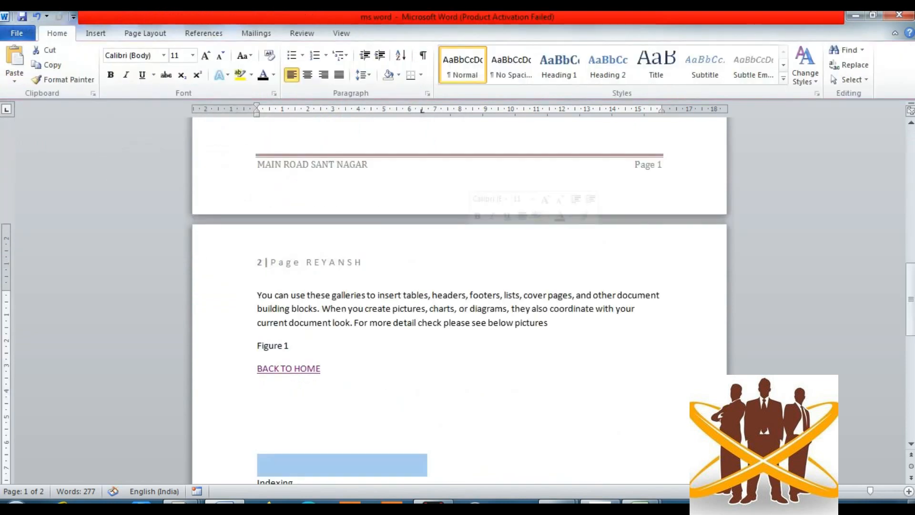
scroll(458, 286, "up", 15)
scroll(458, 286, "down", 3)
scroll(457, 286, "up", 5)
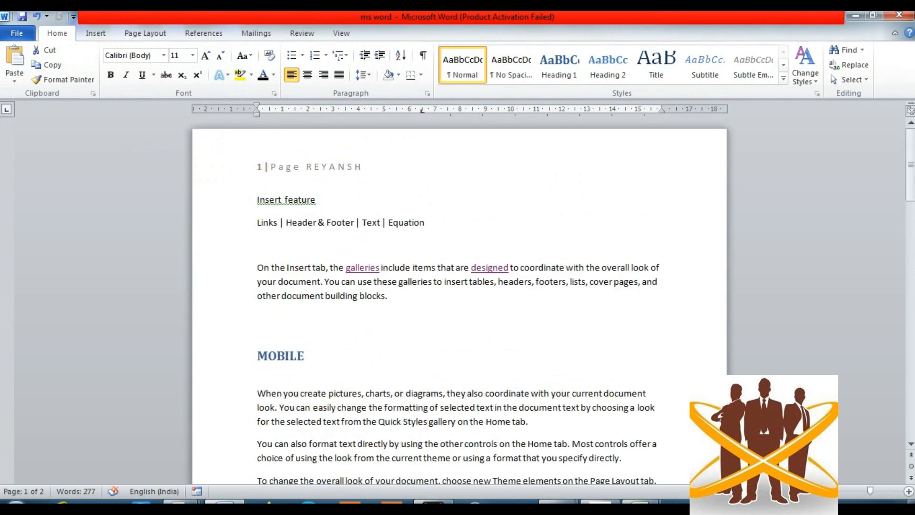
double_click(364, 146)
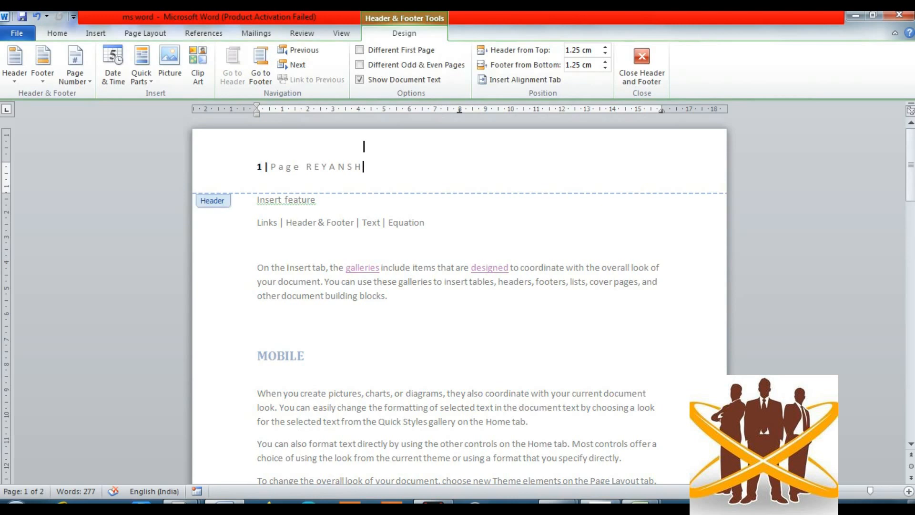
- Delete REYANSH and the Page label from the header
left_click(96, 32)
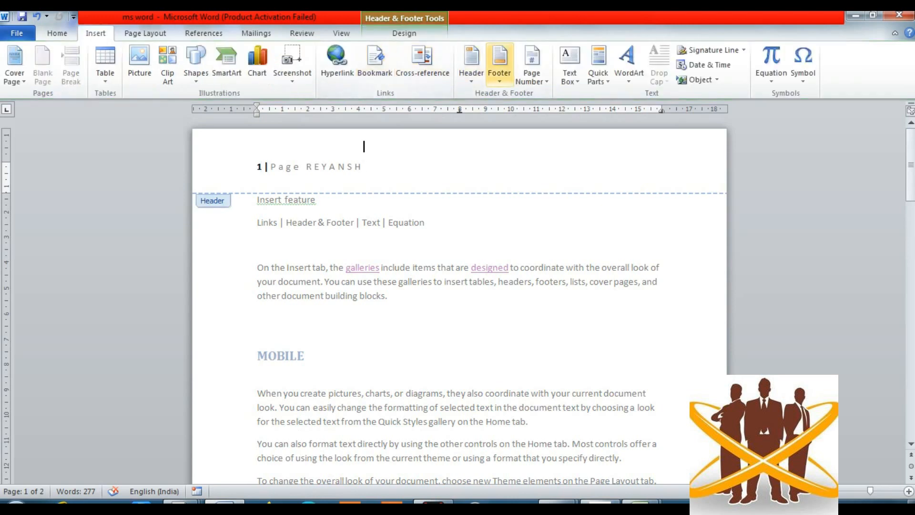
left_click(472, 62)
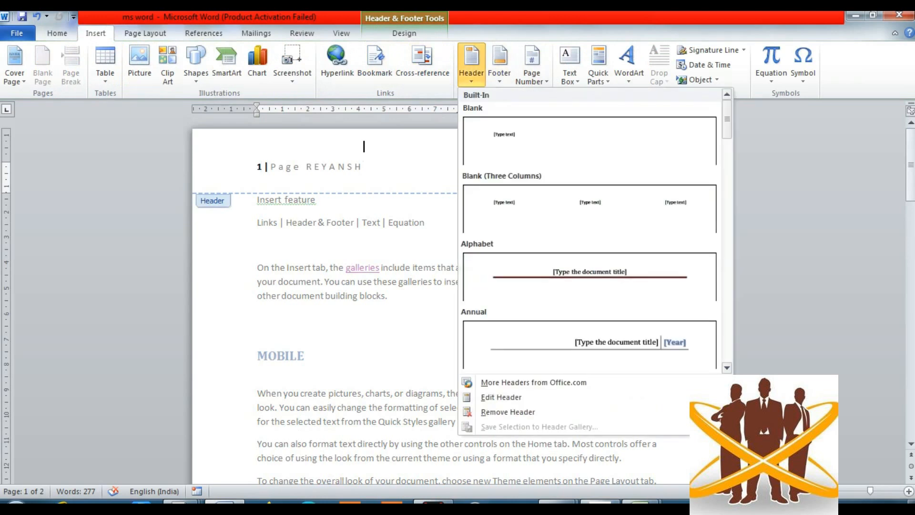
key("Escape")
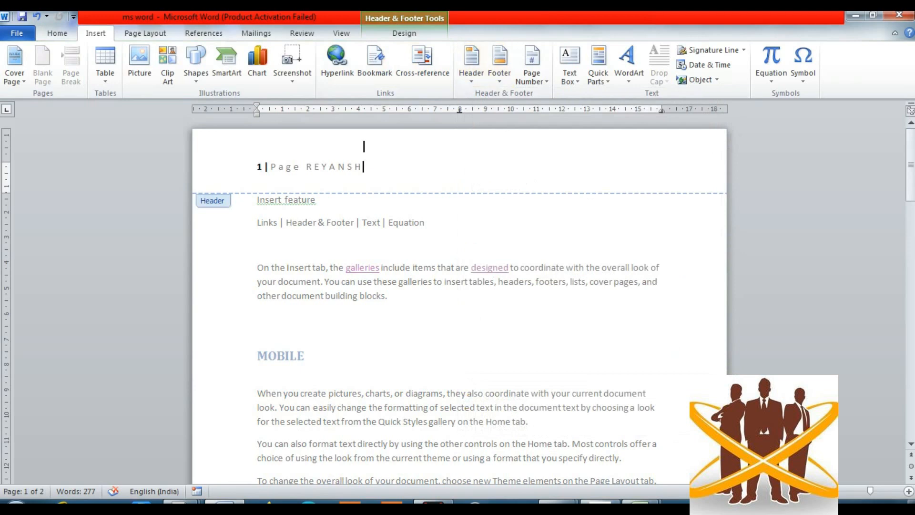
double_click(365, 146)
key("BackSpace")
key("BackSpace")
key("BackSpace")
key("BackSpace")
key("BackSpace")
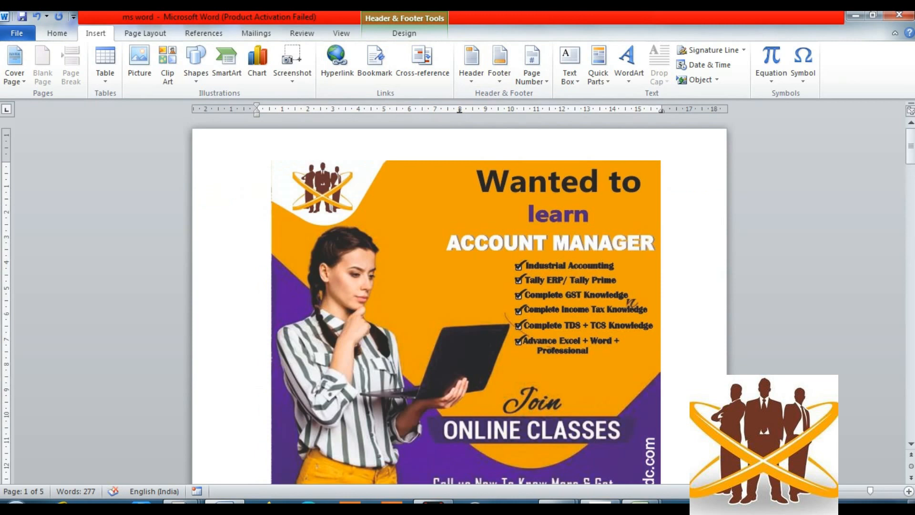
- Shrink the flyer picture in the header down to a small thumbnail
scroll(460, 301, "down", 9)
scroll(460, 300, "up", 7)
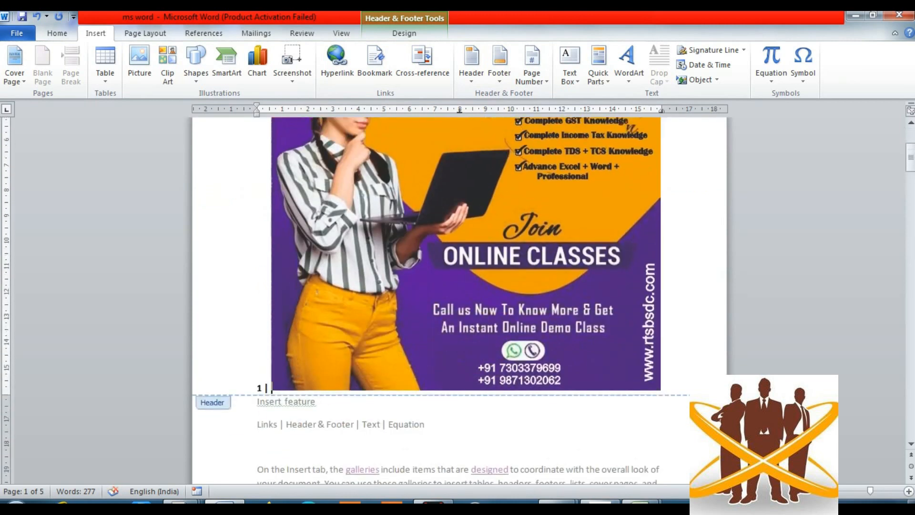
scroll(460, 300, "down", 2)
scroll(460, 301, "down", 4)
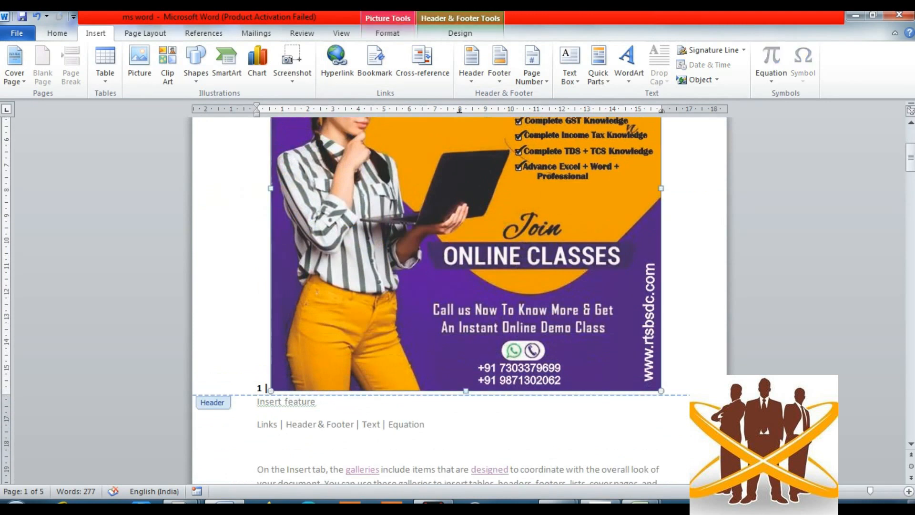
left_click_drag(661, 390, 417, 137)
scroll(460, 300, "up", 6)
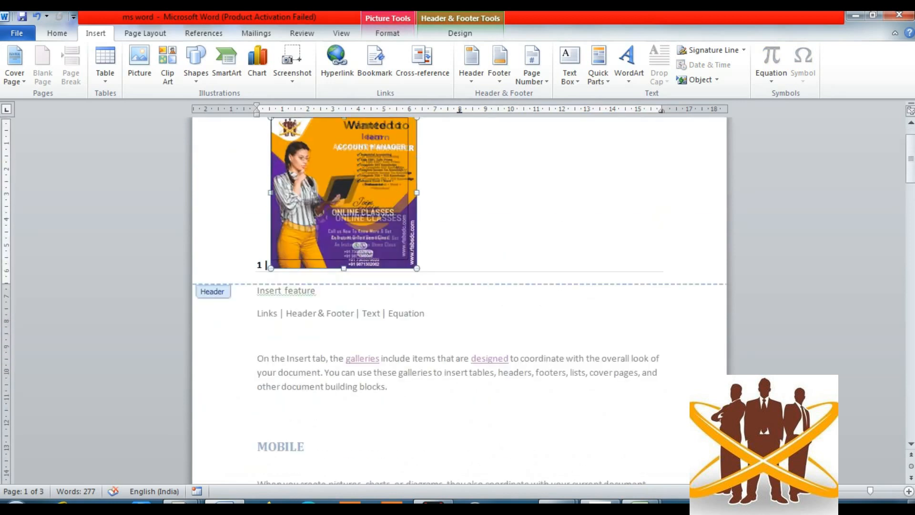
left_click_drag(315, 162, 312, 159)
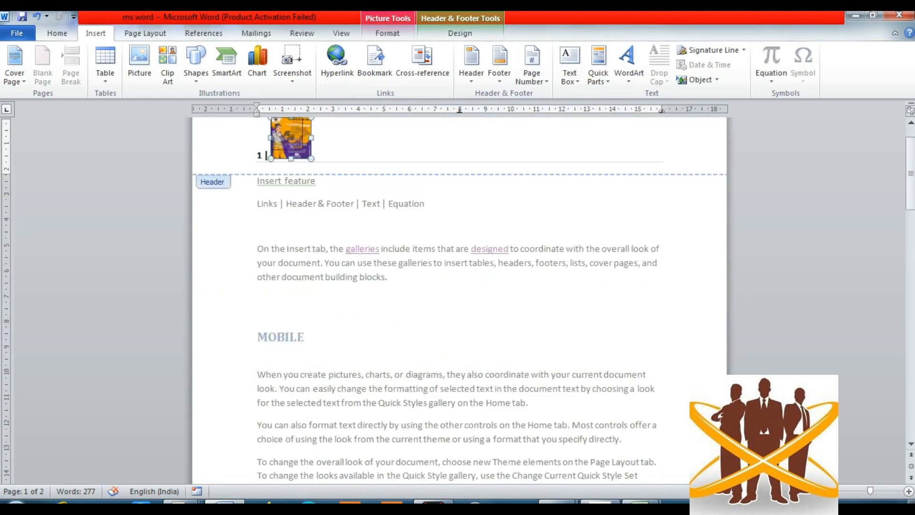
- Type REAYNSH to the right of the header picture and close header editing
left_click(304, 145)
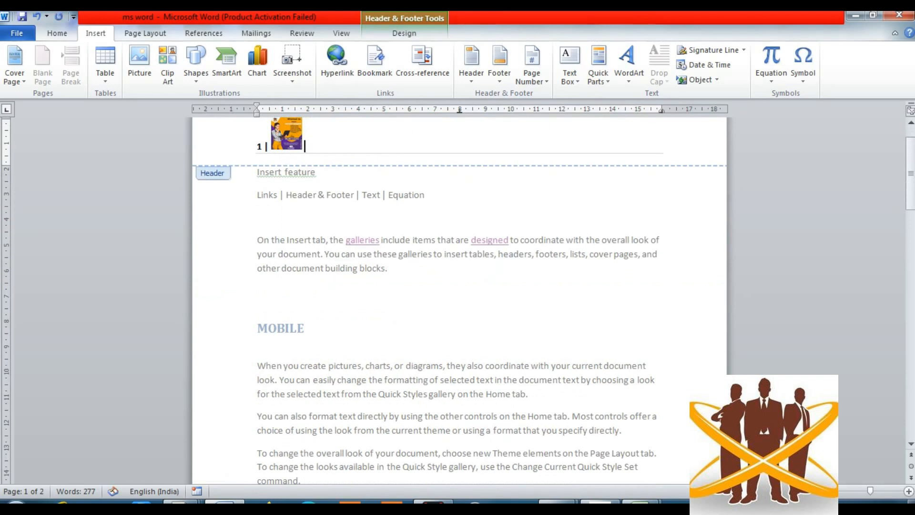
type("REAYNSH")
double_click(480, 202)
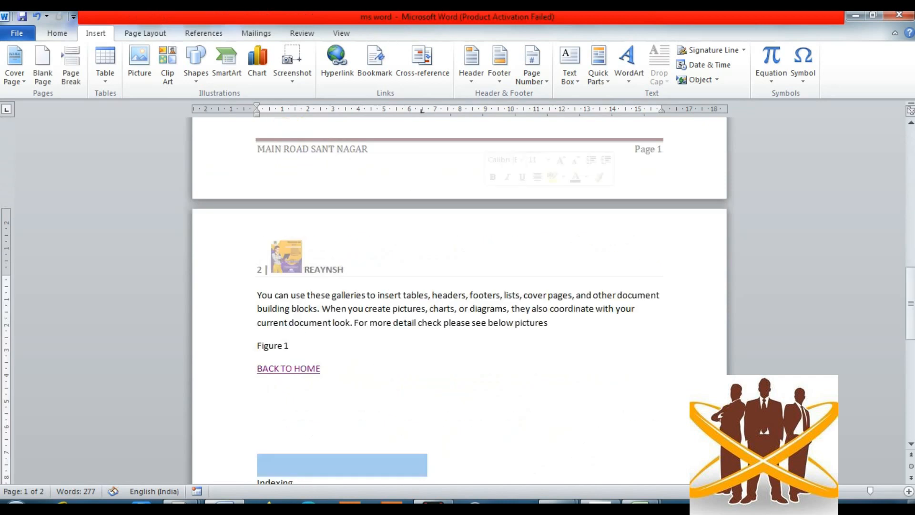
scroll(459, 295, "down", 10)
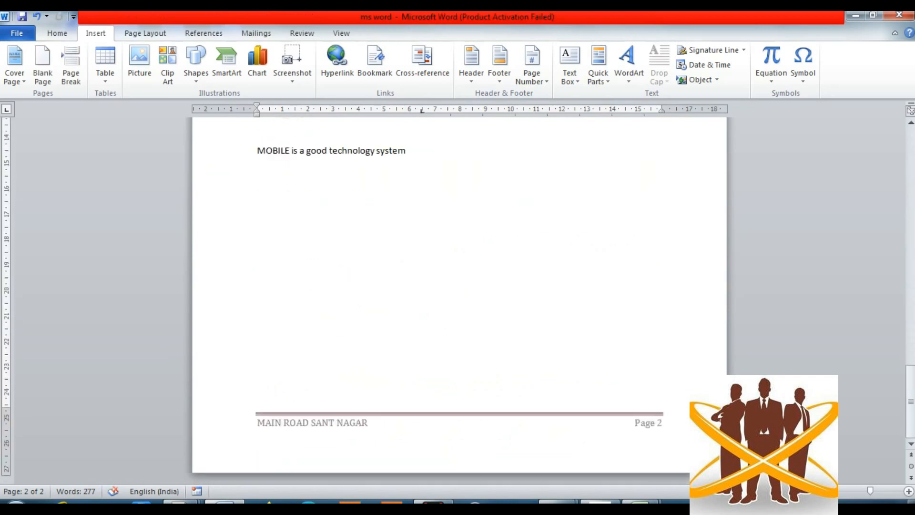
scroll(459, 296, "up", 15)
scroll(459, 296, "down", 4)
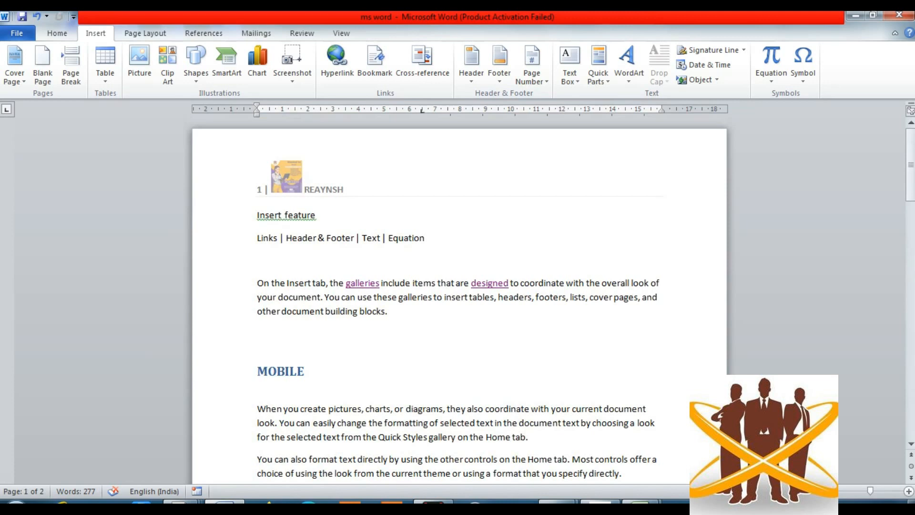
- Open page 1's header and switch between its footer and header twice
double_click(259, 190)
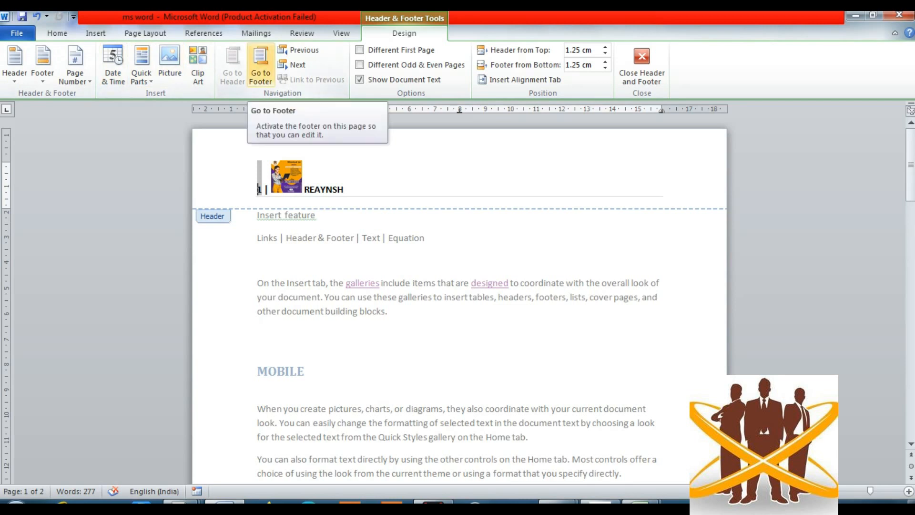
left_click(261, 67)
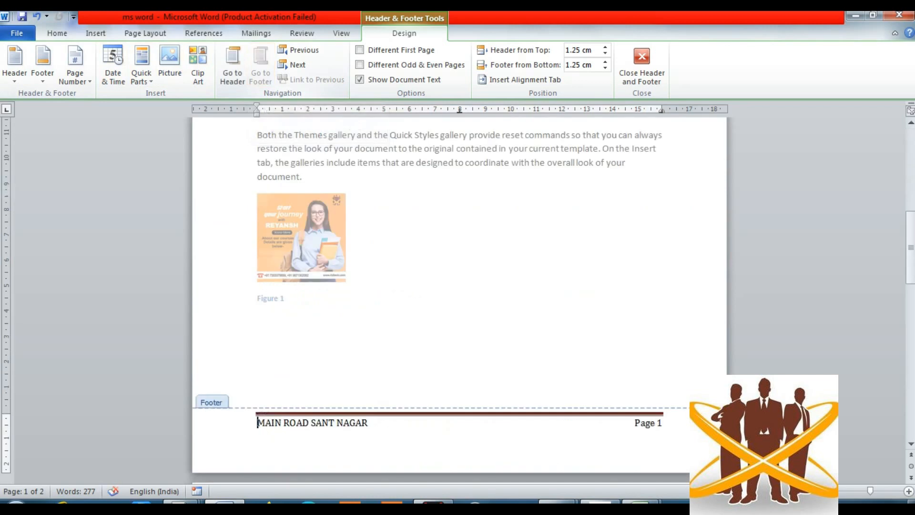
left_click(233, 66)
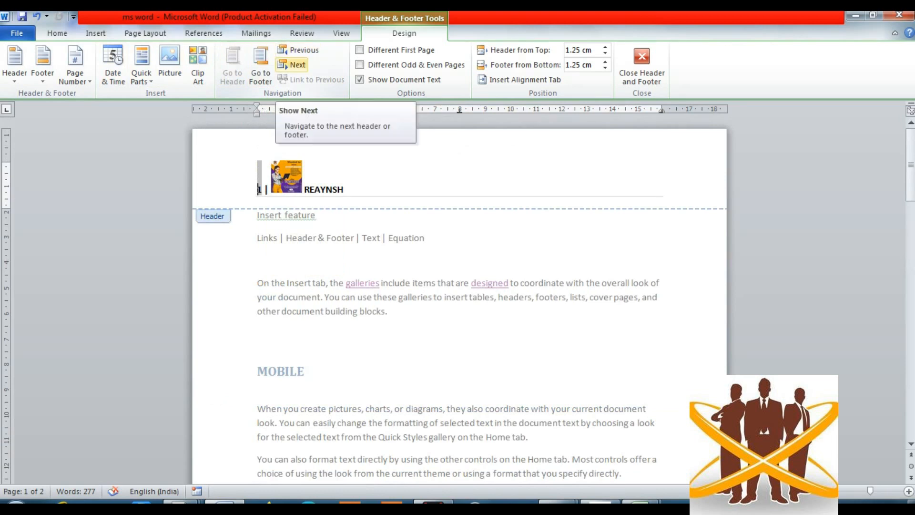
left_click(260, 67)
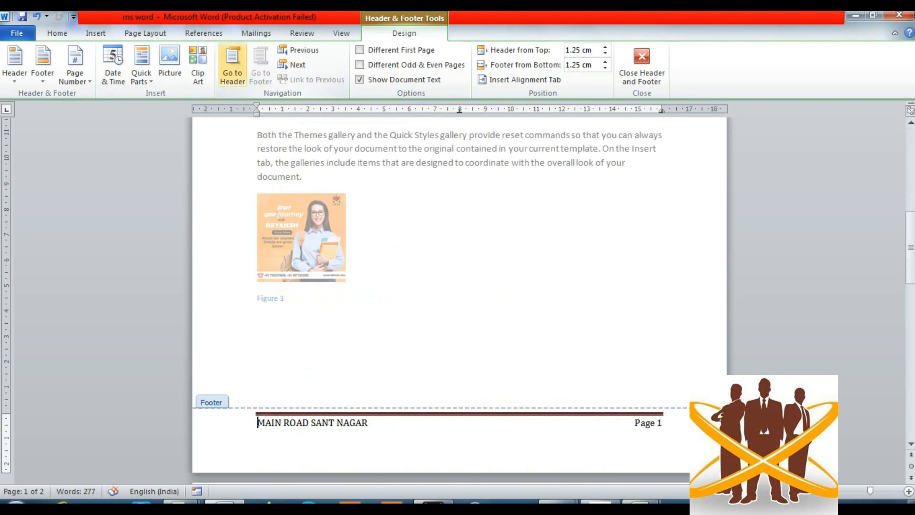
left_click(232, 67)
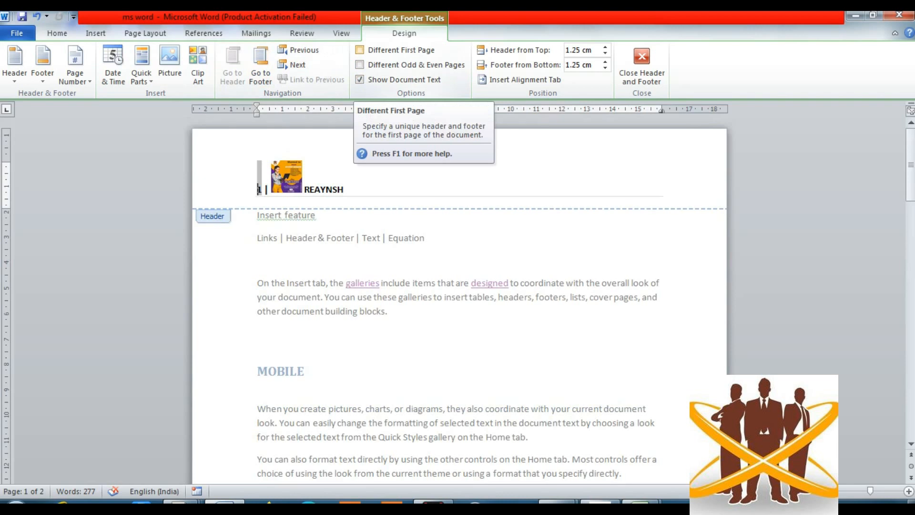
- Give the first page its own header reading RTSBSDC INDIA PRIVATE LIMITED
left_click(360, 50)
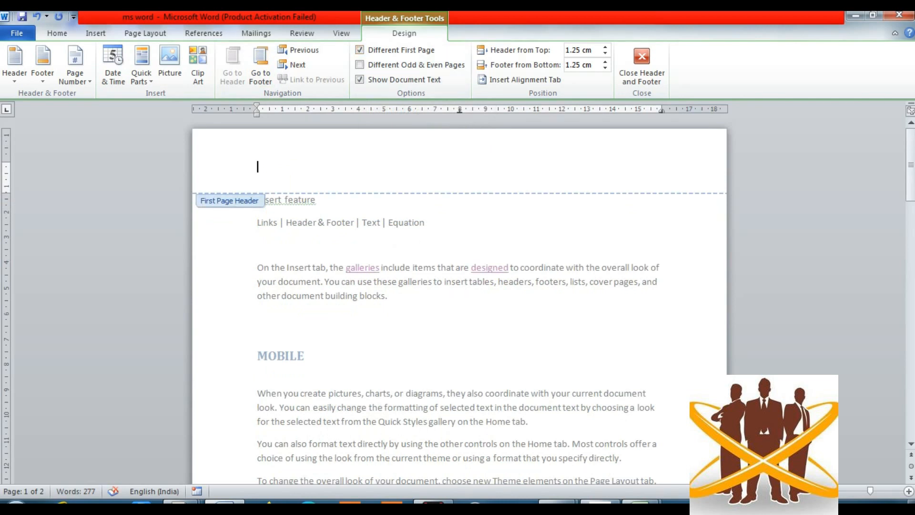
type("RTSBSDC INDIA P")
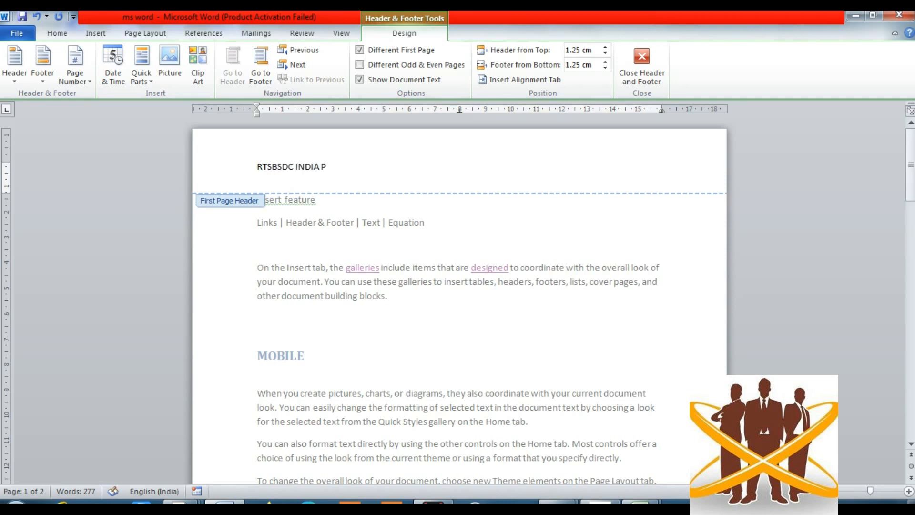
type("RIVATE LIMITED")
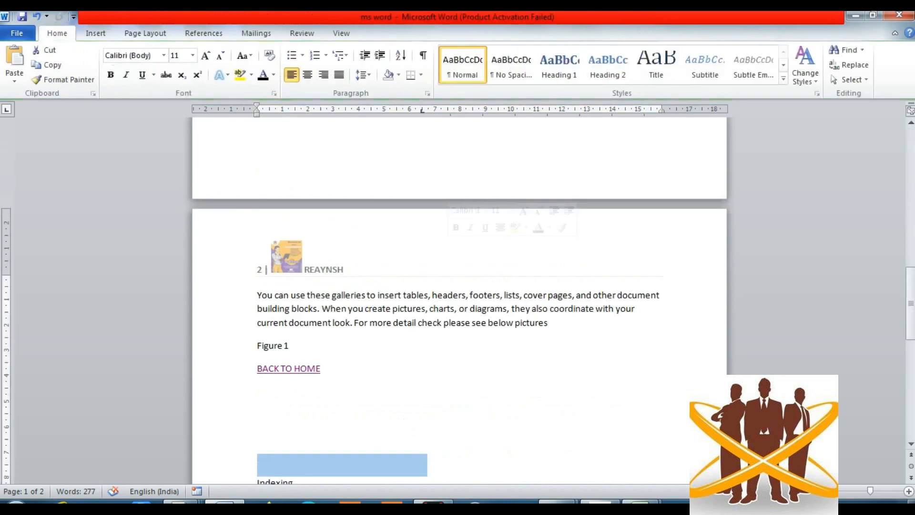
scroll(458, 295, "up", 6)
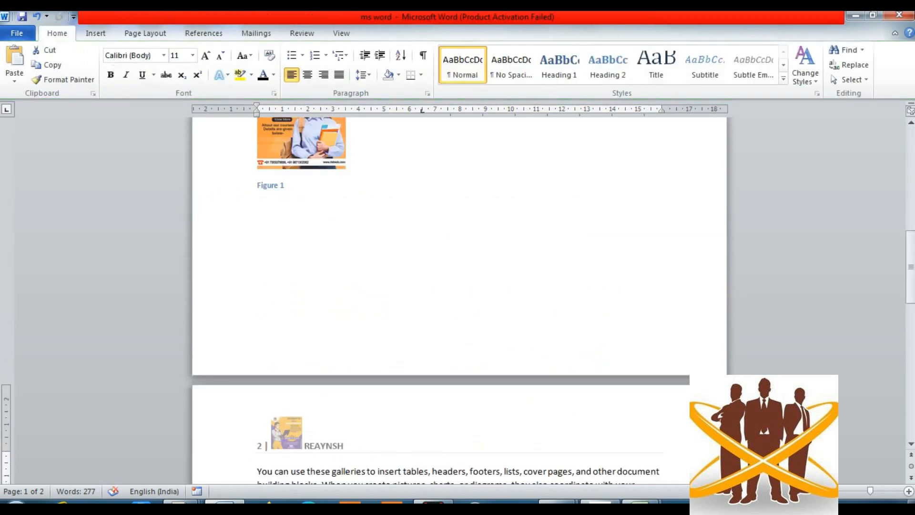
scroll(458, 295, "up", 18)
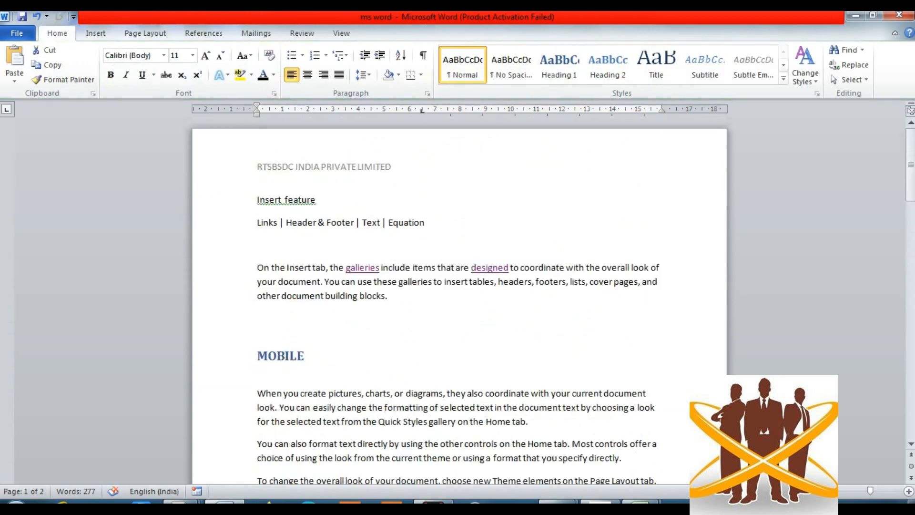
scroll(458, 295, "down", 2)
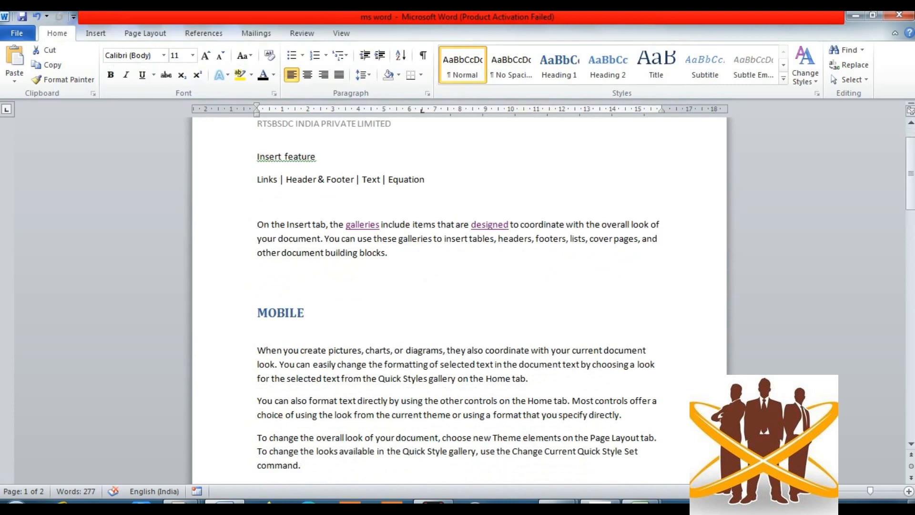
scroll(458, 295, "up", 2)
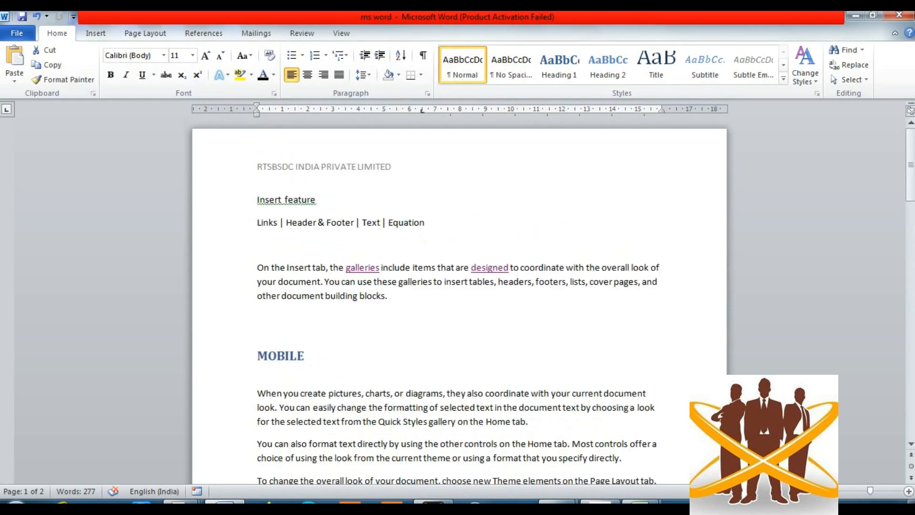
scroll(457, 295, "down", 20)
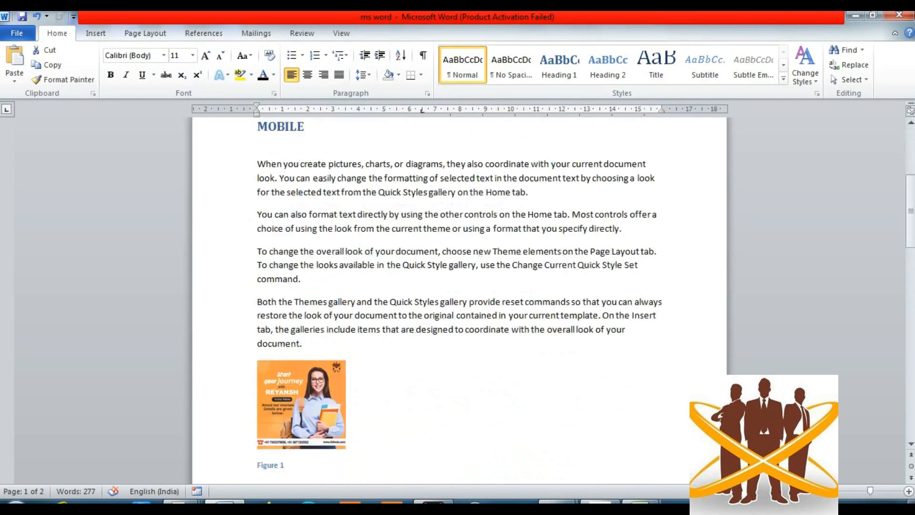
scroll(457, 295, "down", 1)
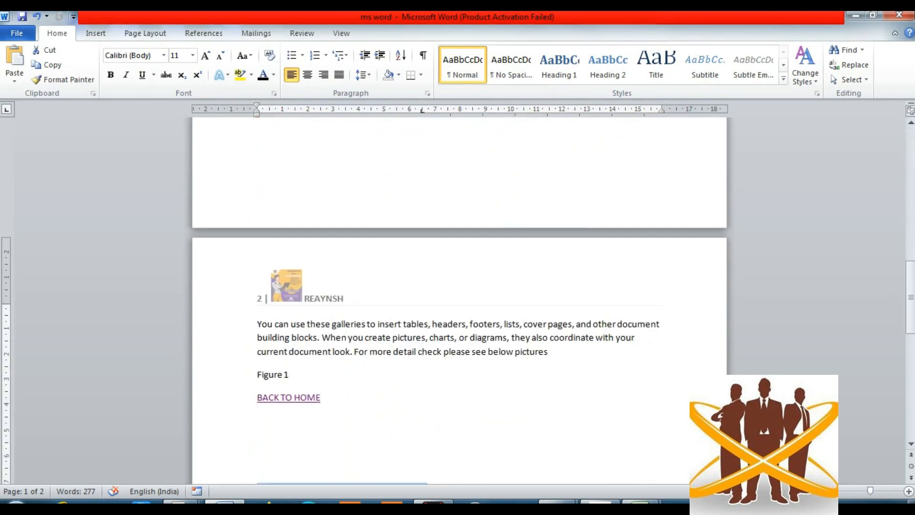
scroll(458, 296, "up", 20)
scroll(458, 296, "down", 1)
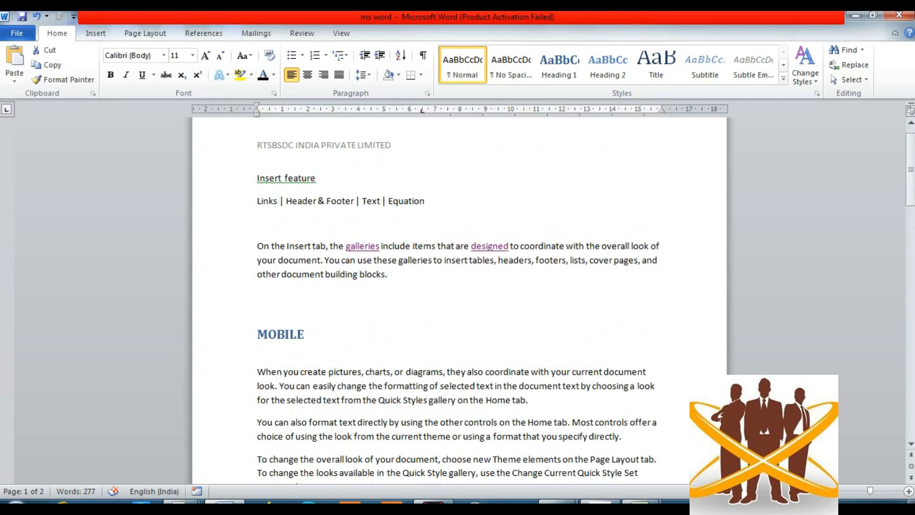
- Reopen the first-page header and place the caret in its text
double_click(257, 145)
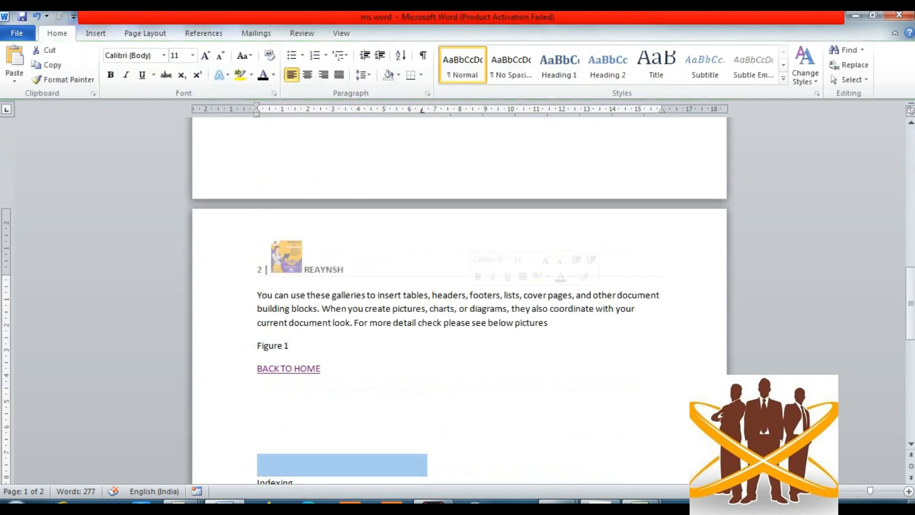
triple_click(400, 308)
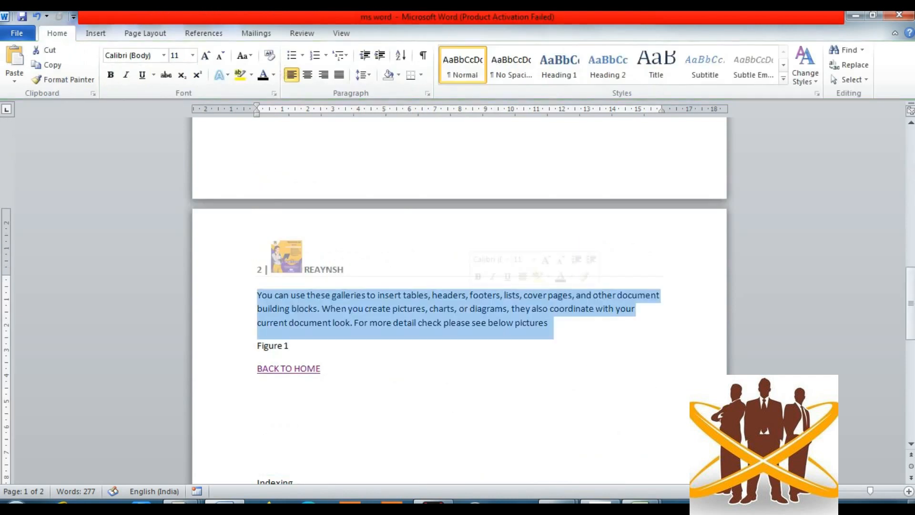
scroll(459, 300, "up", 15)
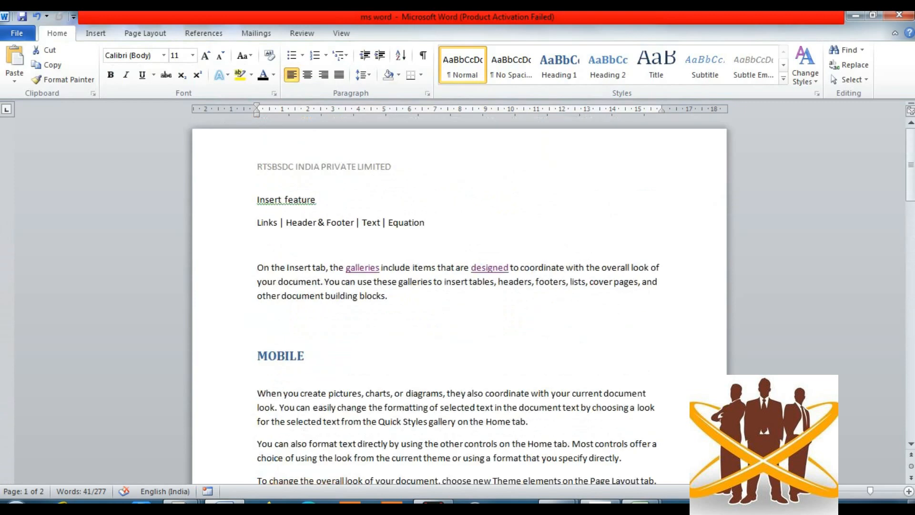
double_click(424, 166)
left_click(424, 166)
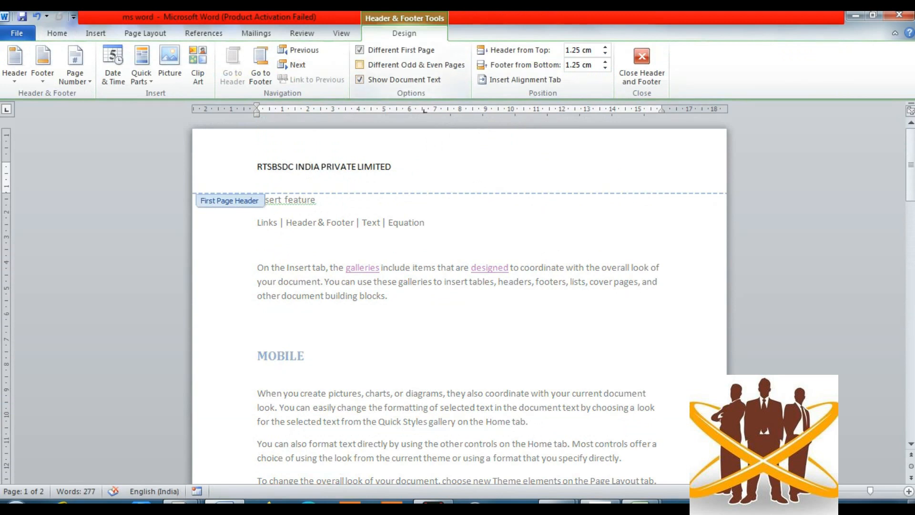
- Enable Different Odd & Even Pages and type a person's name in page 2's even-page header
left_click(360, 64)
scroll(459, 305, "down", 20)
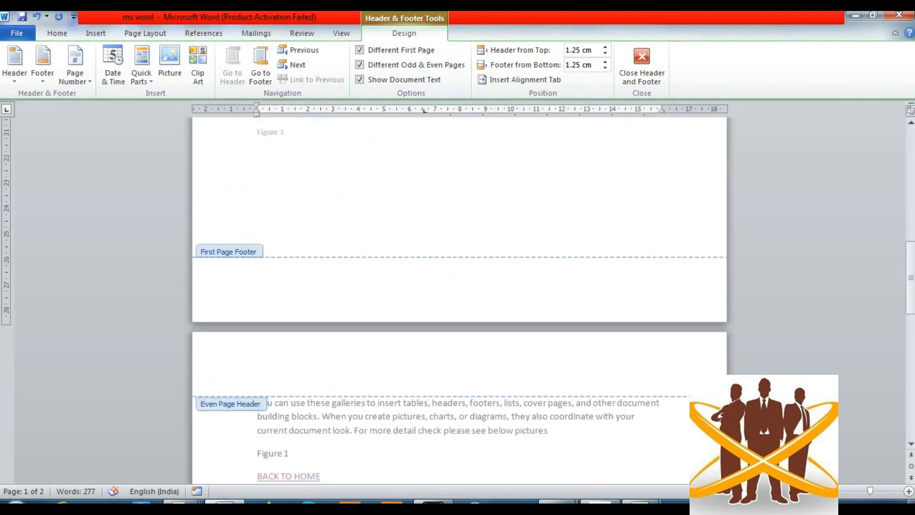
scroll(459, 305, "down", 3)
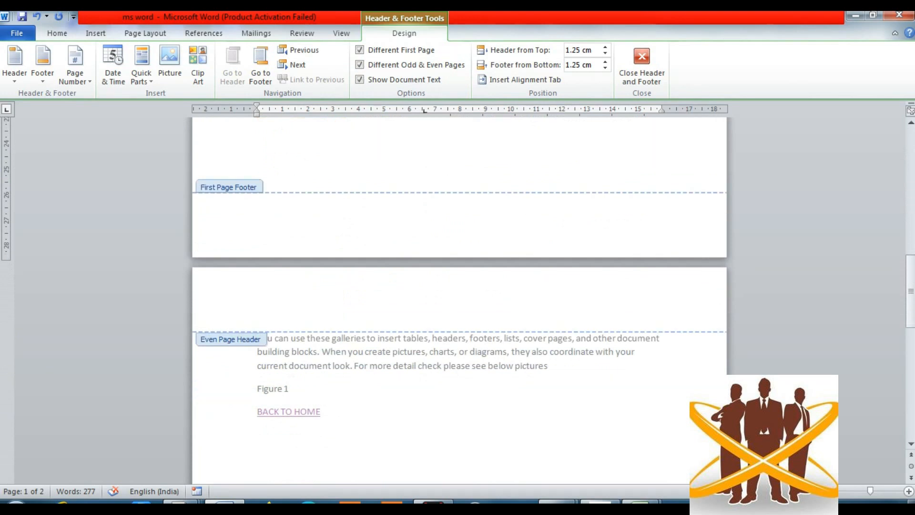
left_click(258, 305)
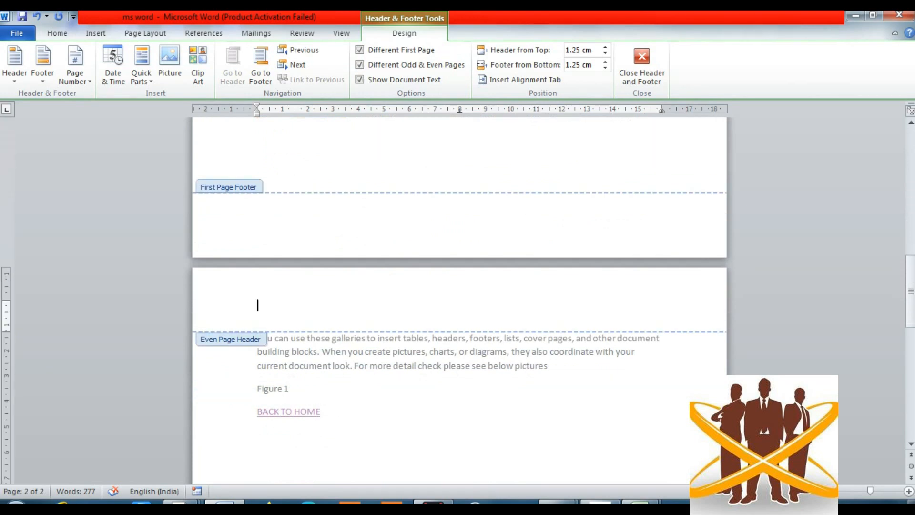
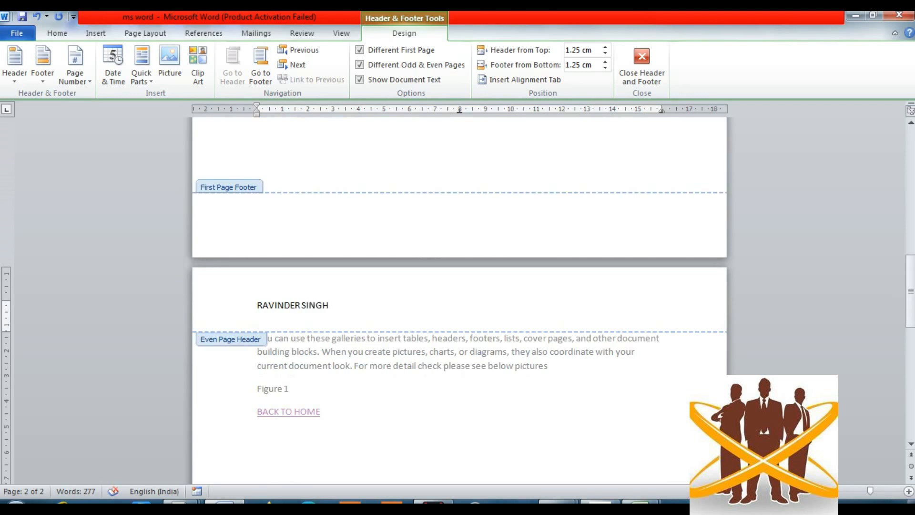
triple_click(421, 368)
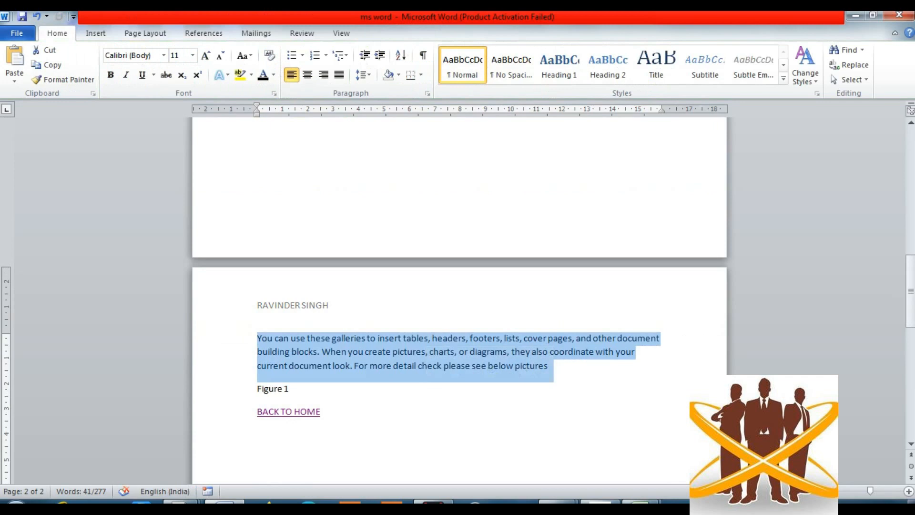
scroll(459, 300, "up", 15)
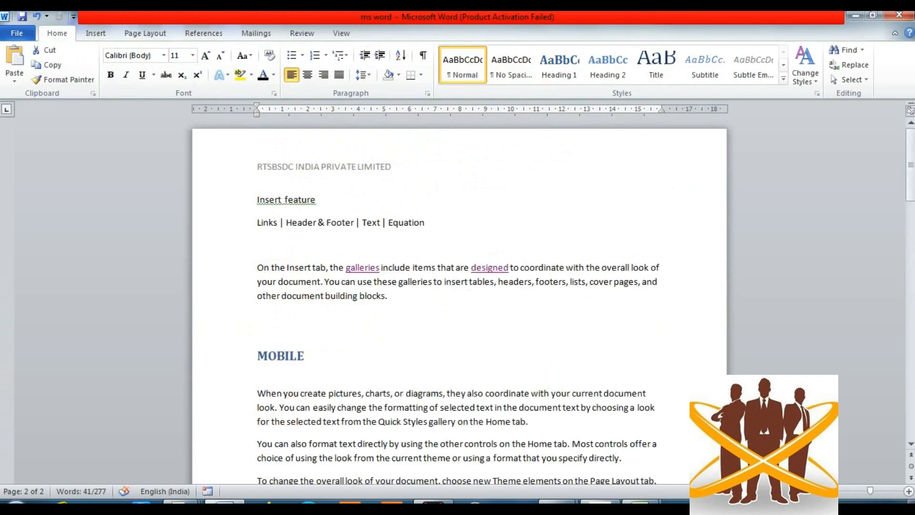
- Compare the page 2 even-page header, then return to the RTSBSDC first-page header
double_click(295, 167)
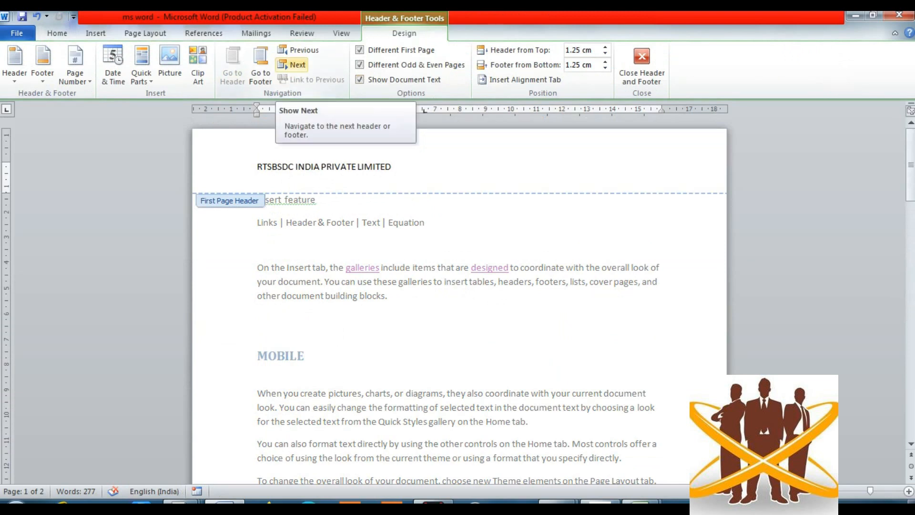
left_click(292, 64)
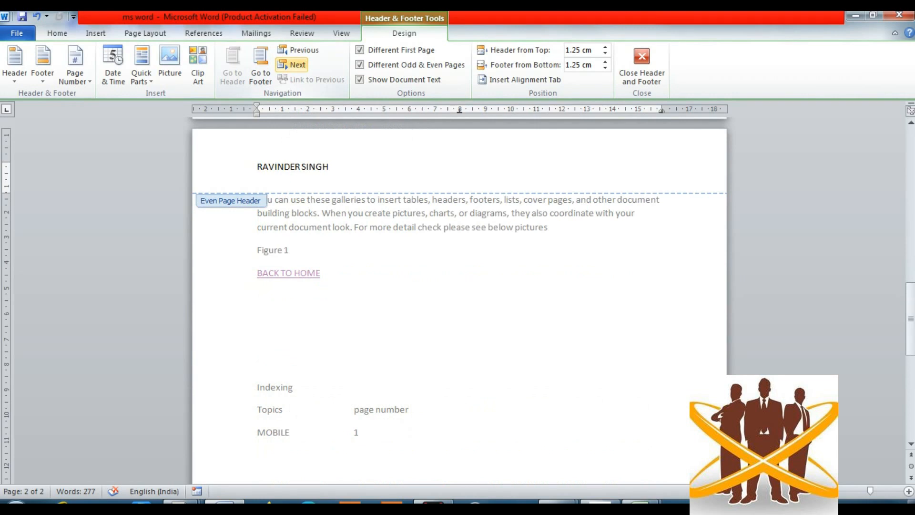
left_click(299, 50)
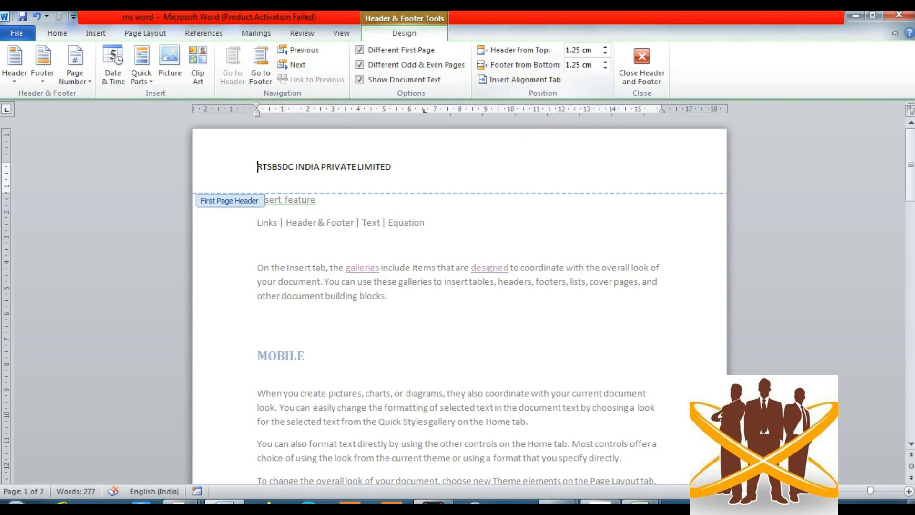
- Set the header's distance from the page top to 0.6 cm
left_click(605, 46)
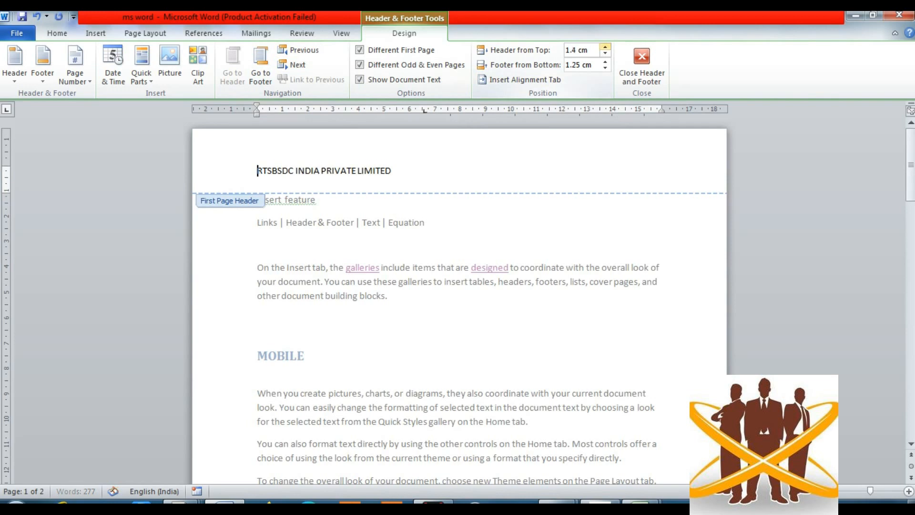
left_click(605, 53)
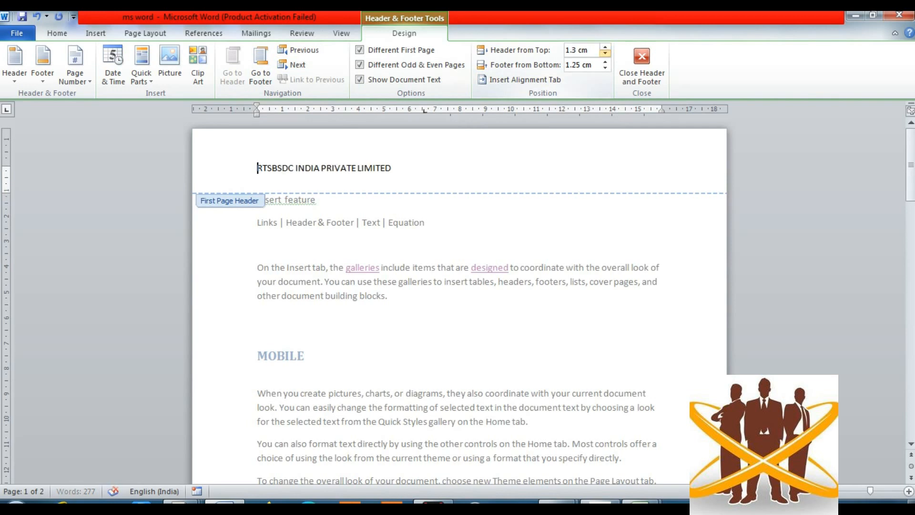
left_click(605, 53)
left_click(605, 53)
left_click(605, 53)
left_click(605, 53)
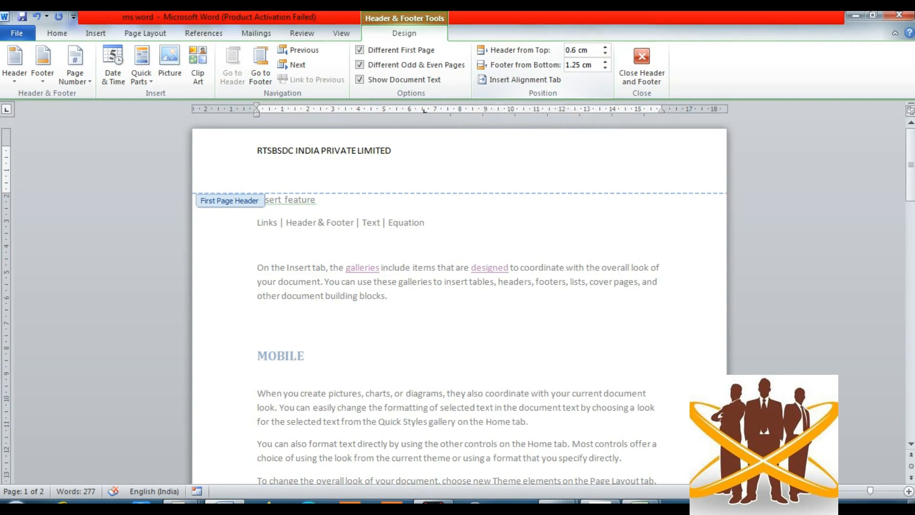
- Right-align the company name with a right alignment tab, then close header editing
left_click(519, 80)
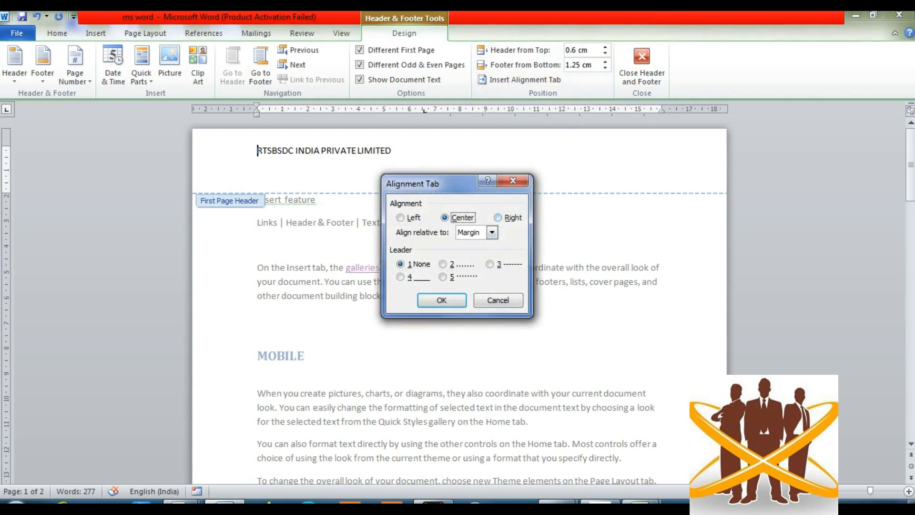
left_click(498, 218)
left_click(442, 300)
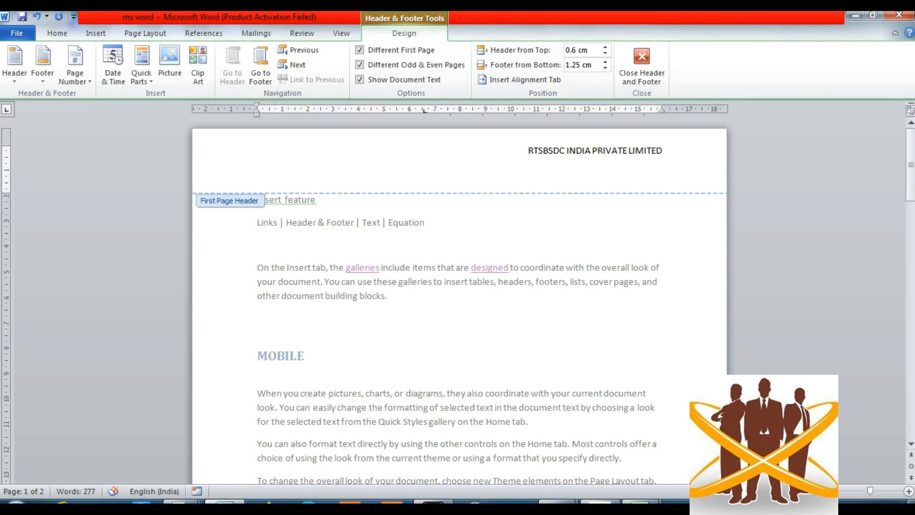
left_click(642, 66)
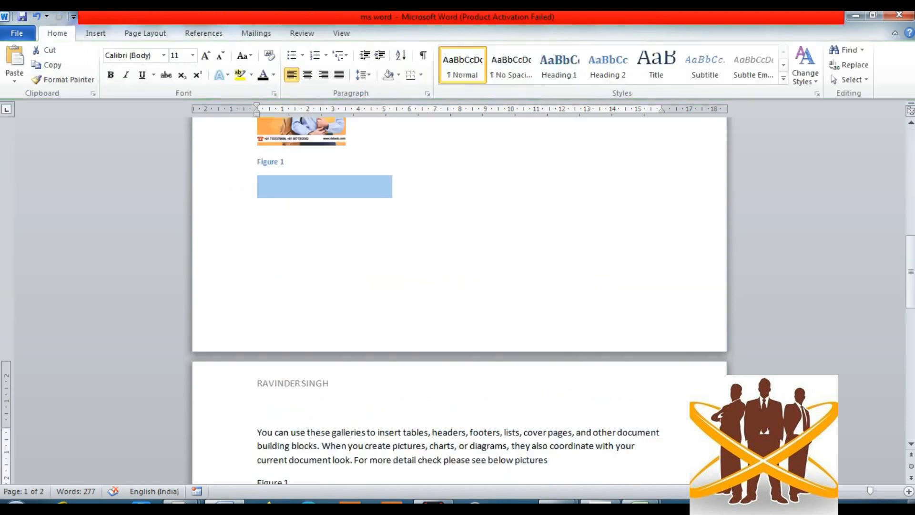
- Place the insertion point before the "You can also format text directly" paragraph
left_click(388, 181)
scroll(460, 267, "up", 10)
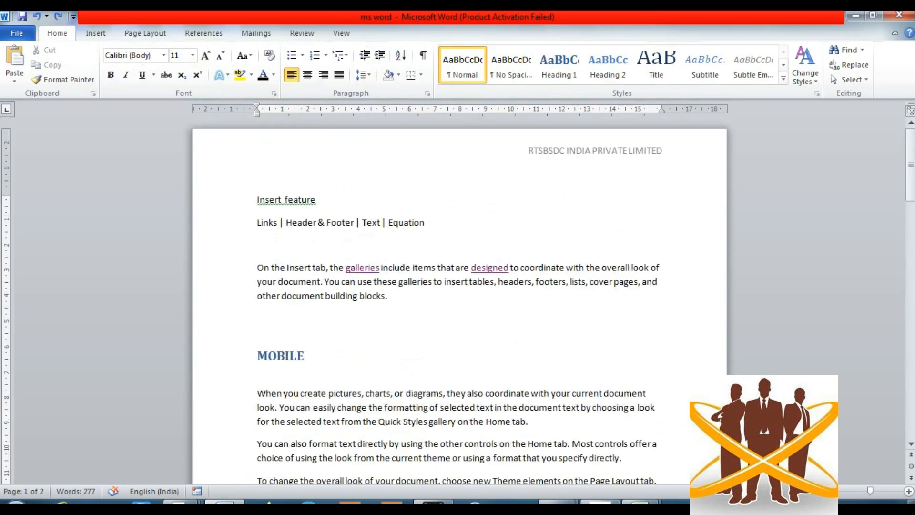
scroll(460, 300, "down", 1)
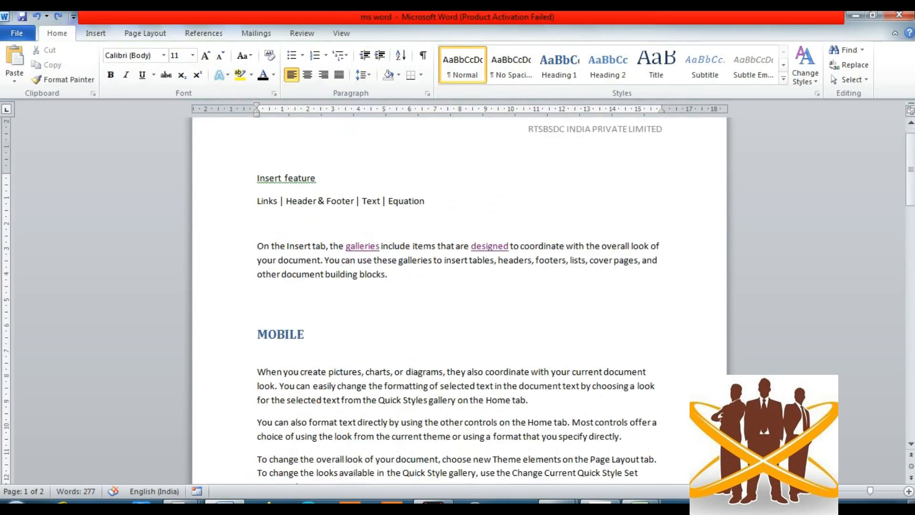
scroll(459, 301, "up", 1)
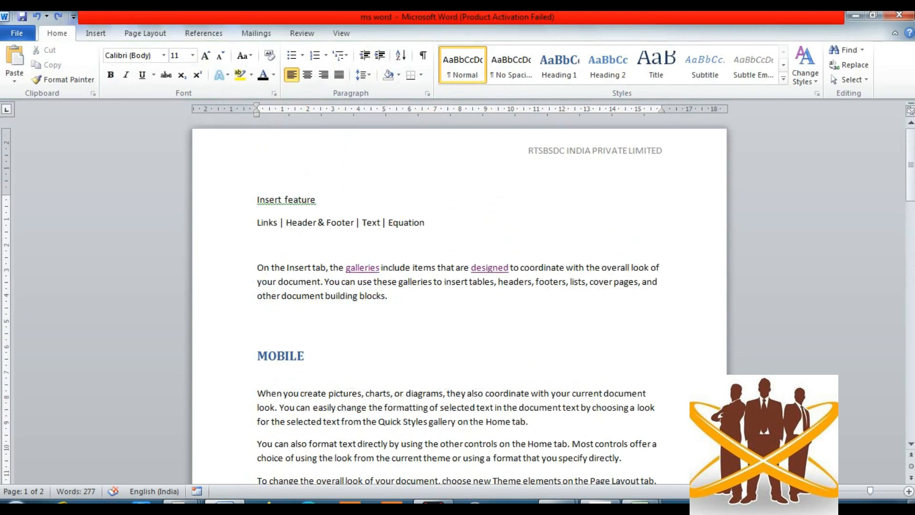
scroll(459, 300, "down", 1)
scroll(459, 300, "down", 5)
scroll(460, 300, "up", 6)
scroll(460, 300, "down", 1)
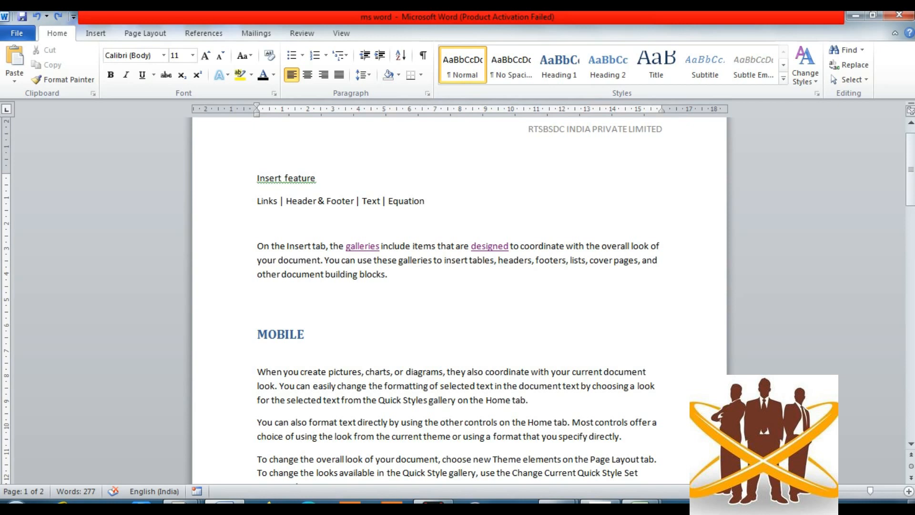
left_click(258, 335)
left_click(258, 372)
left_click(258, 401)
left_click(258, 423)
- Insert a page break so that paragraph starts on a new page
key("ctrl+Return")
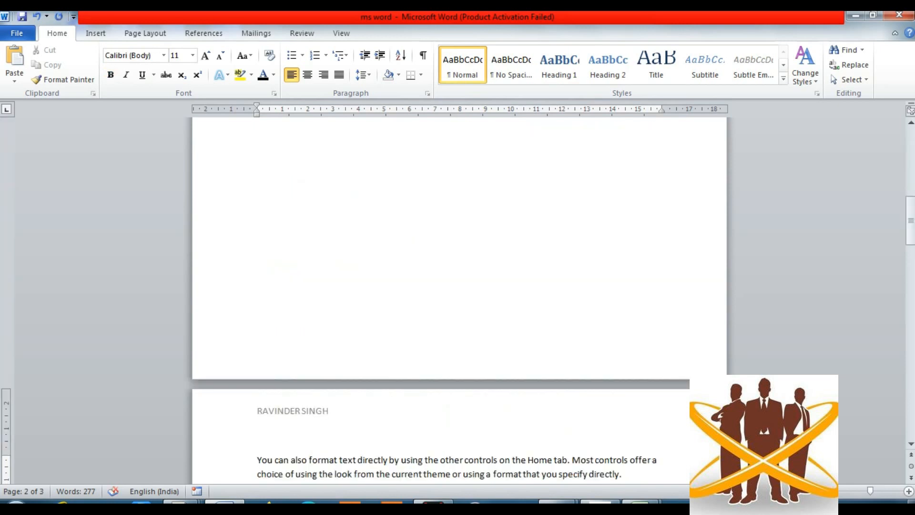
key("BackSpace")
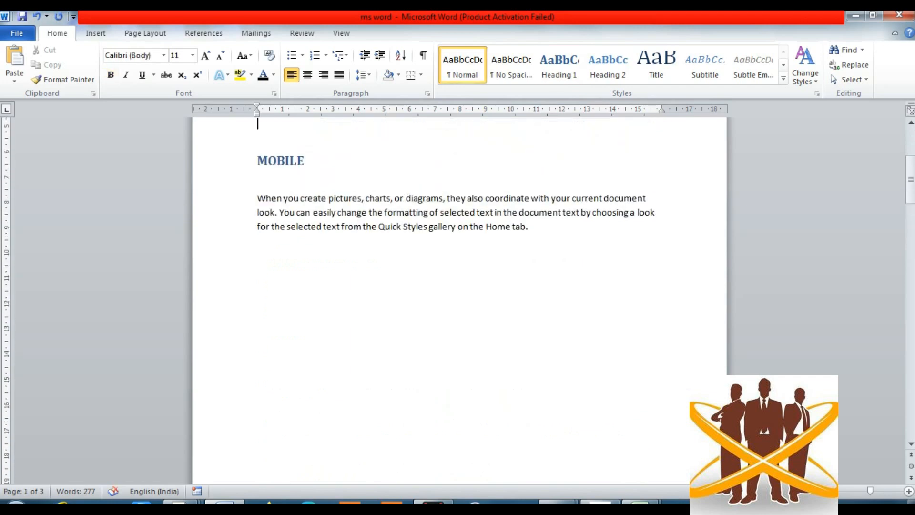
key("Up")
key("Up")
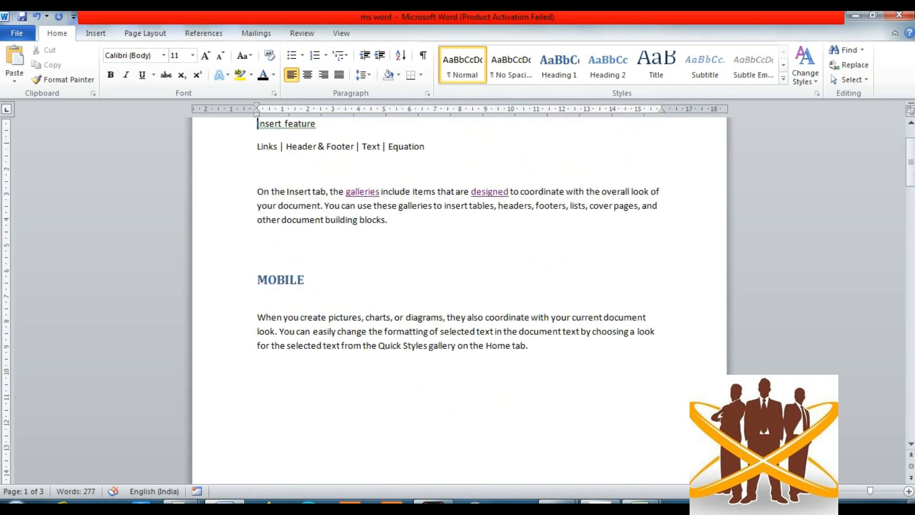
key("Down")
key("Down")
key("Down")
key("Down")
key("Down")
key("Down")
key("Down")
key("Down")
key("Down")
key("Down")
key("Down")
key("Down")
key("Down")
key("Down")
key("Down")
key("Down")
key("Up")
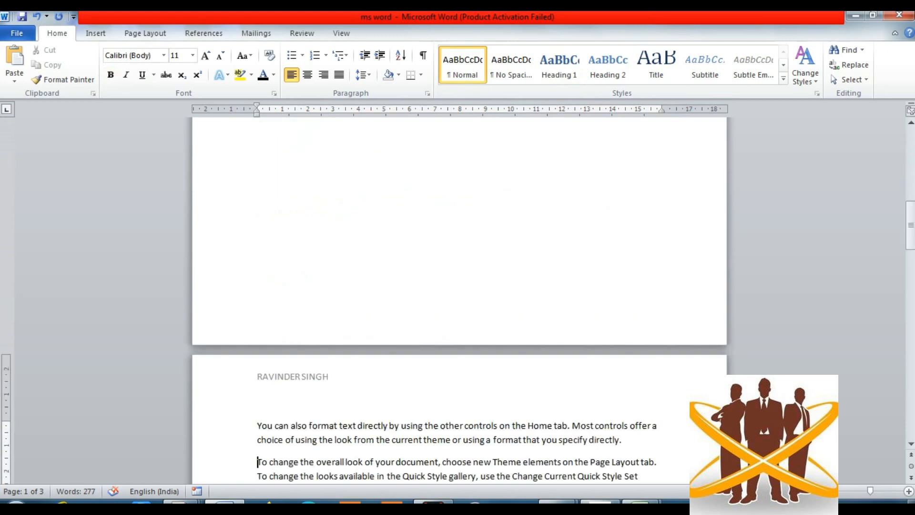
key("Up")
key("Up")
key("Up")
key("Up")
key("Up")
key("Up")
key("Up")
key("Up")
key("Up")
key("Up")
key("Up")
key("Up")
key("Up")
key("Up")
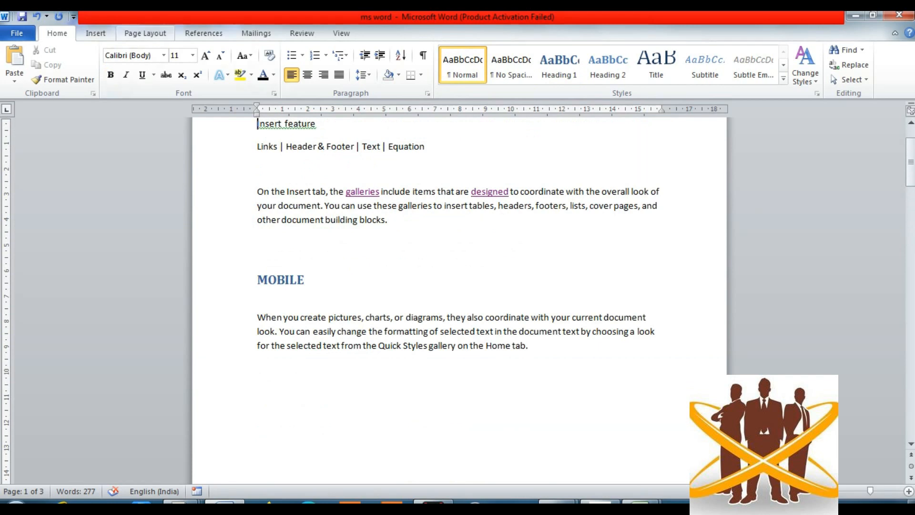
left_click(96, 33)
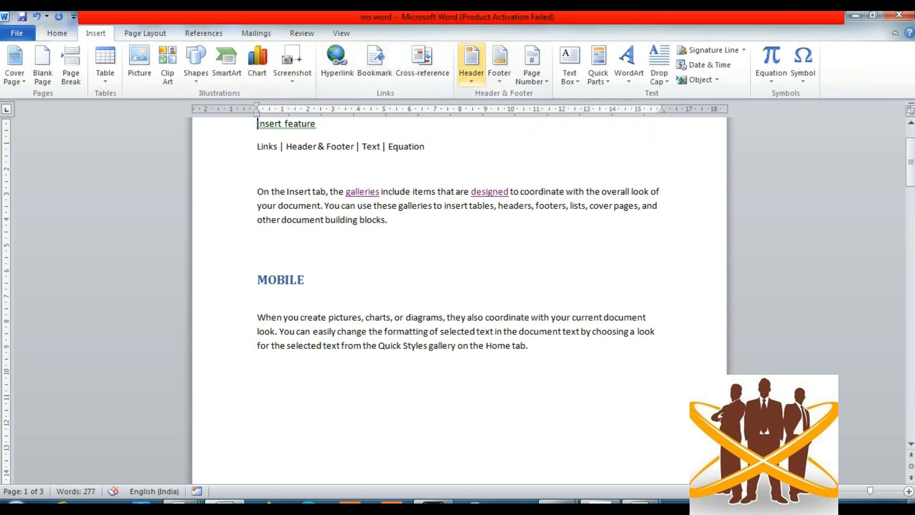
- Add the Blank built-in header with its [Type text] placeholder and close header editing
left_click(472, 59)
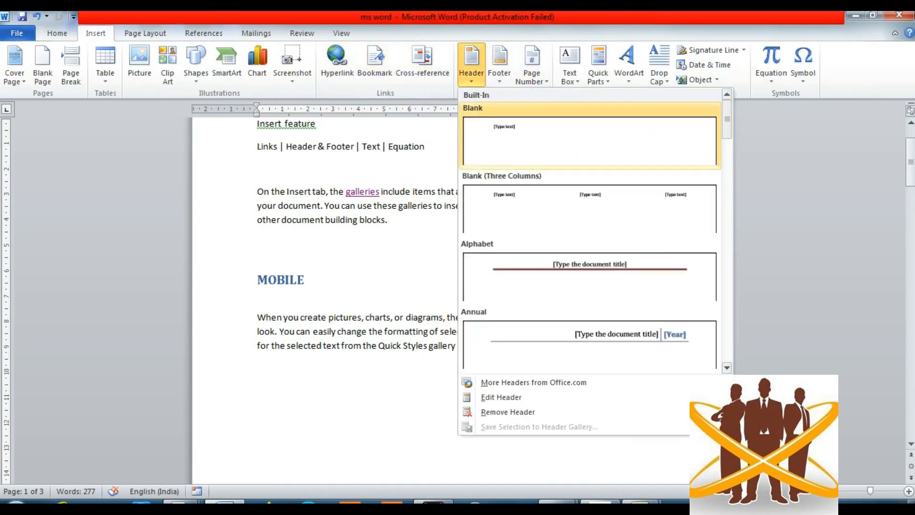
left_click(590, 141)
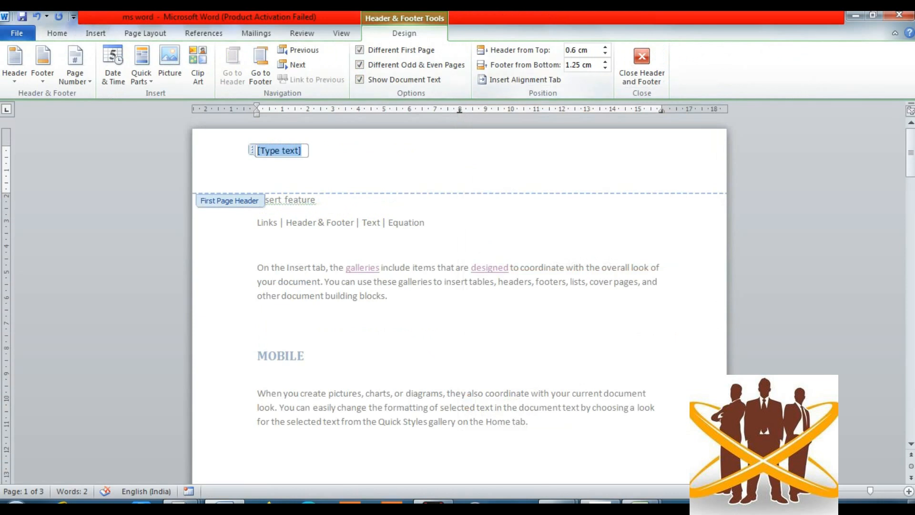
left_click(642, 64)
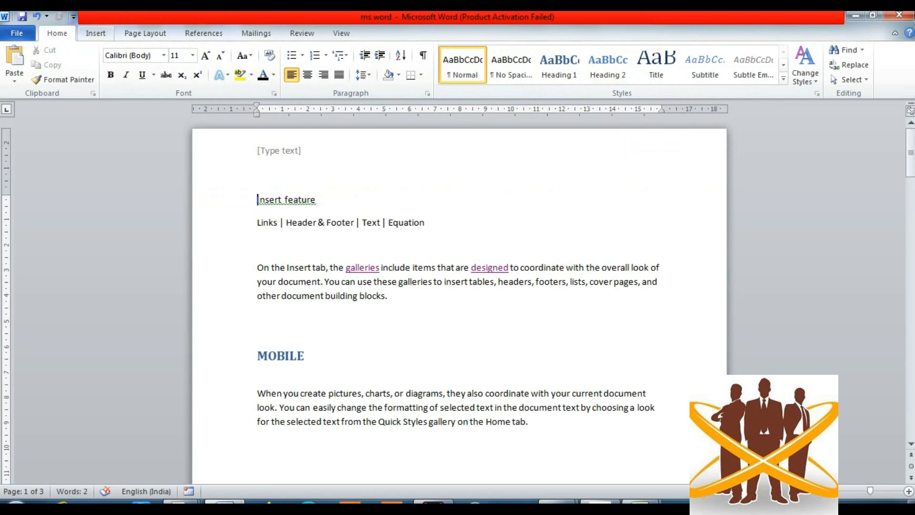
left_click(96, 33)
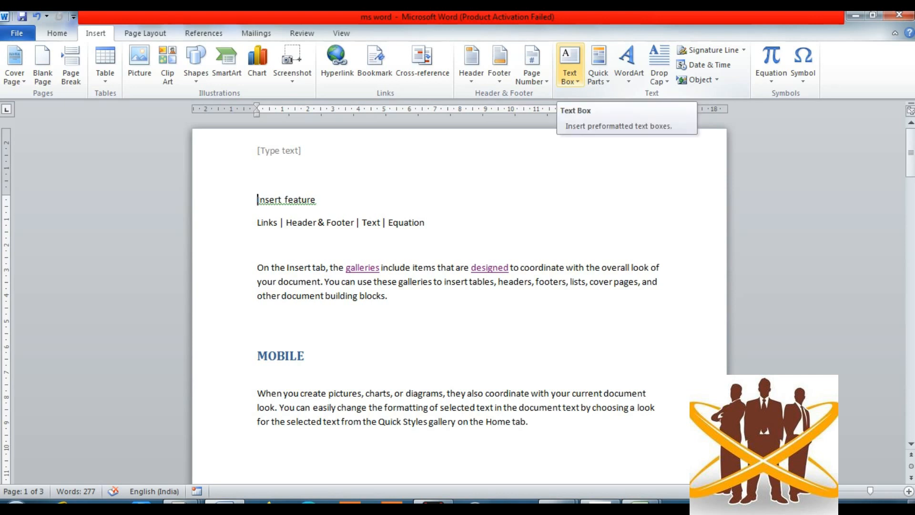
- Insert the blue Annual Sidebar text box down page 1's left side
left_click(569, 76)
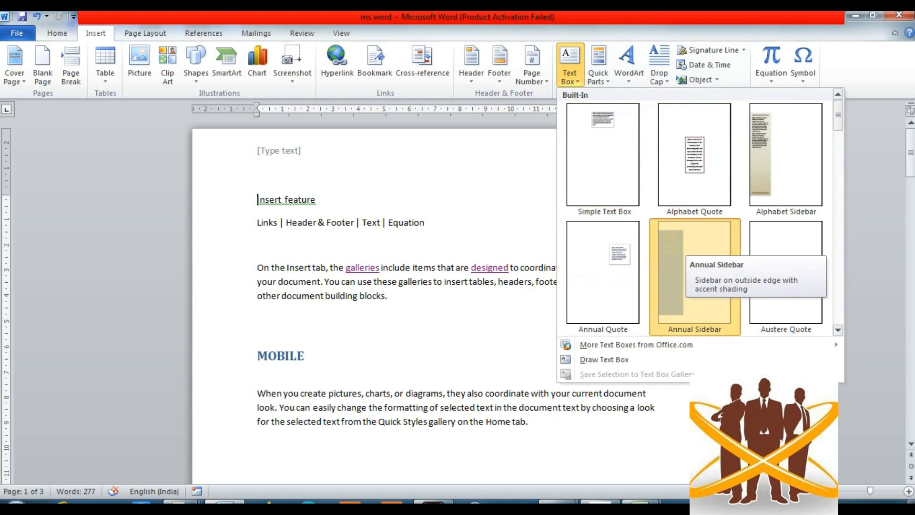
left_click(694, 267)
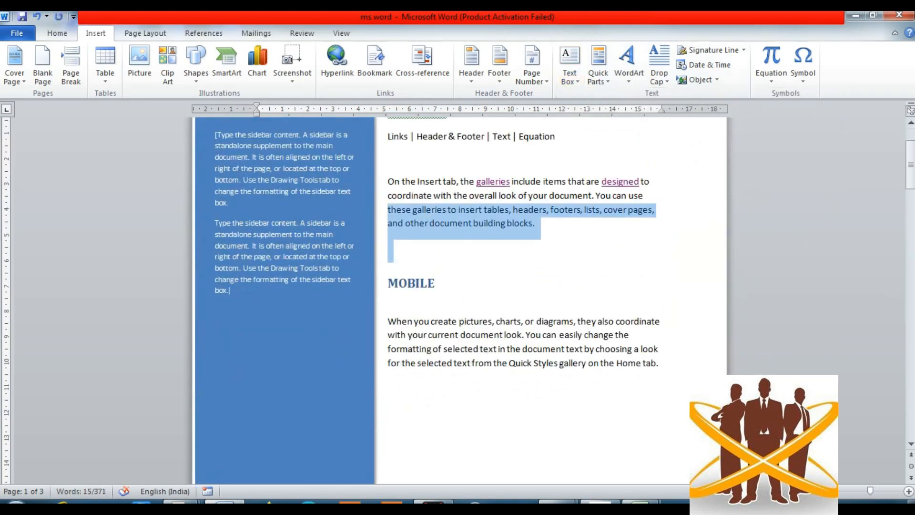
left_click(570, 64)
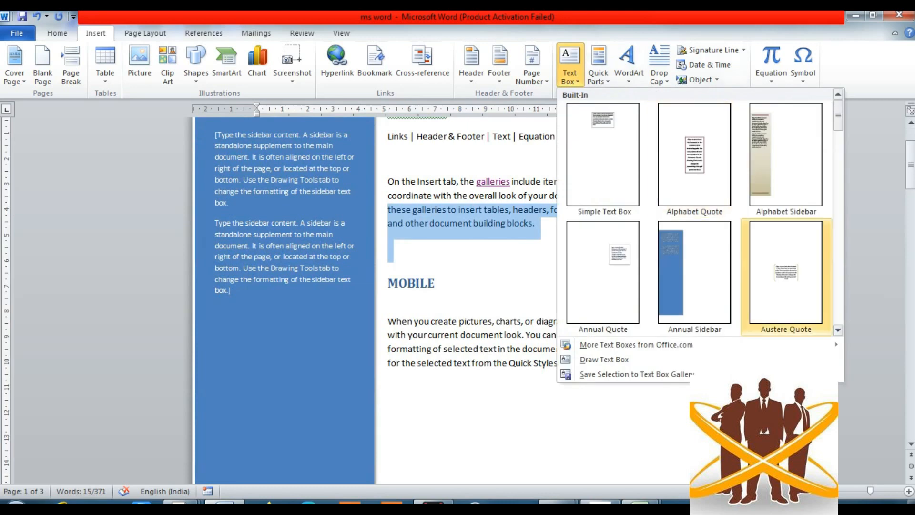
- Insert an orange Decorative Quote text box beside the MOBILE paragraph
scroll(696, 212, "down", 6)
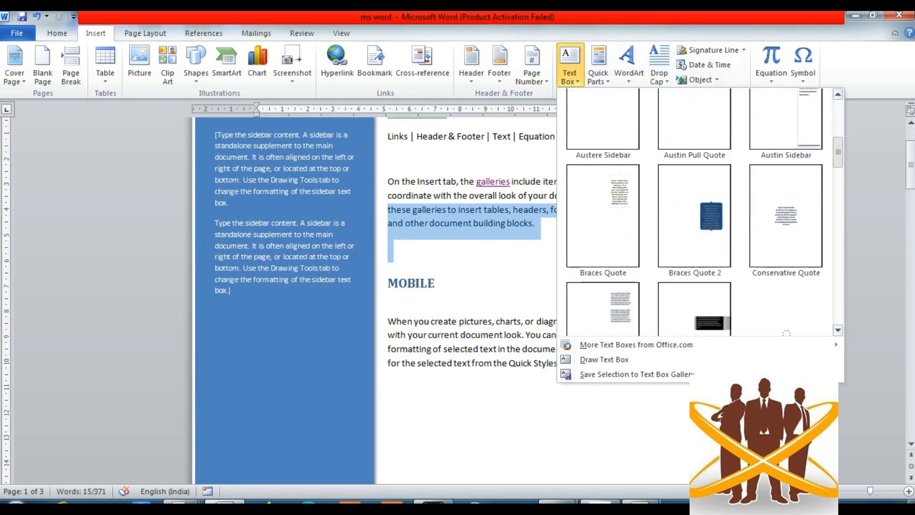
scroll(696, 212, "down", 3)
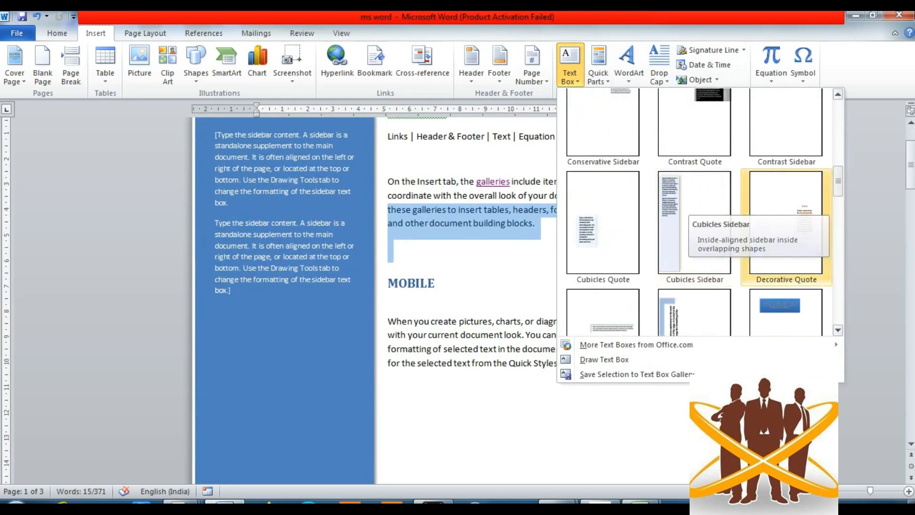
left_click(786, 224)
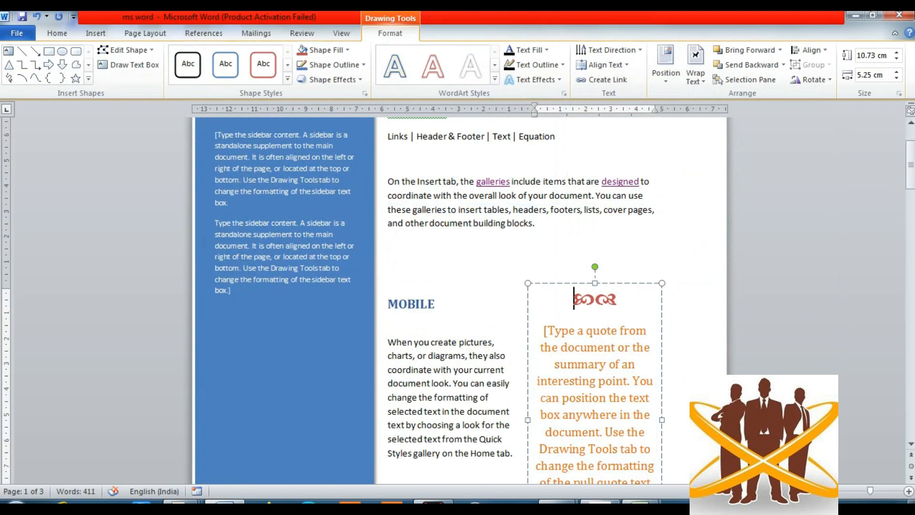
left_click(388, 246)
scroll(461, 300, "up", 1)
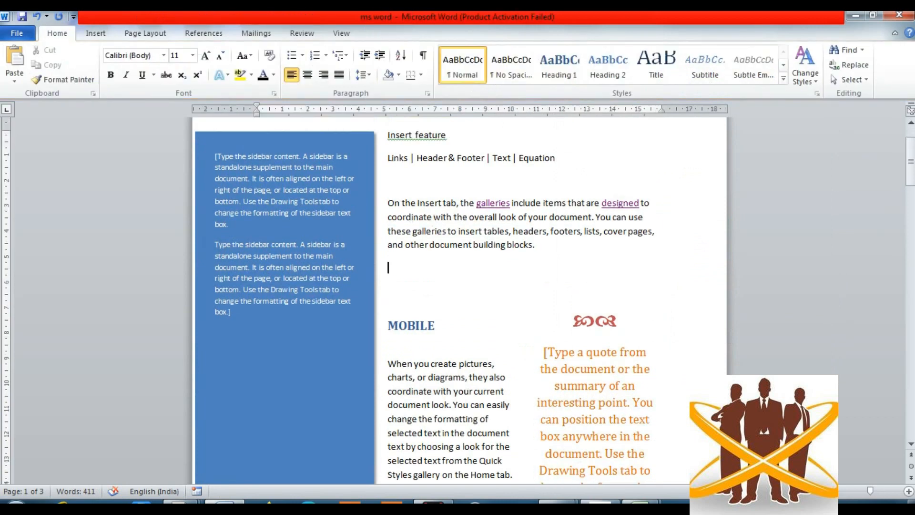
scroll(591, 276, "down", 6)
scroll(591, 276, "up", 5)
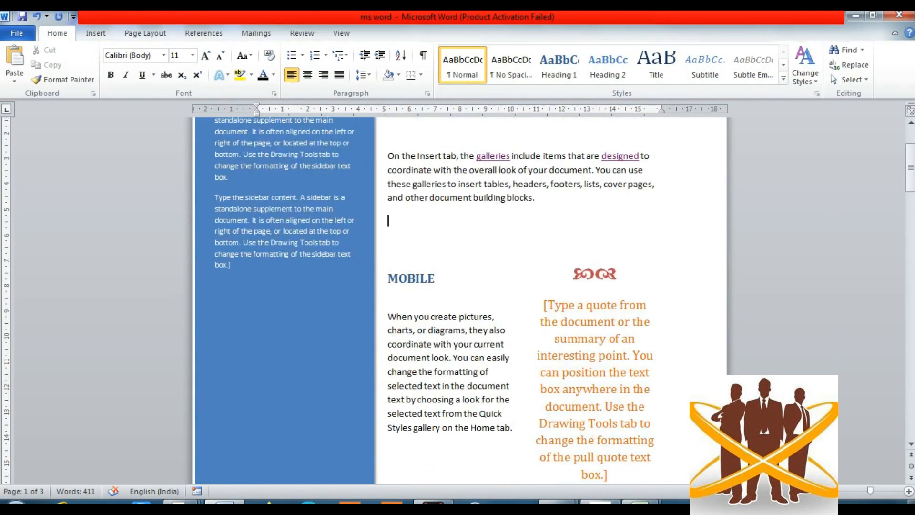
scroll(591, 277, "down", 1)
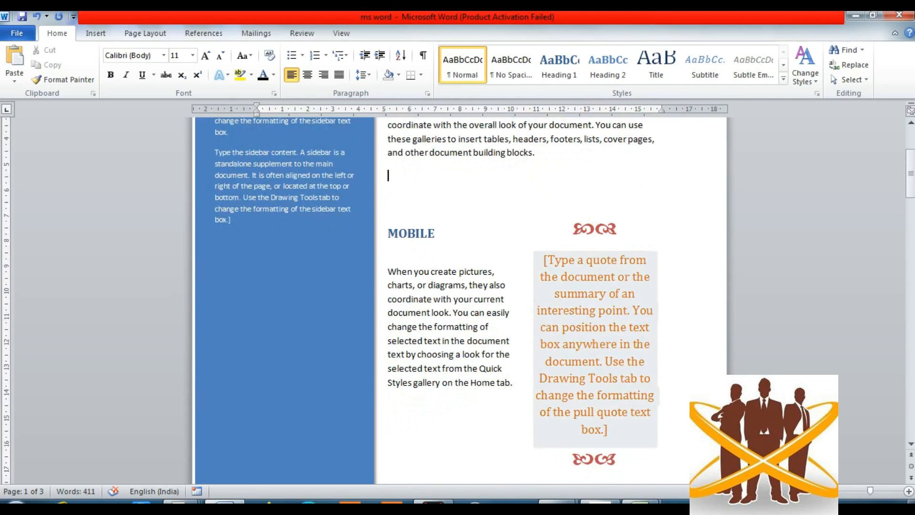
- Drag the Decorative Quote box closer to the right margin
left_click(592, 277)
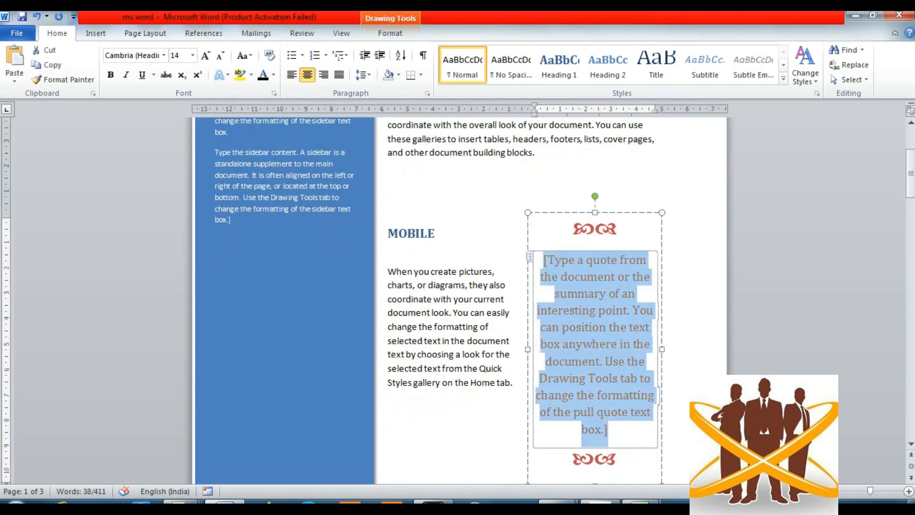
left_click_drag(528, 286, 558, 290)
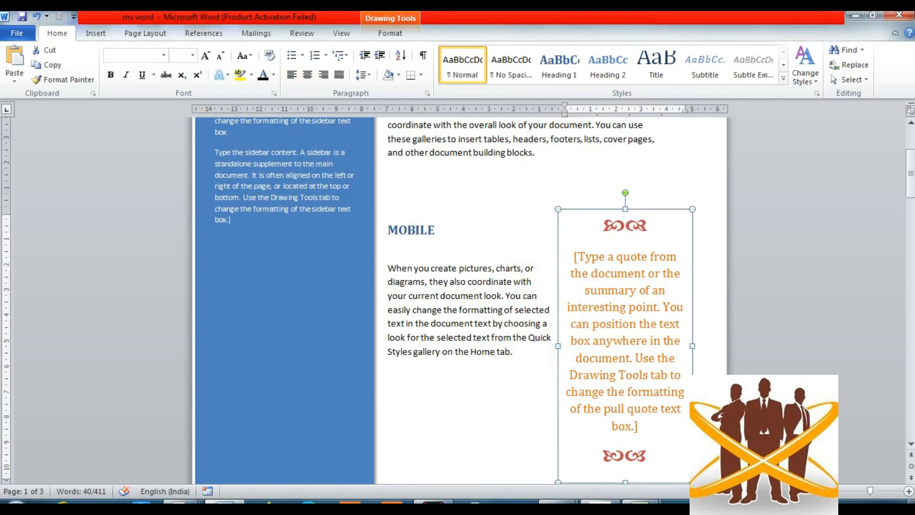
left_click(284, 187)
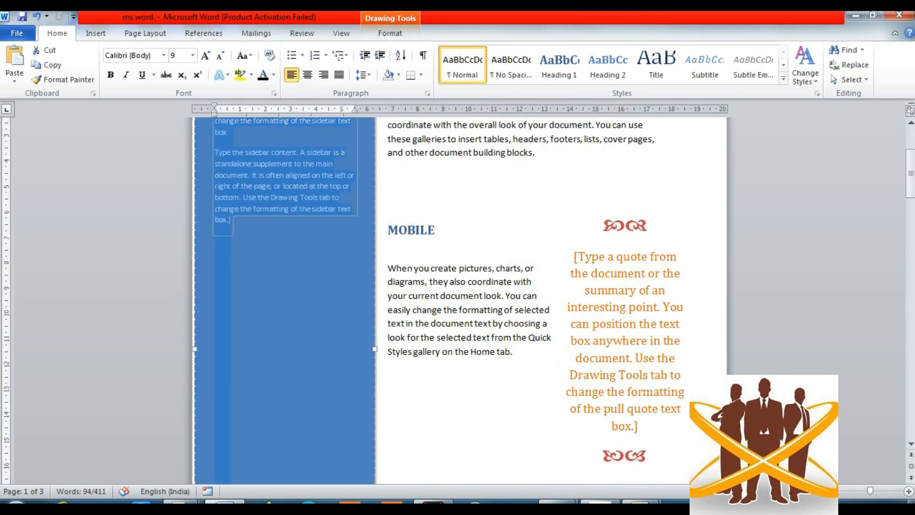
left_click(437, 229)
scroll(437, 230, "up", 4)
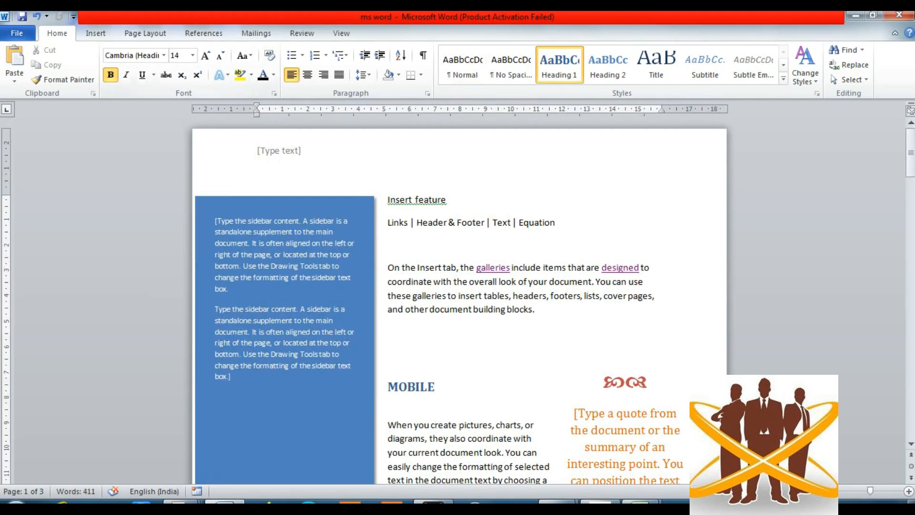
left_click(95, 33)
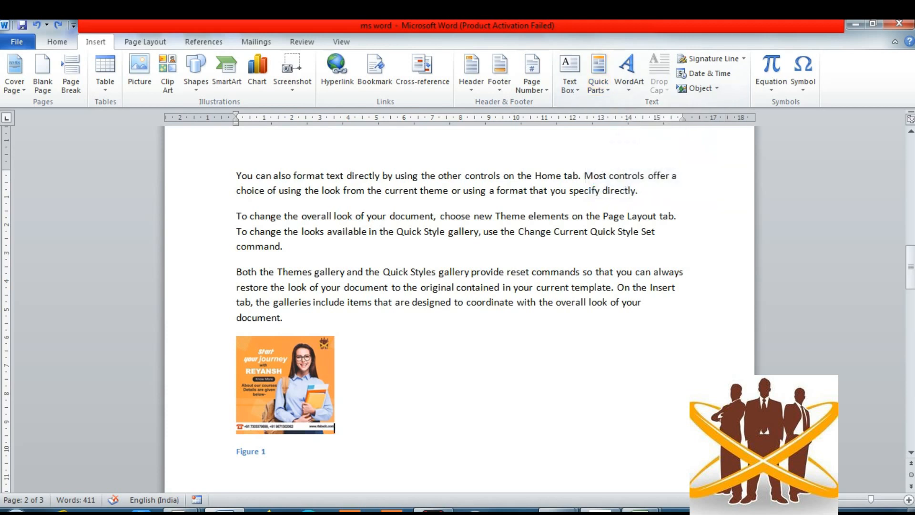
- Add blank lines below the Figure 1 caption
left_click(266, 451)
key("Return")
key("Return")
key("Return")
key("Return")
key("Return")
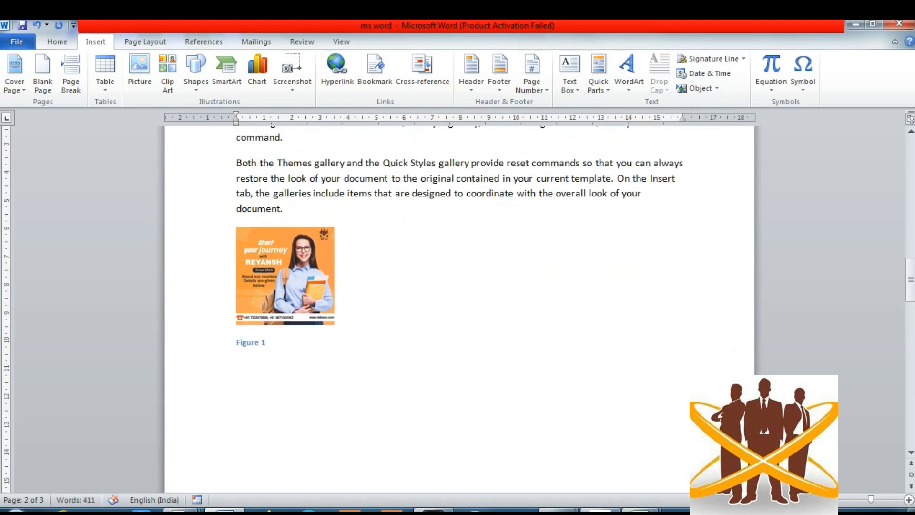
left_click(599, 85)
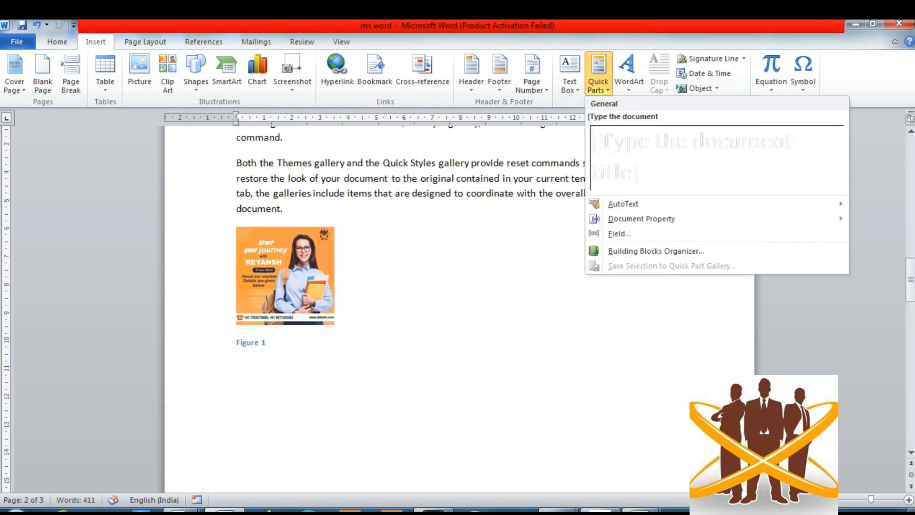
mouse_move(624, 204)
key("Escape")
key("BackSpace")
key("BackSpace")
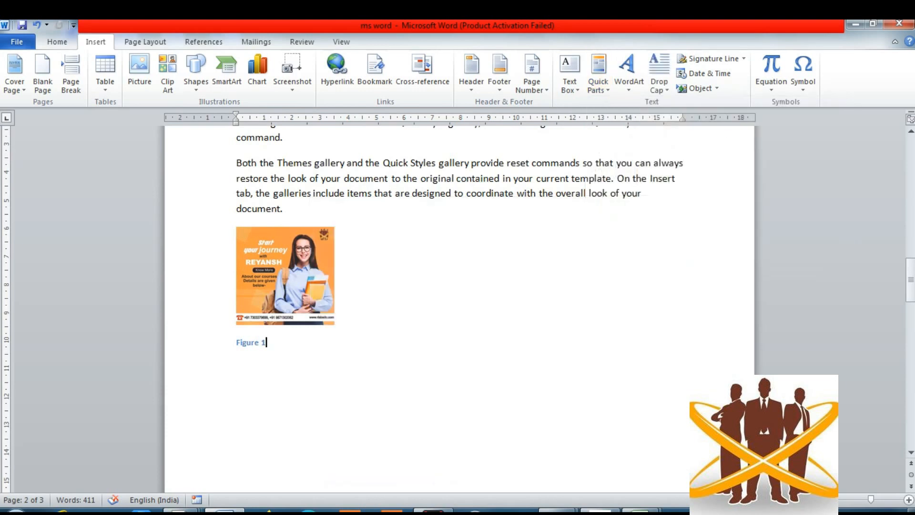
key("Left")
- Select the 'Both the Themes gallery' paragraph and bring up the AutoText gallery listing d, dell and RAVI
left_click(243, 163)
key("Left")
key("shift+Down")
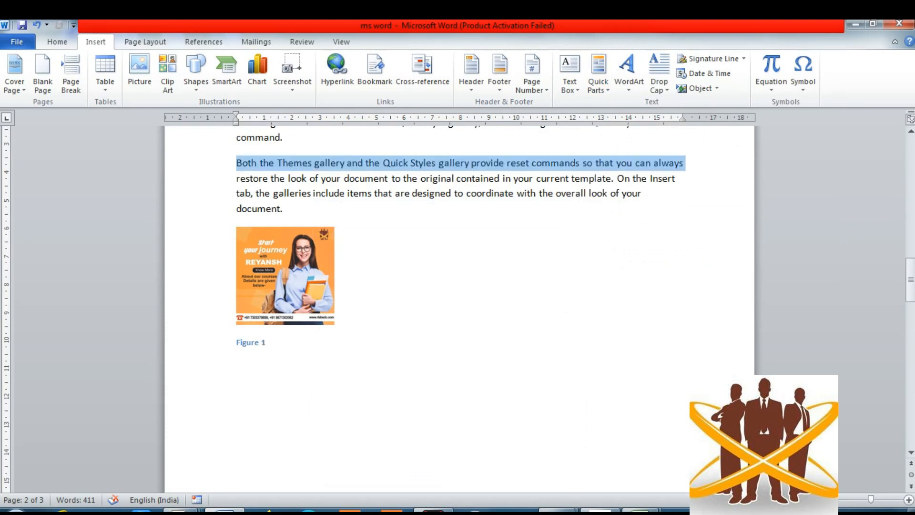
key("shift+Down")
key("shift+Down")
key("shift+Down")
key("ctrl+c")
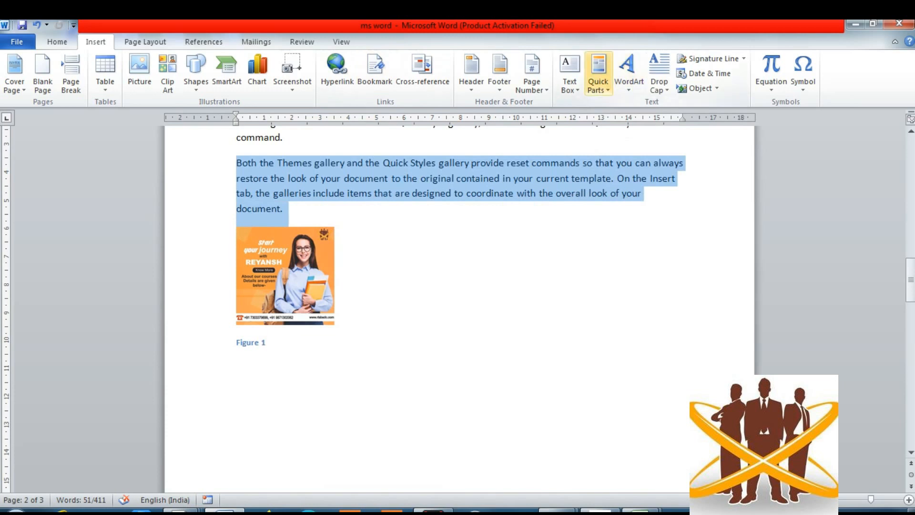
left_click(598, 79)
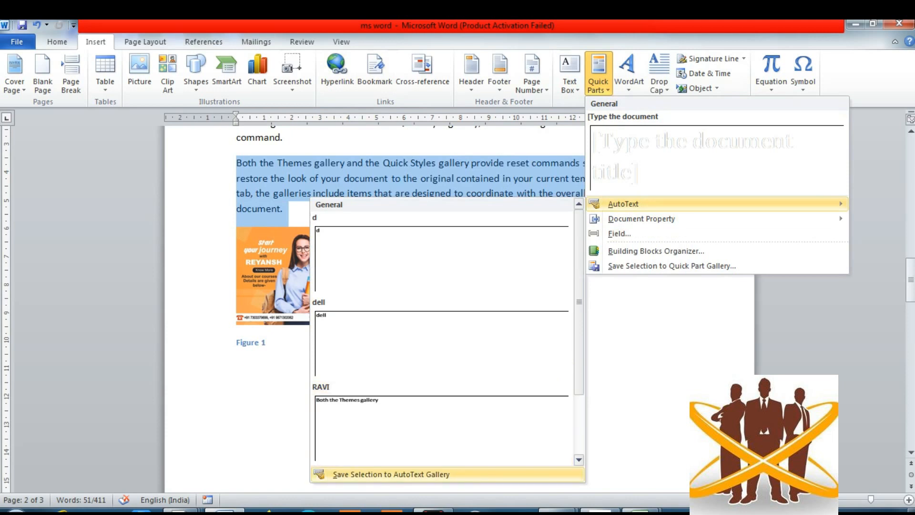
- Save the selected paragraph as AutoText entry 'TOPICS' with a short greeting as its description
left_click(391, 474)
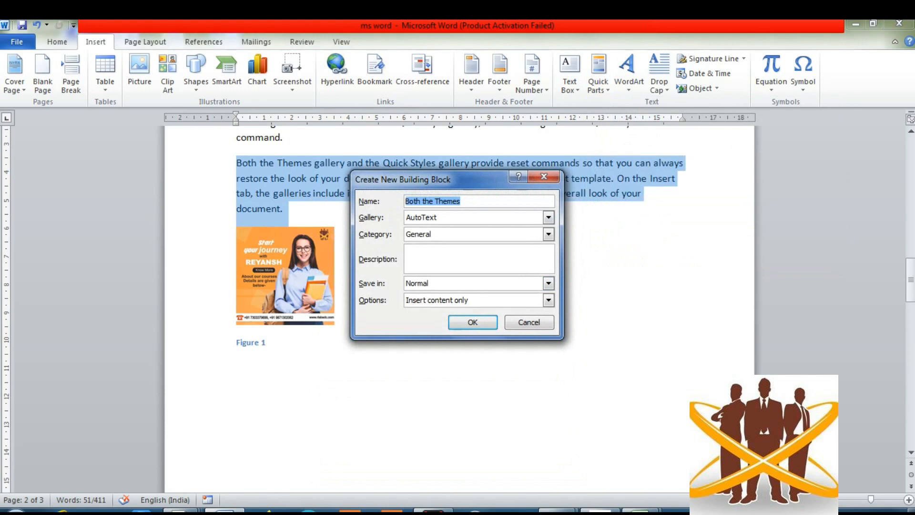
type("TOPICS")
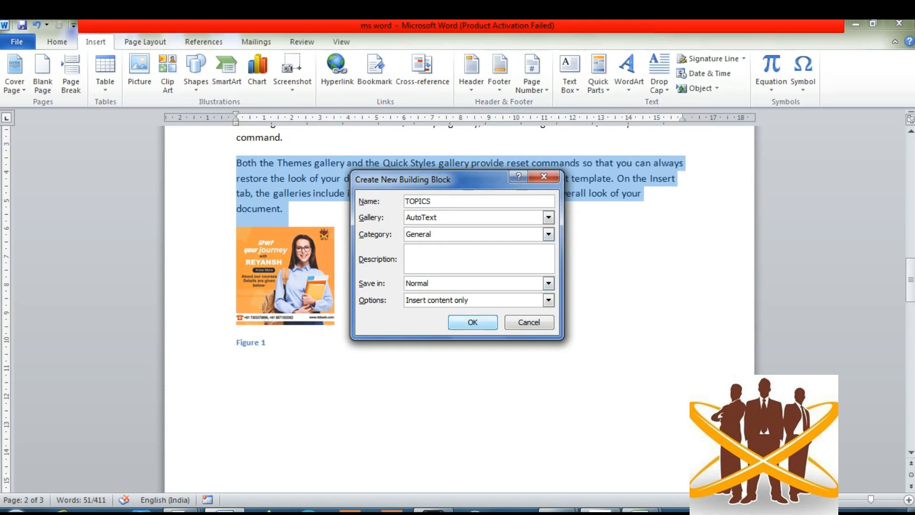
left_click(407, 250)
type("HI THIS IS REYAN")
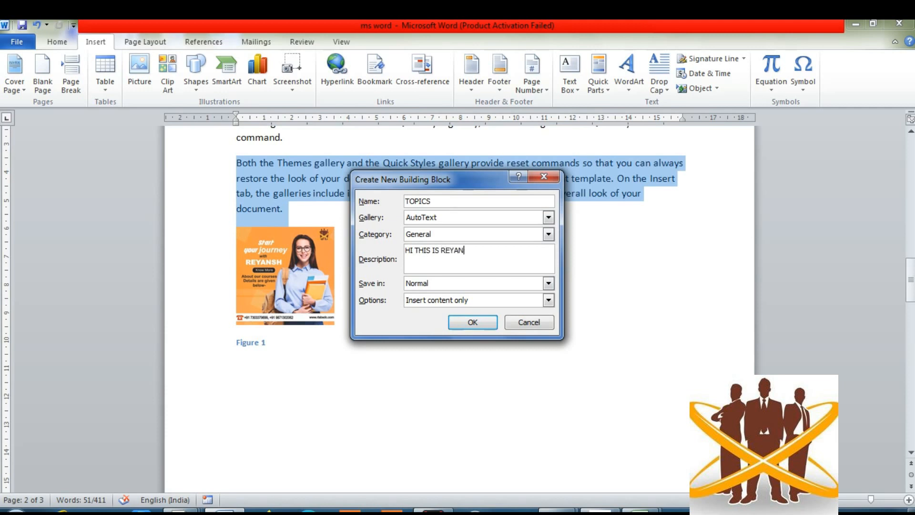
type("SH")
key("Return")
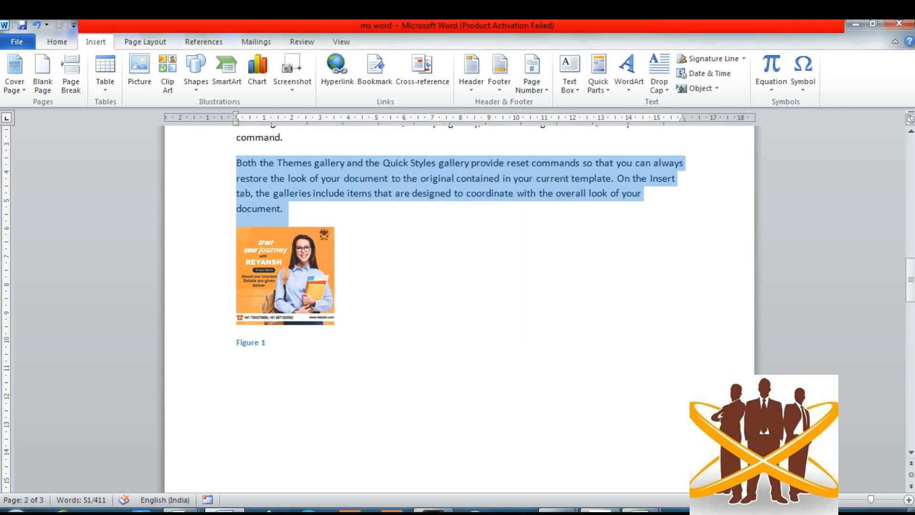
- Insert the RAVI AutoText entry below Figure 1, then delete the inserted line
left_click(237, 389)
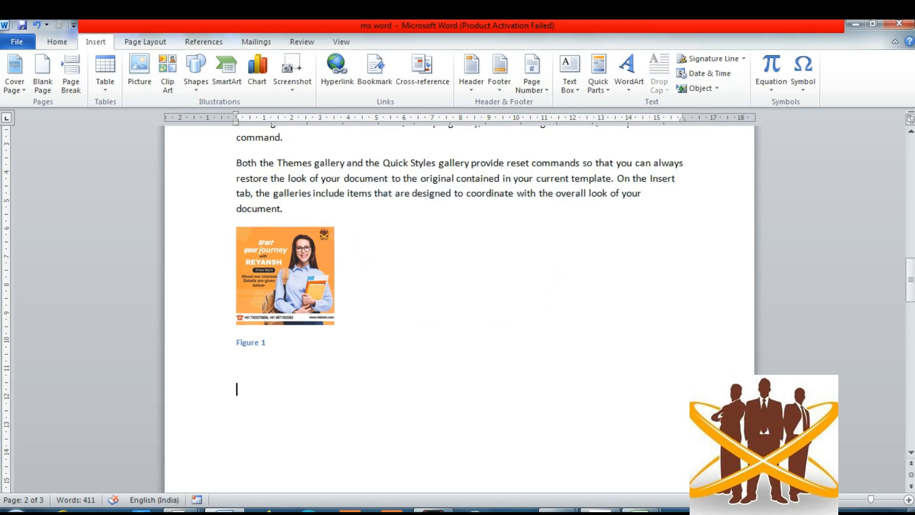
left_click(598, 76)
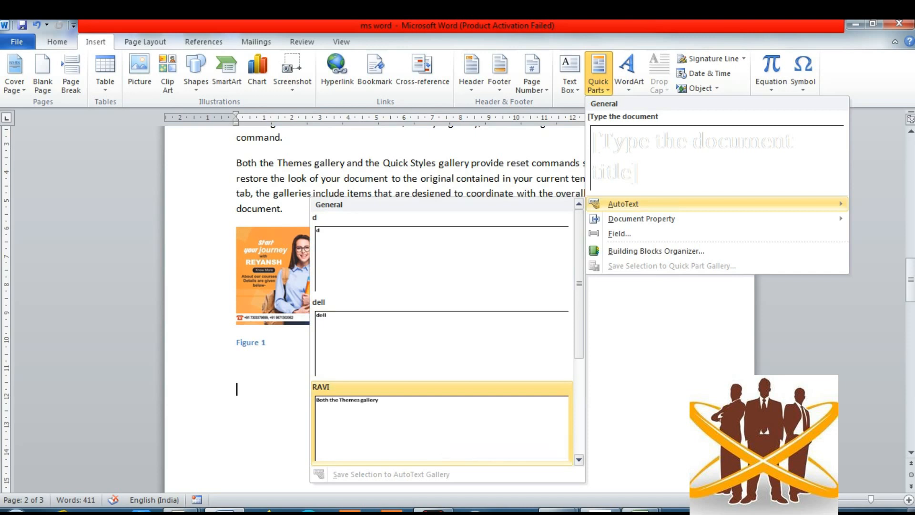
left_click(441, 422)
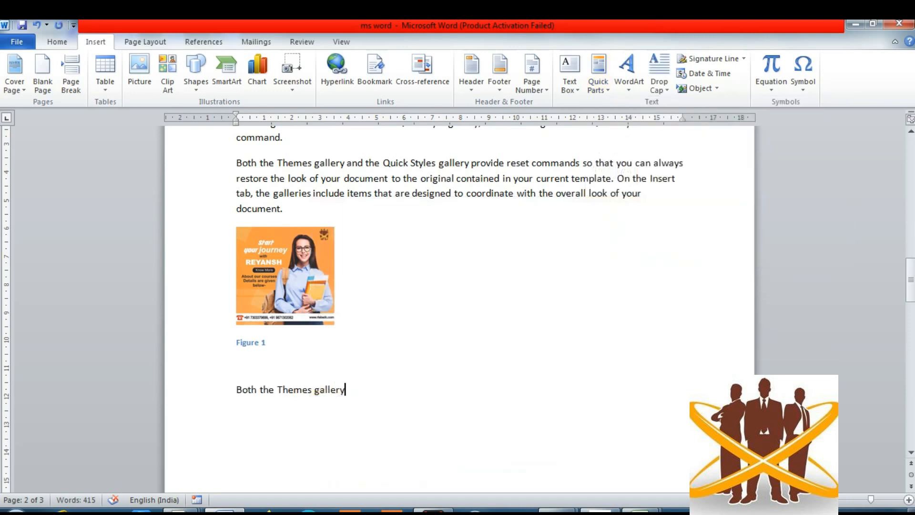
key("shift+Left")
key("shift+Left")
key("shift+Left")
key("shift+Home")
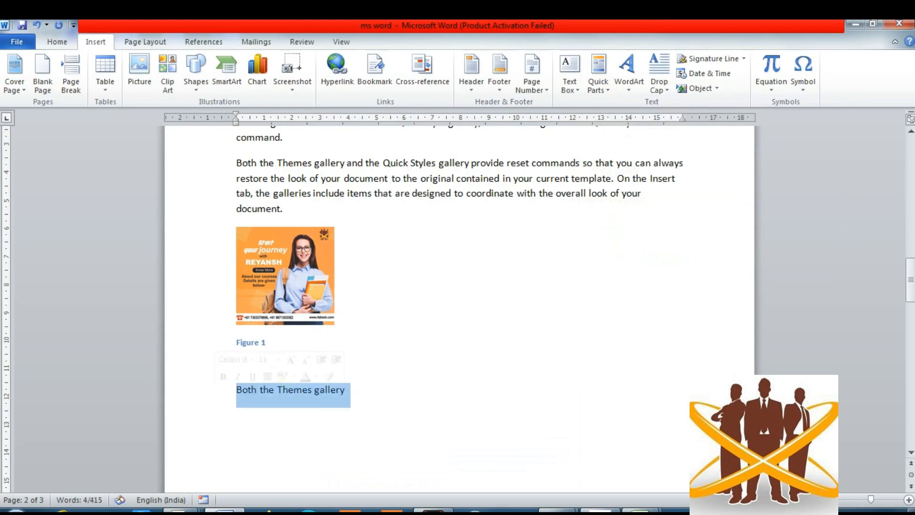
key("Delete")
- Insert the TOPICS AutoText entry and paste several more copies of the paragraph
left_click(598, 77)
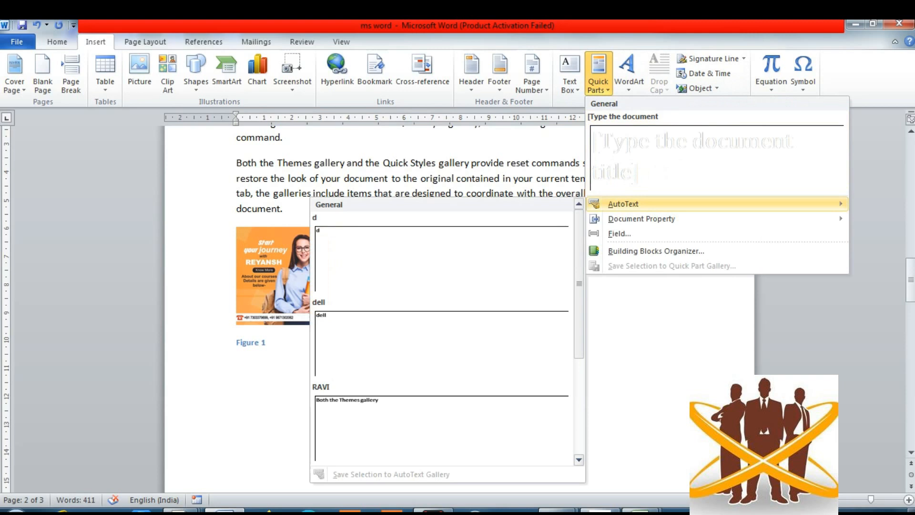
scroll(443, 334, "down", 3)
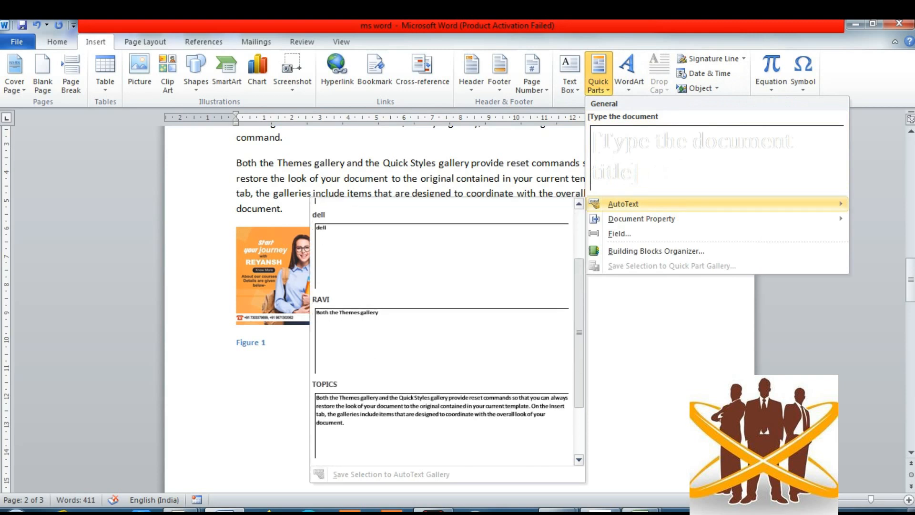
left_click(441, 408)
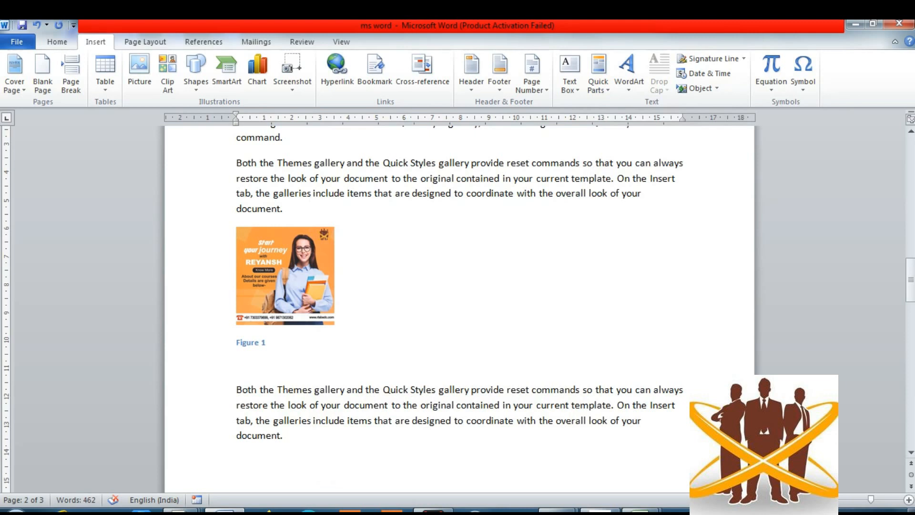
key("ctrl+v")
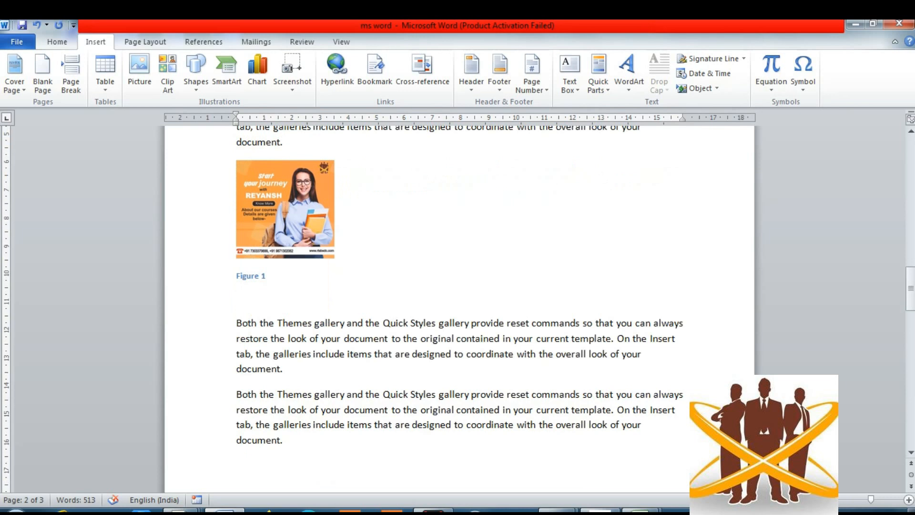
key("ctrl+v")
key("ctrl+v")
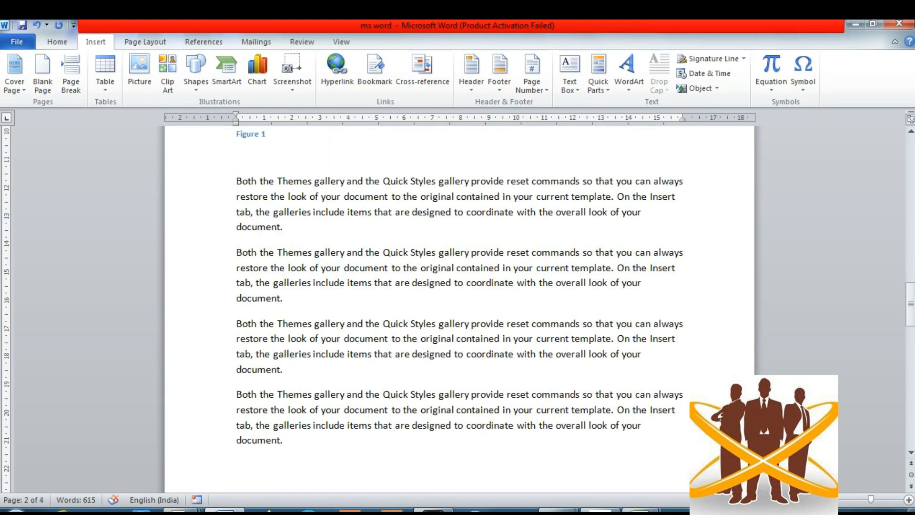
key("ctrl+v")
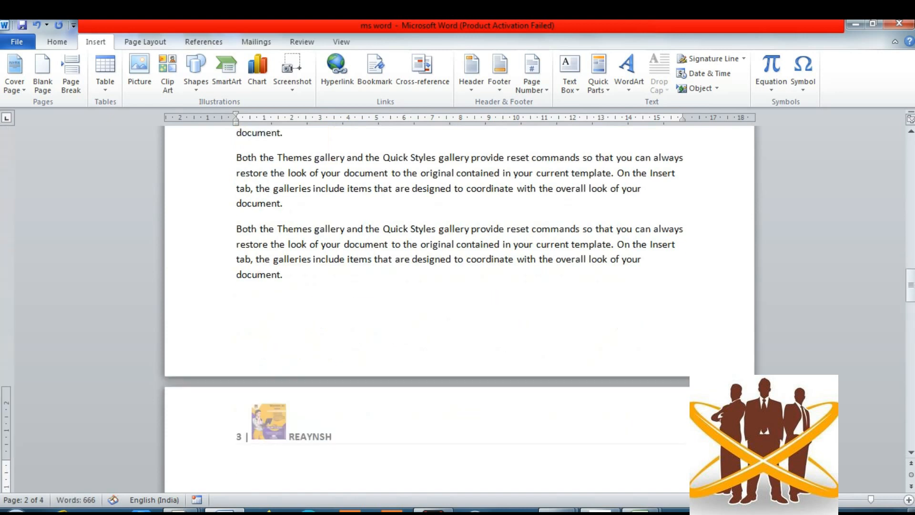
- Show the Quick Parts Document Property list with Abstract, Author, Company and Title fields
scroll(458, 305, "up", 10)
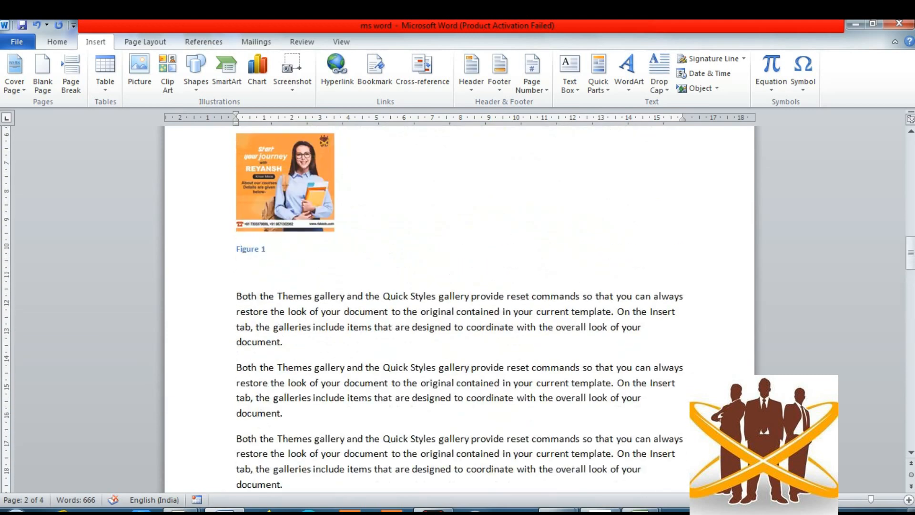
left_click(599, 79)
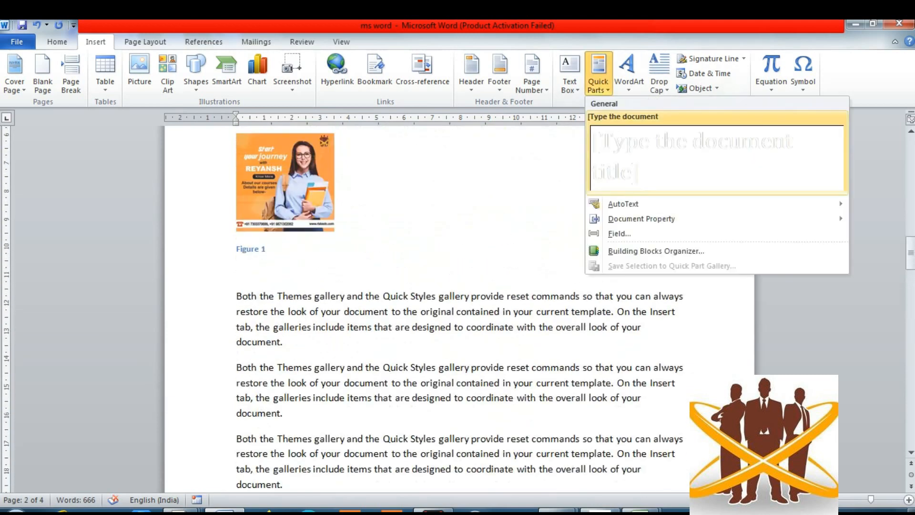
mouse_move(623, 204)
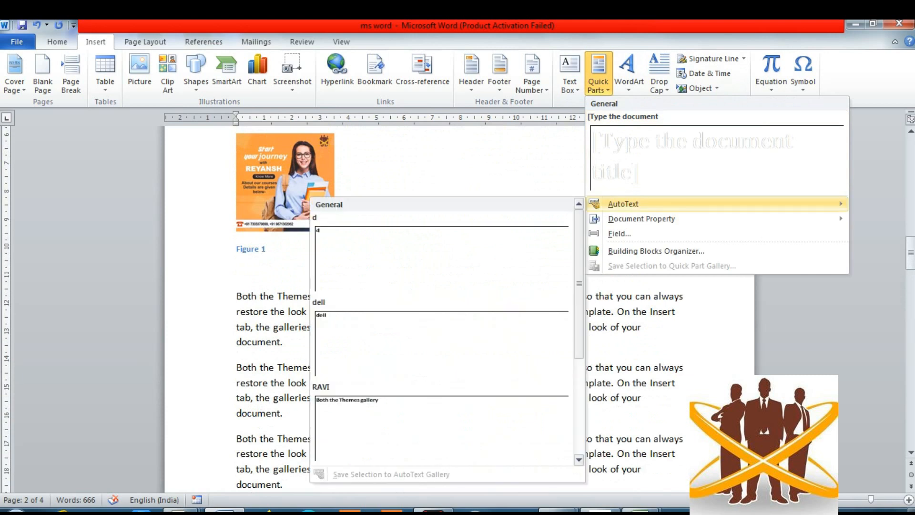
mouse_move(642, 218)
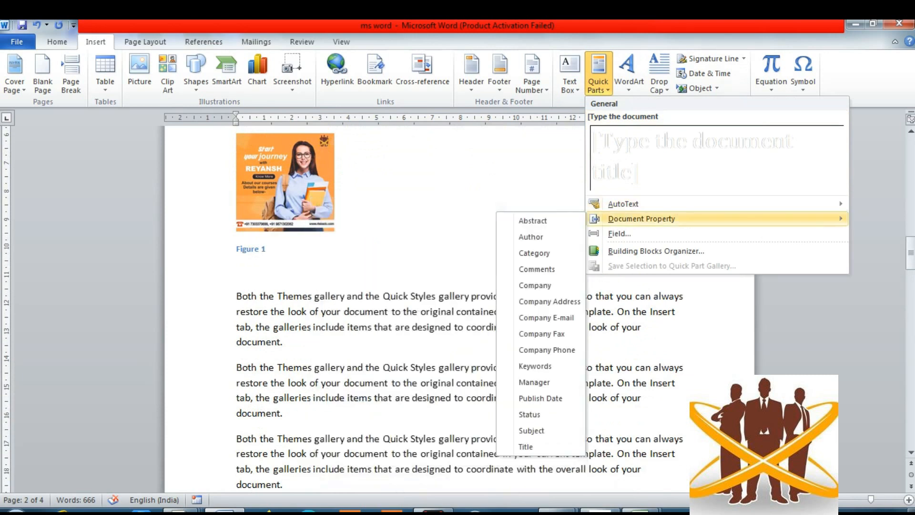
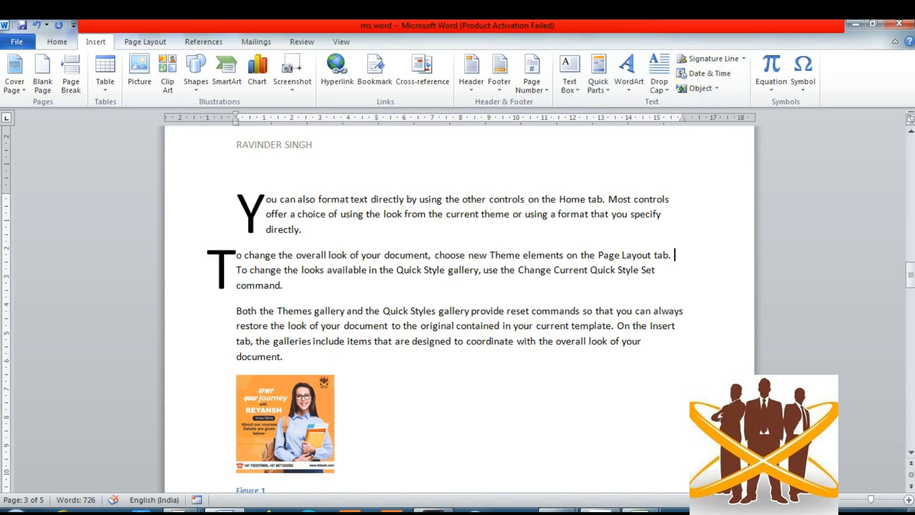
- Scroll down to page 4, which shows the name, company and 28-05-2021 lines
scroll(460, 309, "down", 12)
scroll(459, 309, "down", 10)
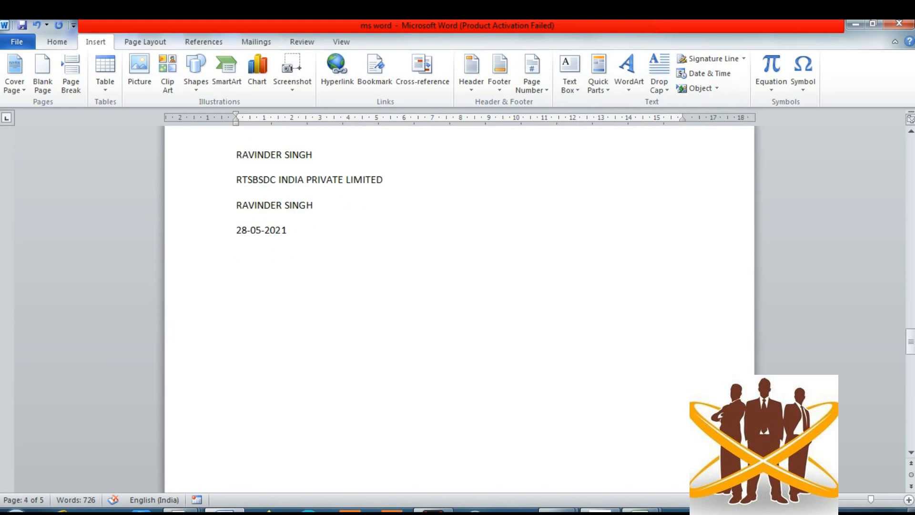
- Set up a signature line with the signer's name, title OWNER and e-mail address, and confirm it
left_click(379, 306)
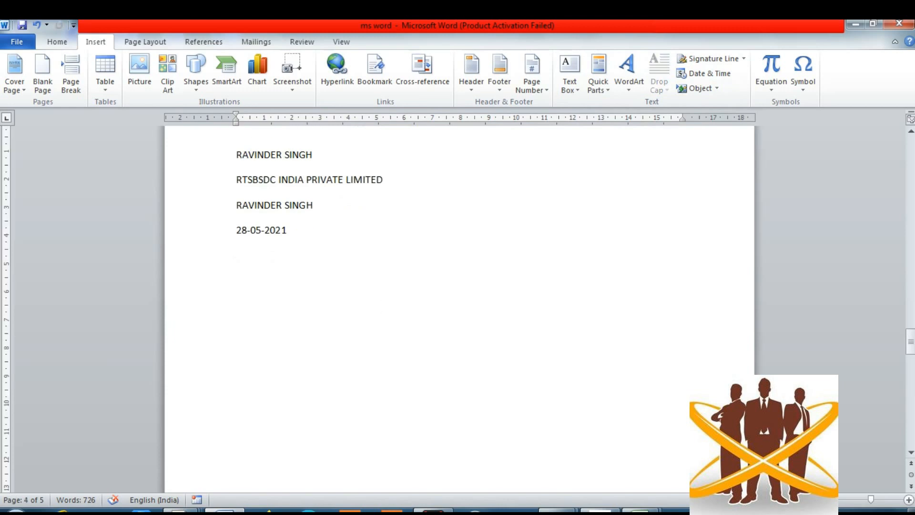
left_click(710, 58)
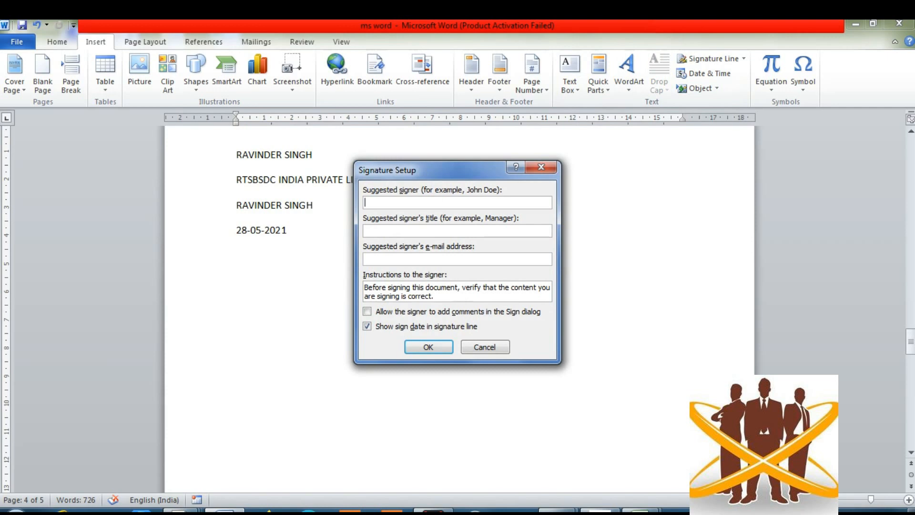
type("OWNER")
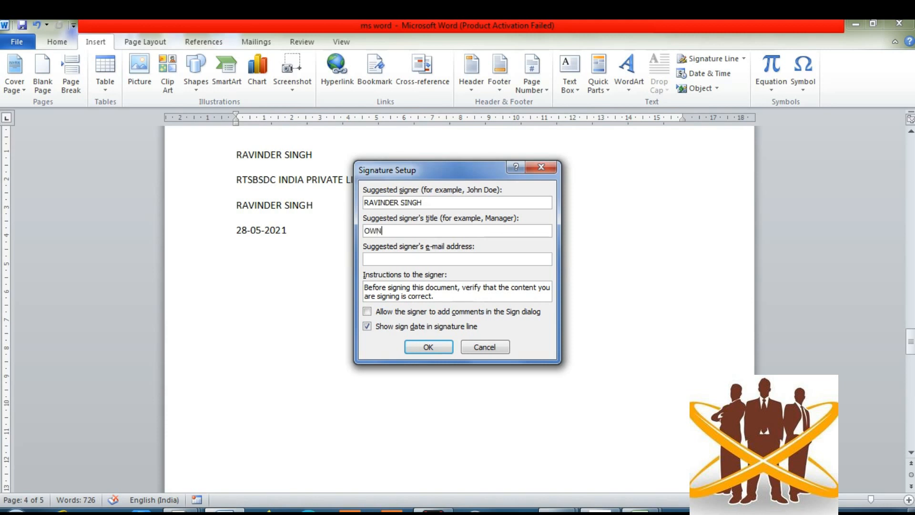
left_click(365, 259)
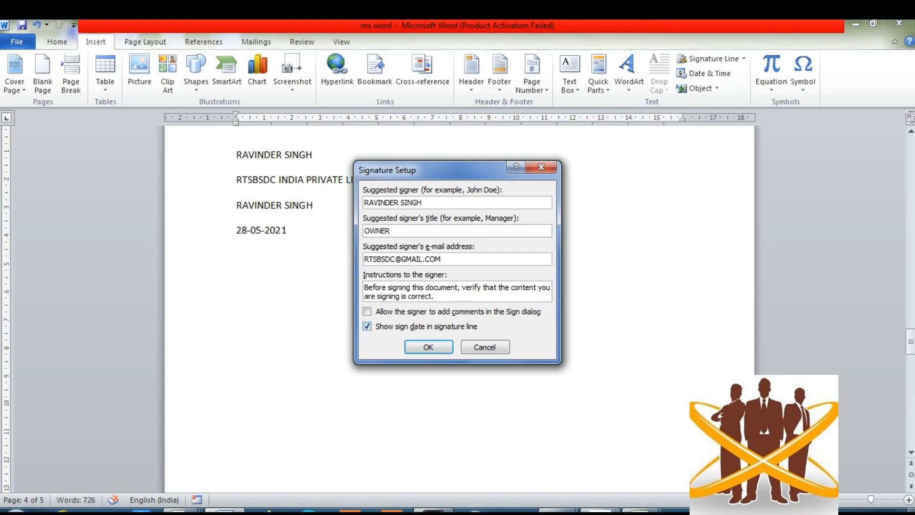
left_click(428, 347)
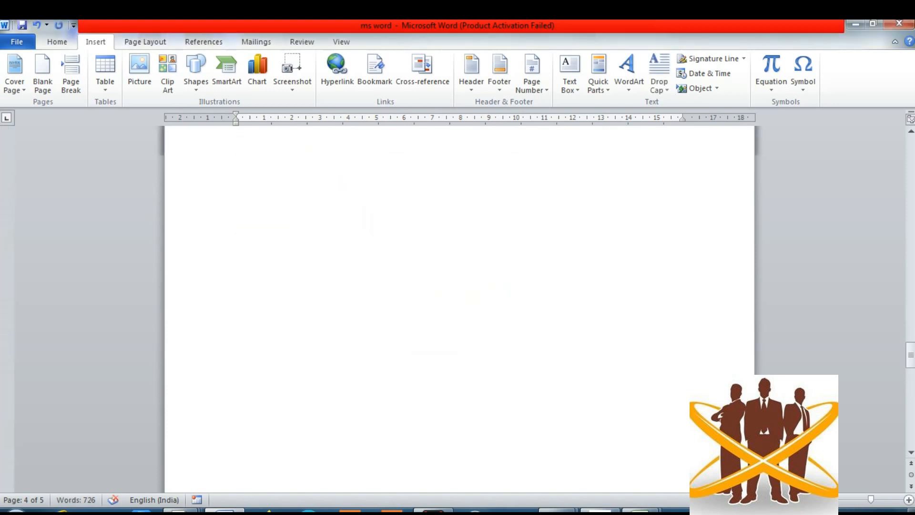
- Below the date, start another signature line and enter the signer's name, OWNER and e-mail
scroll(460, 309, "down", 2)
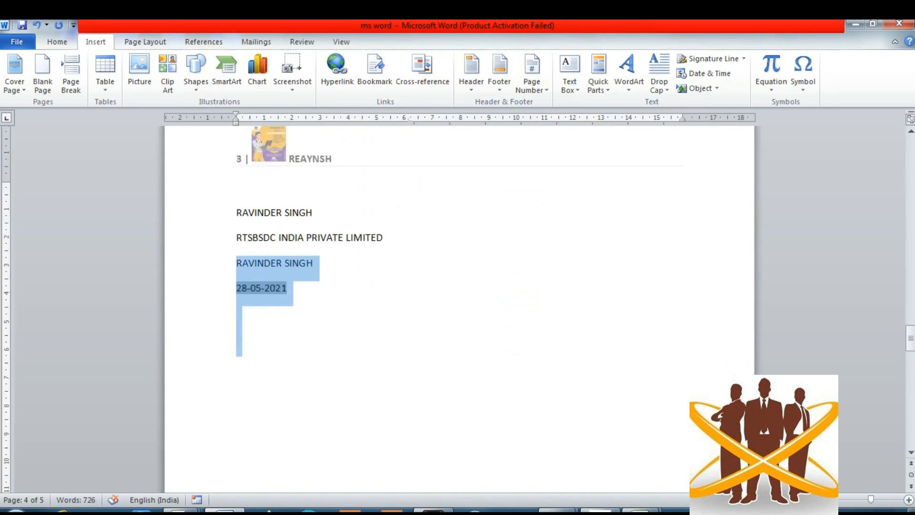
left_click(237, 313)
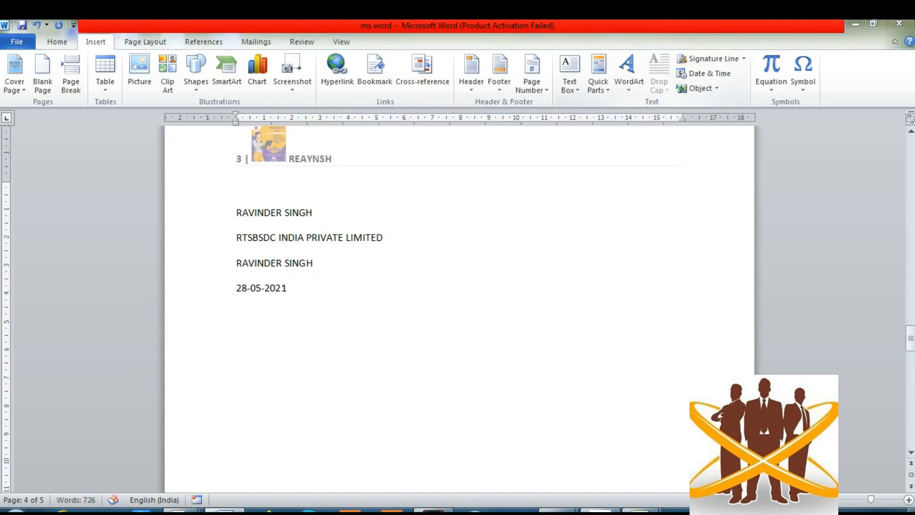
left_click(711, 58)
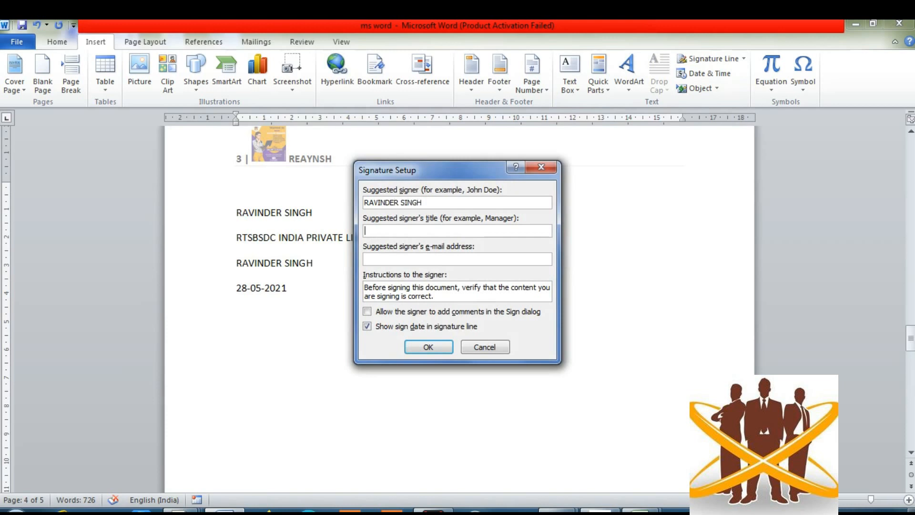
key("Tab")
type("OWNER")
key("Tab")
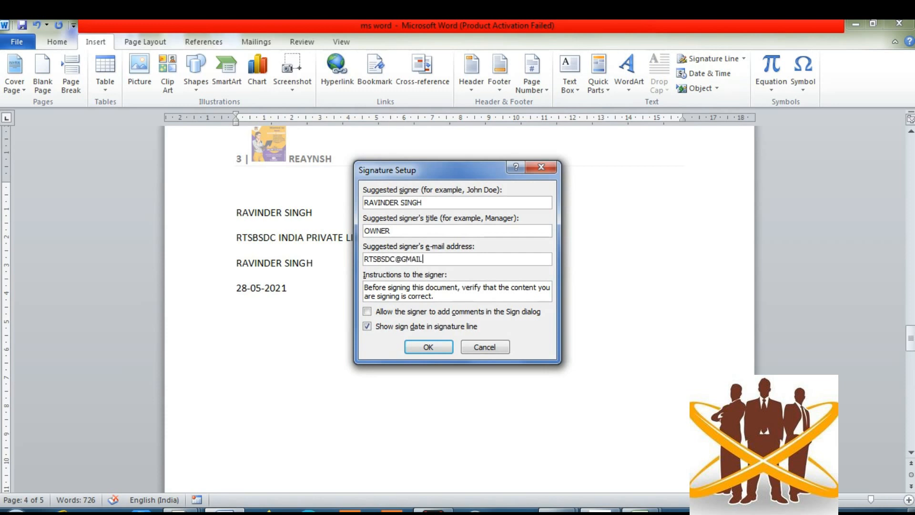
- Confirm the OWNER signature line below the date and open its Sign dialog
left_click(428, 346)
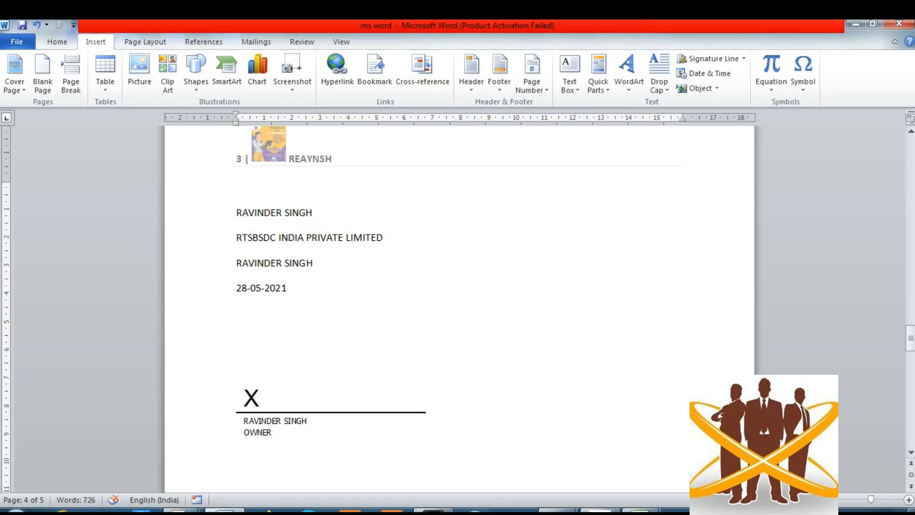
left_click(427, 446)
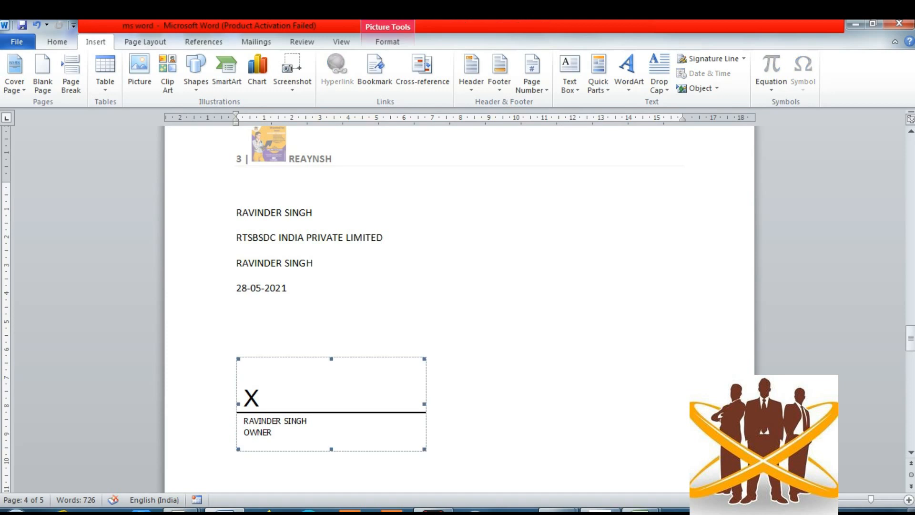
double_click(331, 405)
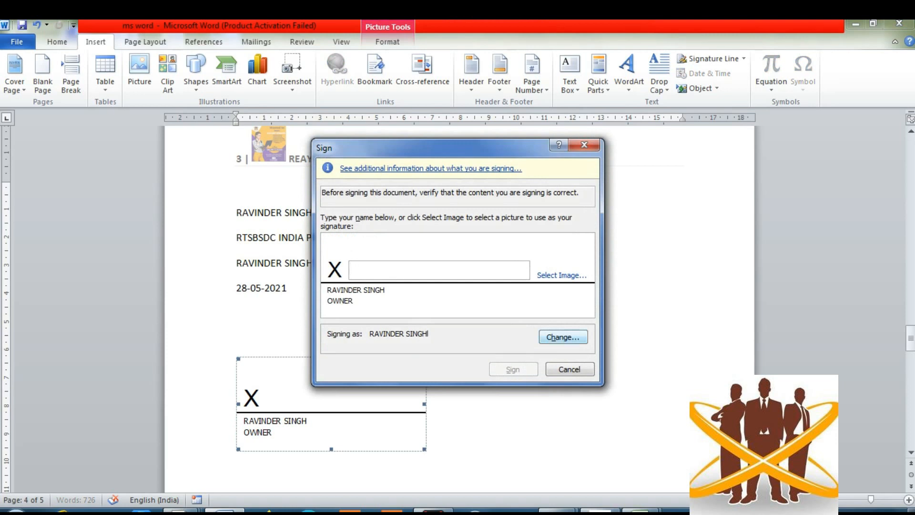
- Review and accept the signing certificate, cancel the image picker, and bring up the Start menu
left_click(563, 337)
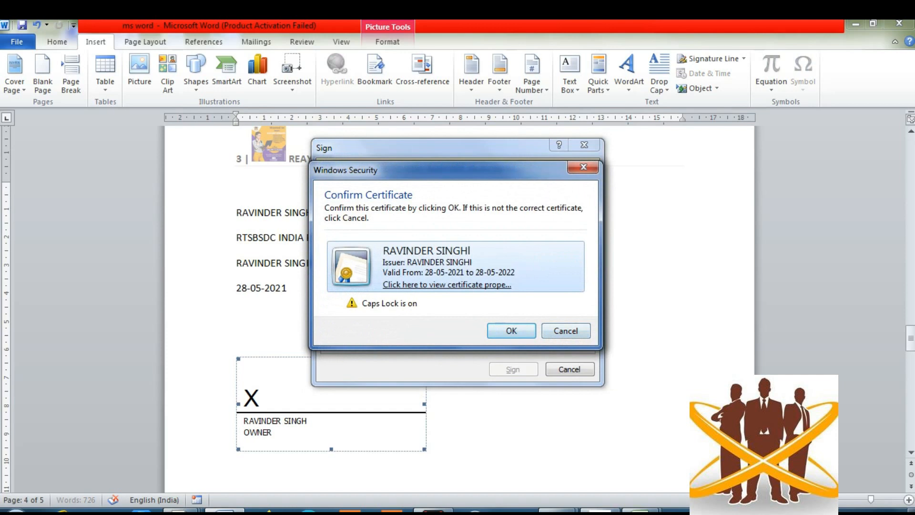
key("Return")
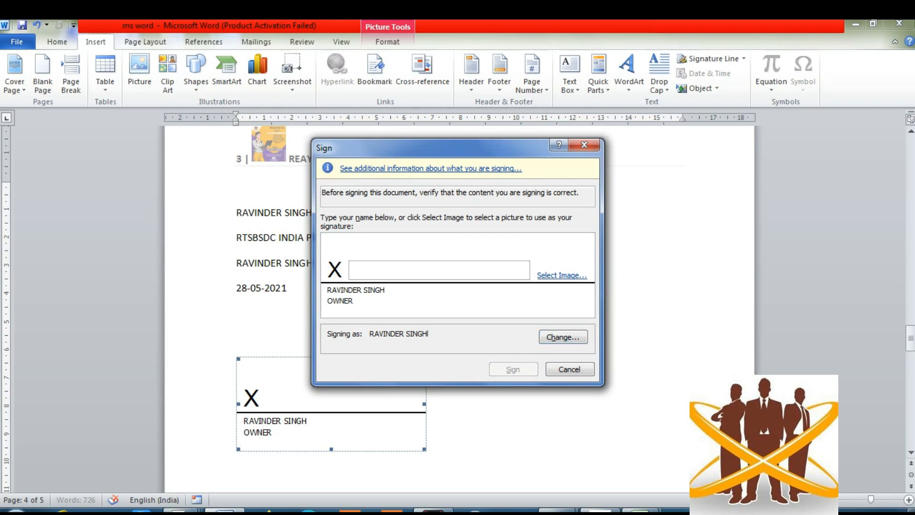
left_click(562, 275)
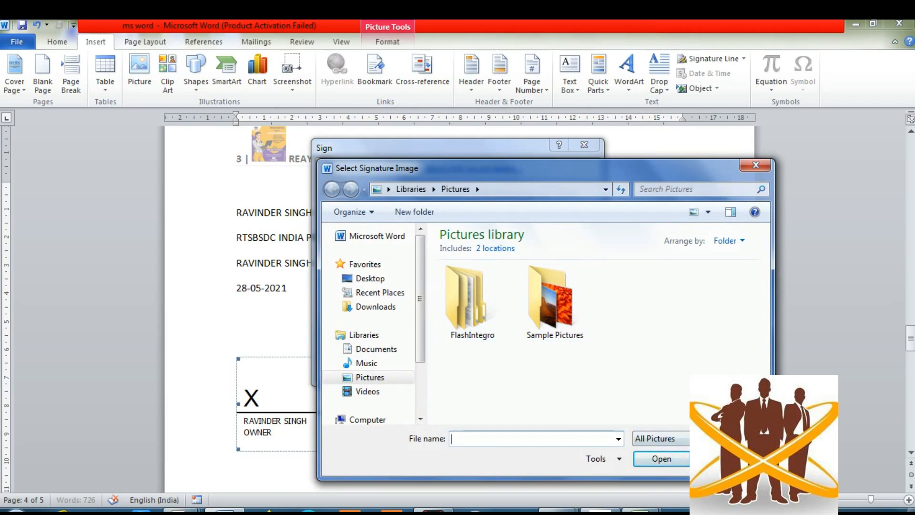
left_click(728, 459)
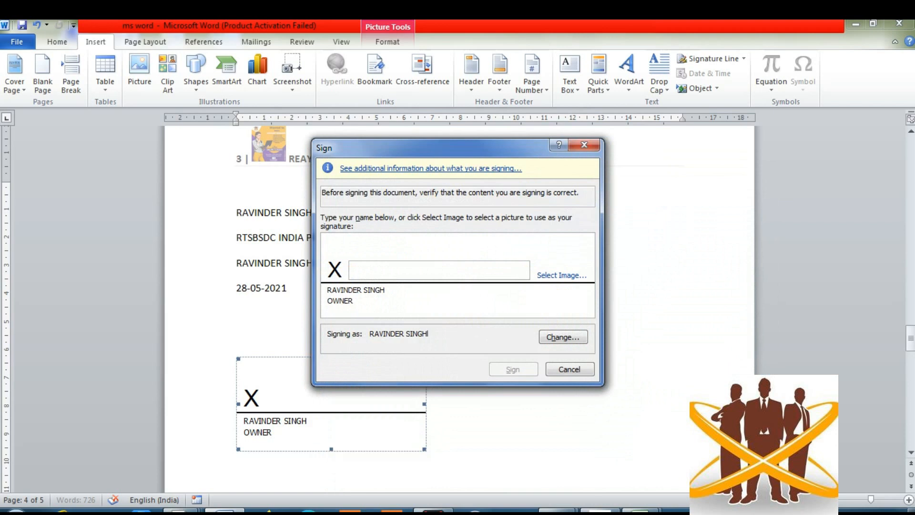
key("super")
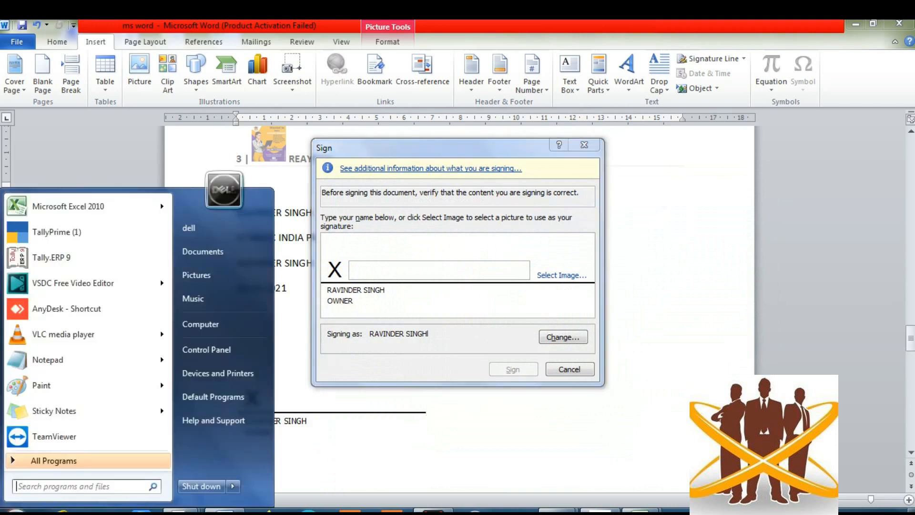
- Launch Paint and draw a freehand pencil signature on the canvas
key("Up")
key("Up")
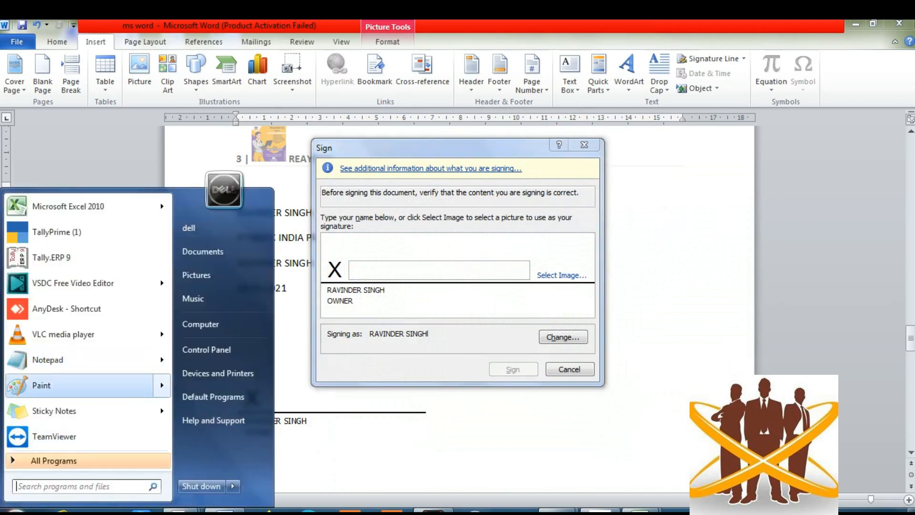
key("Return")
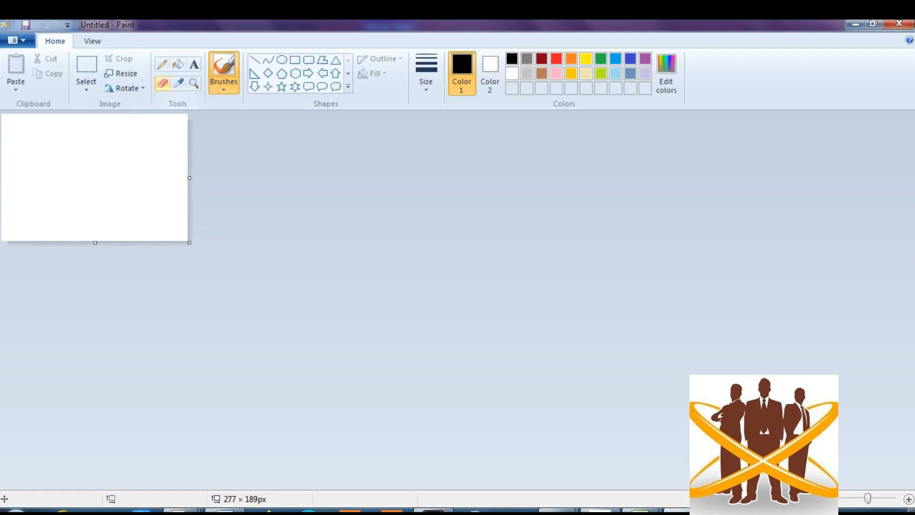
left_click(163, 64)
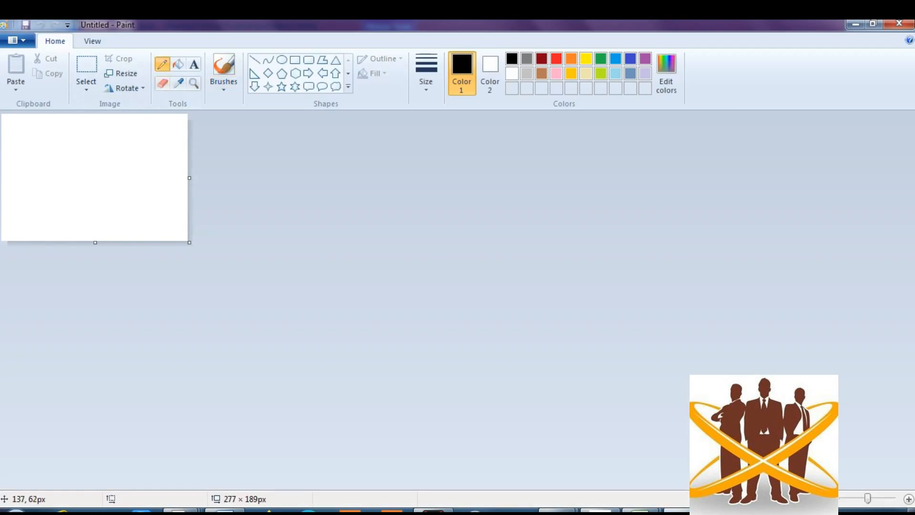
mouse_move(93, 155)
left_mouse_down()
mouse_move(103, 162)
mouse_move(80, 165)
mouse_move(115, 215)
mouse_move(160, 150)
mouse_move(106, 144)
mouse_move(97, 182)
mouse_move(269, 99)
left_mouse_up()
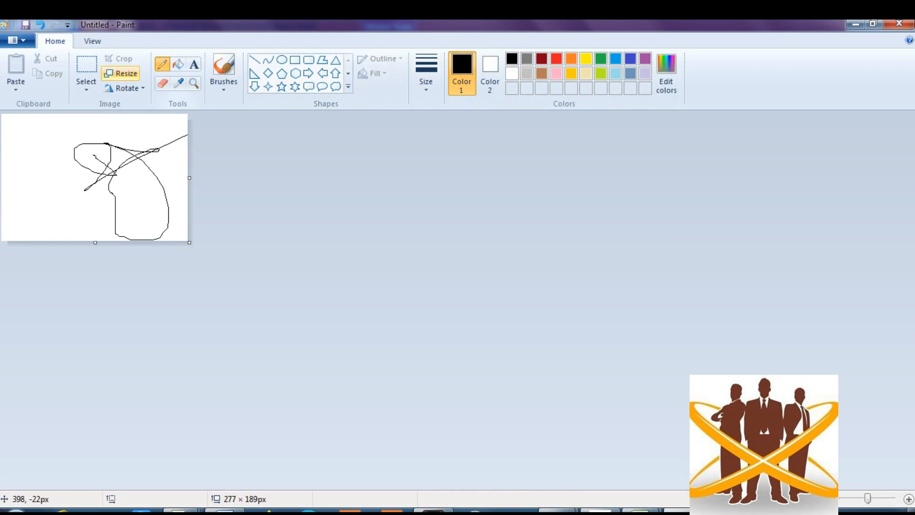
- Save the drawing to the Desktop as SIGN in PNG format
key("ctrl+s")
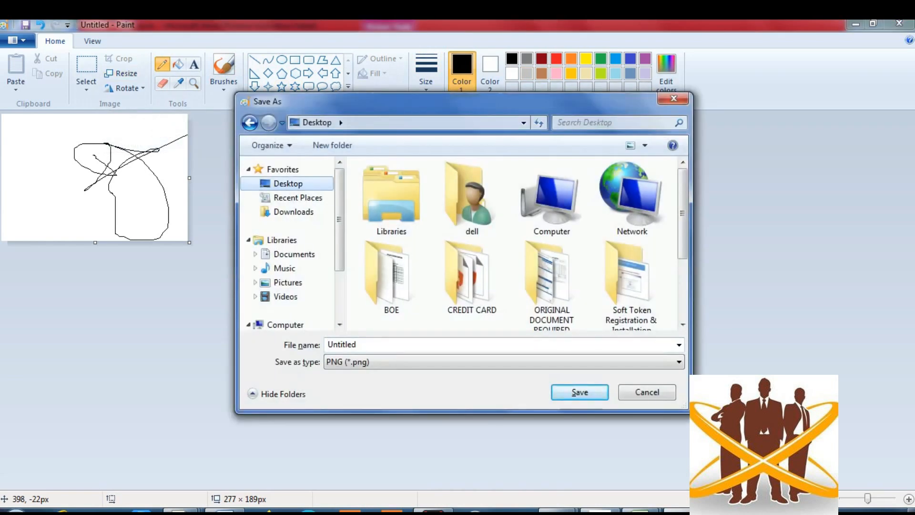
type("SIGN")
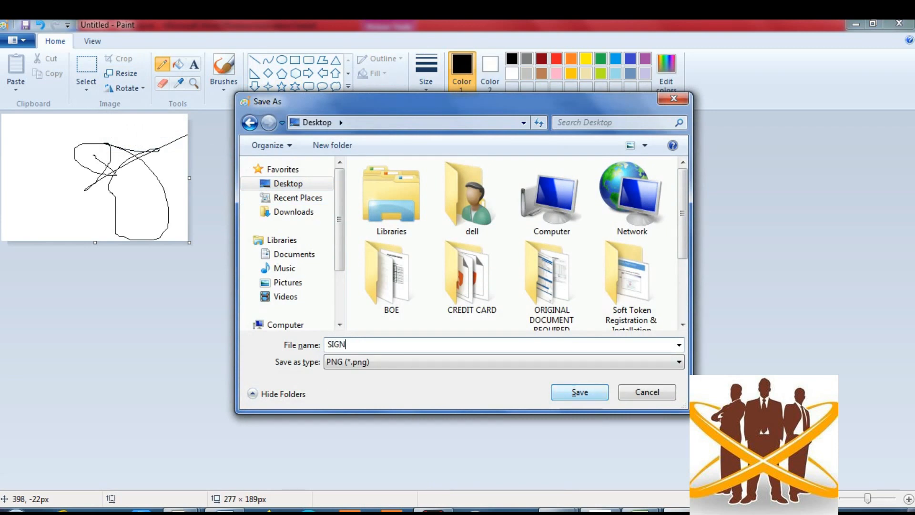
key("Return")
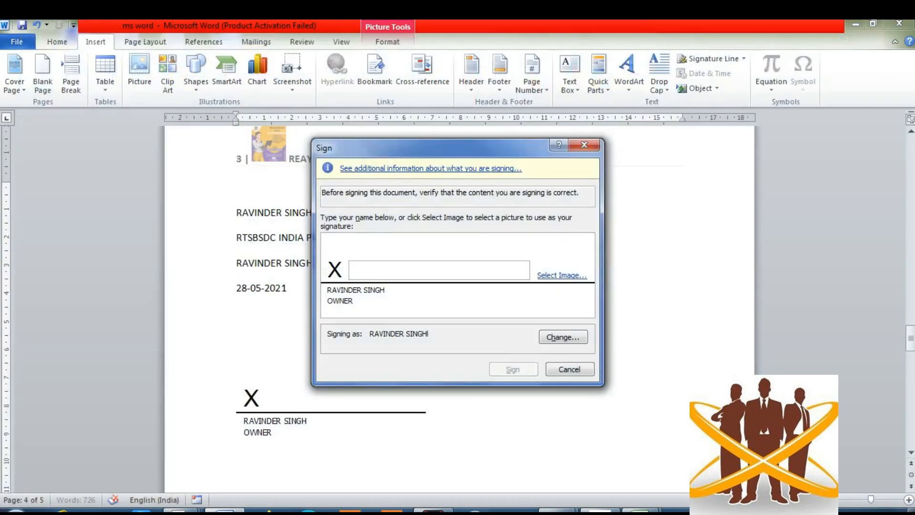
- Choose the SIGN image from the Desktop as the signature picture
left_click(562, 275)
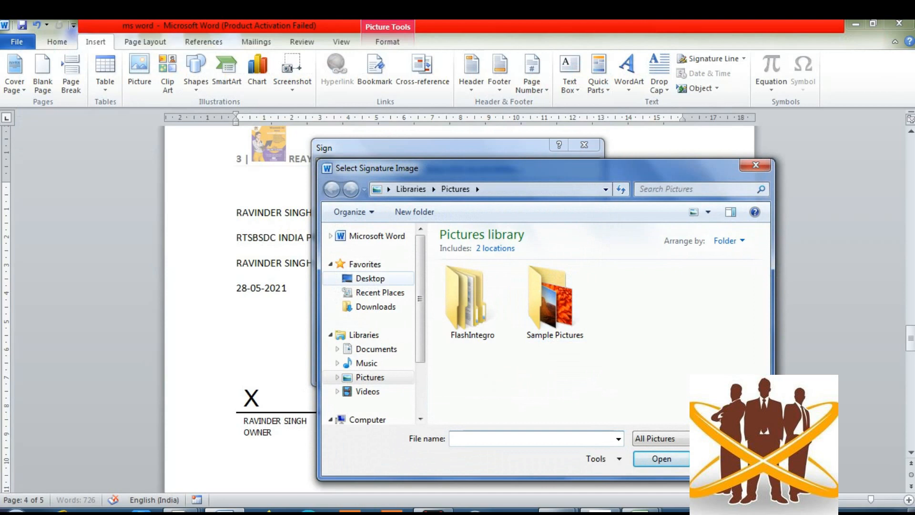
left_click(370, 278)
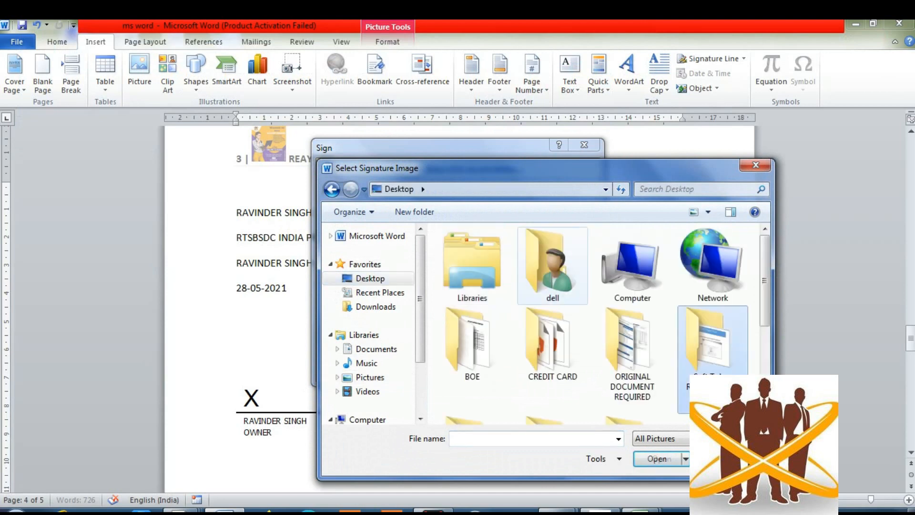
scroll(596, 325, "down", 3)
left_click(713, 267)
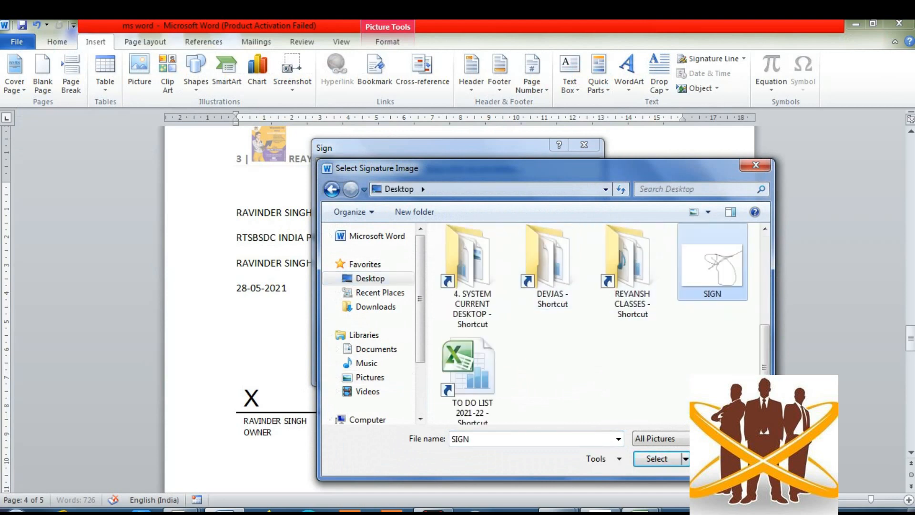
key("Return")
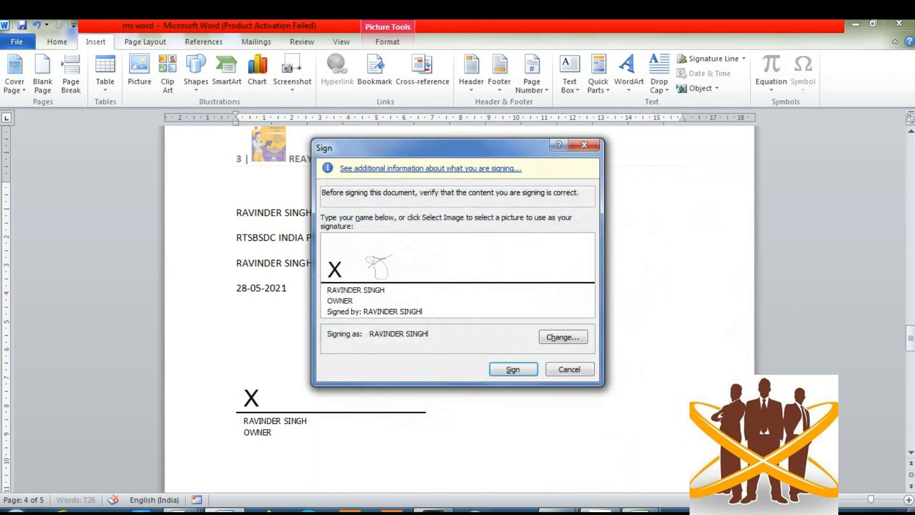
- Sign the document and dismiss the Signature Confirmation so it won't appear again
key("Return")
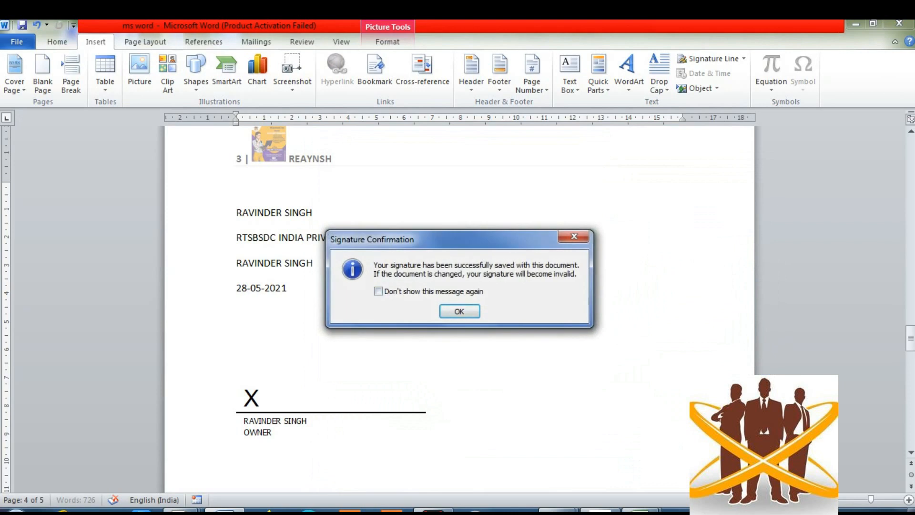
left_click(379, 291)
left_click(460, 312)
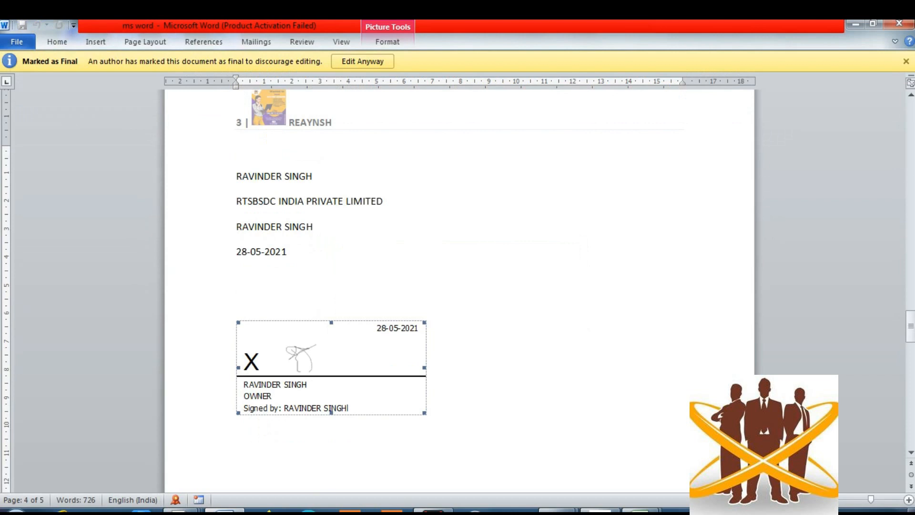
- Use Edit Anyway to remove the SIGN signature, and dismiss the Signature Removed notice
left_click(429, 410)
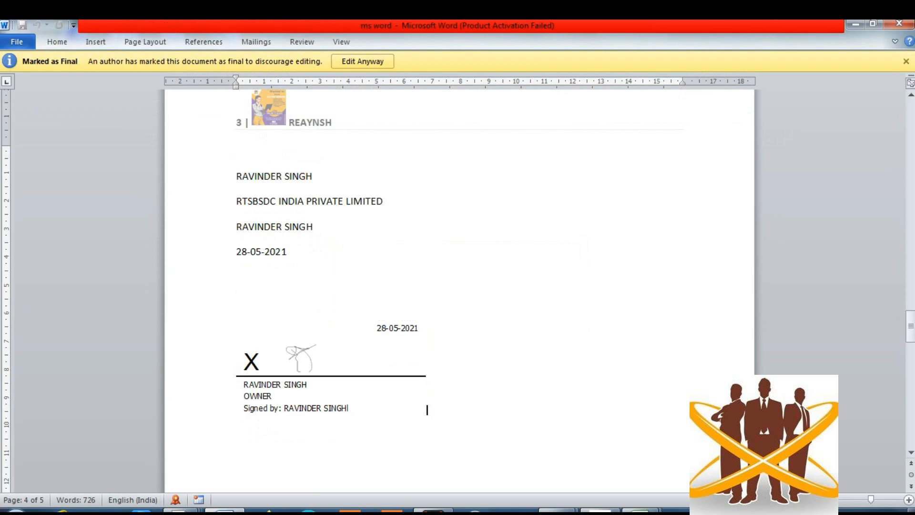
left_click(363, 61)
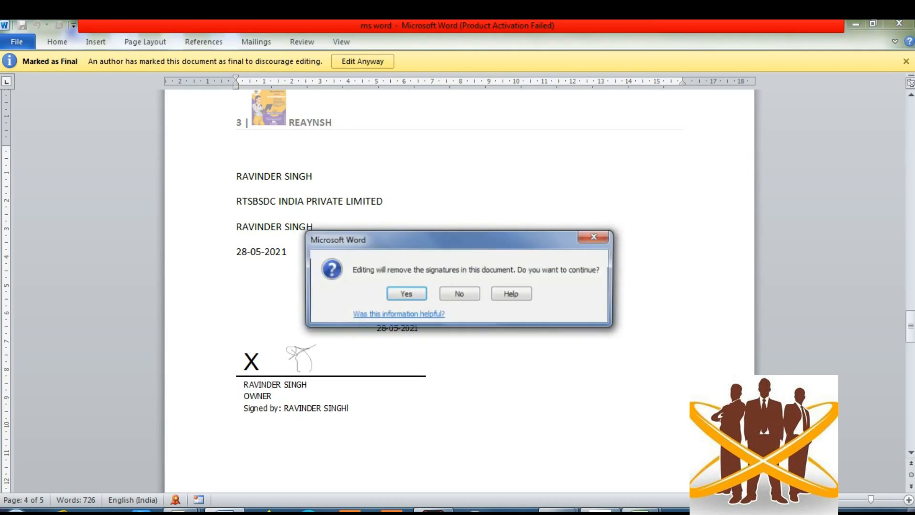
key("Return")
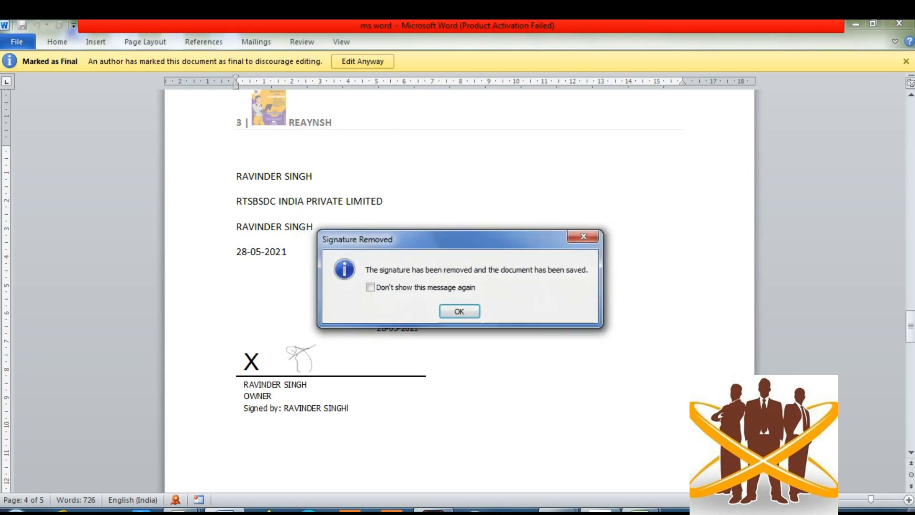
left_click(371, 287)
left_click(459, 311)
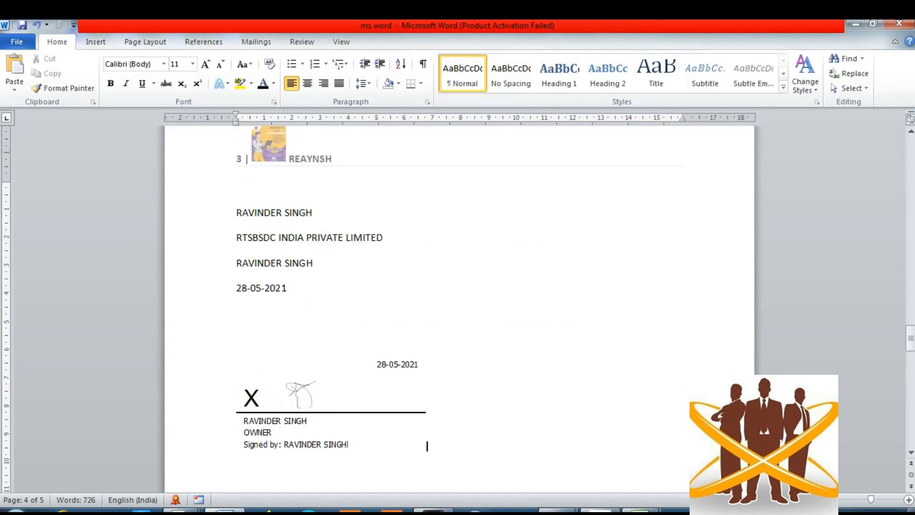
- Select the signature line, then place the insertion point below 28-05-2021
left_click(237, 447)
left_click(331, 445)
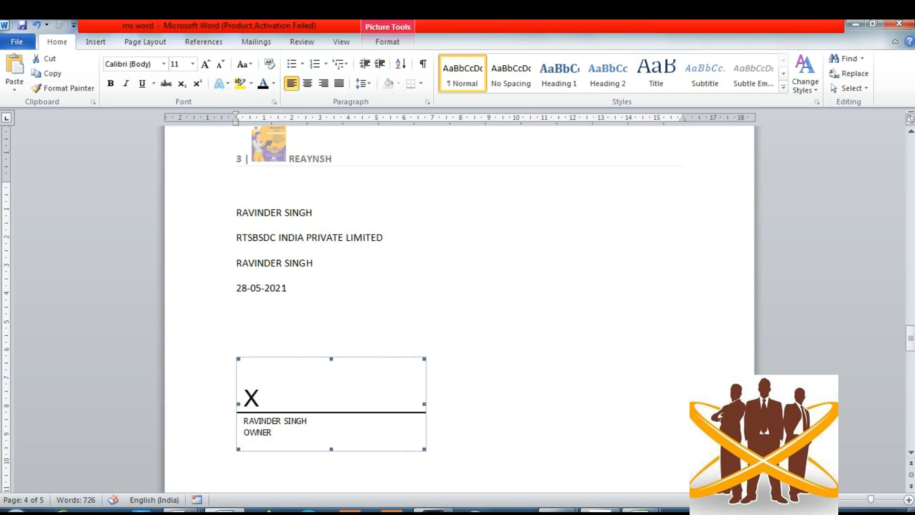
left_click(238, 313)
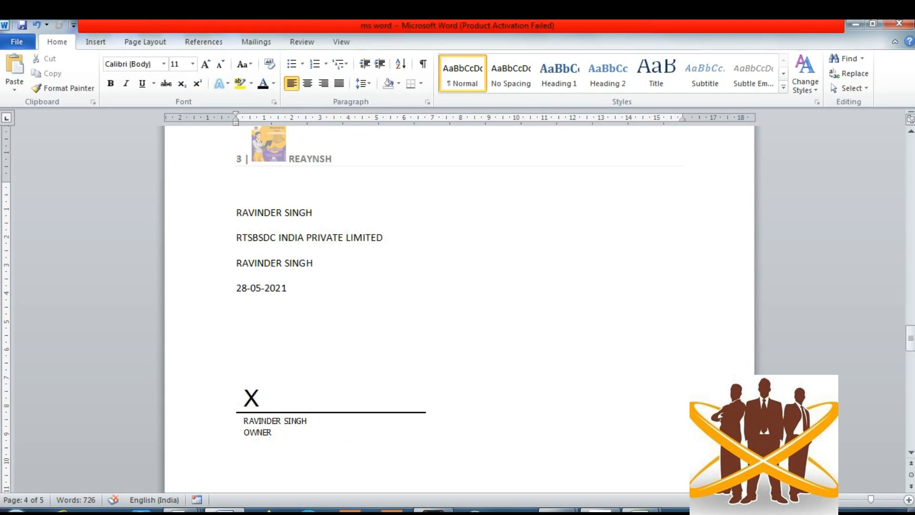
scroll(458, 310, "up", 8)
scroll(458, 310, "down", 2)
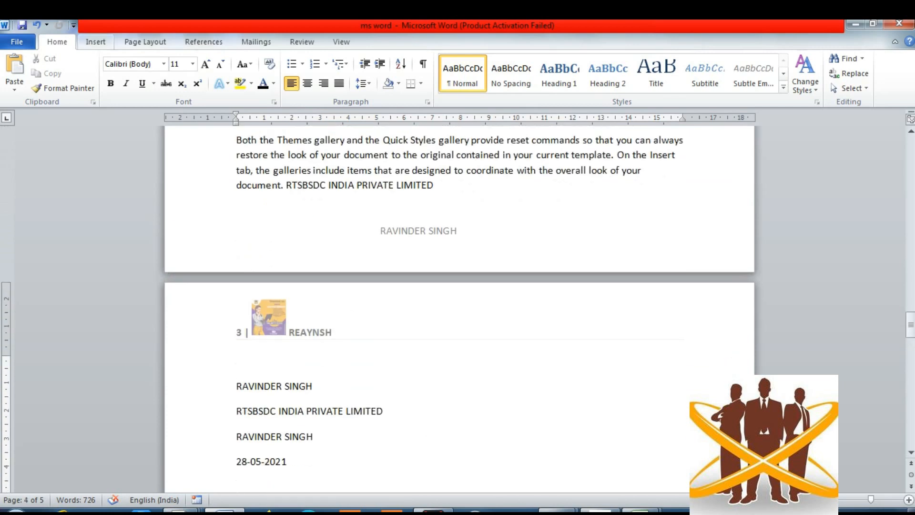
left_click(96, 42)
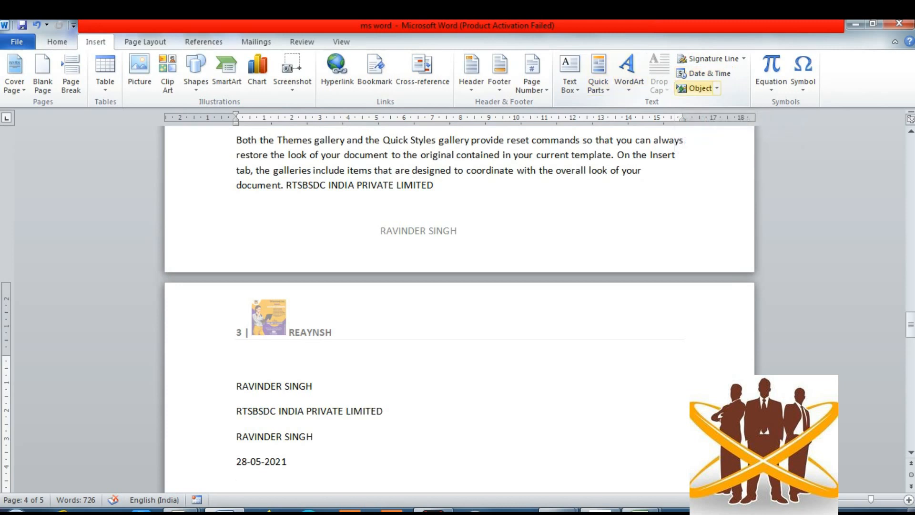
left_click(705, 73)
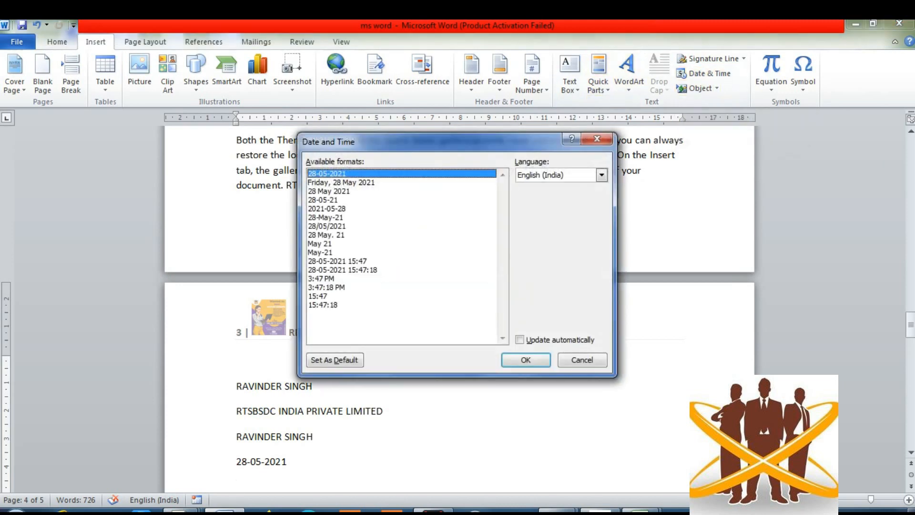
left_click(353, 270)
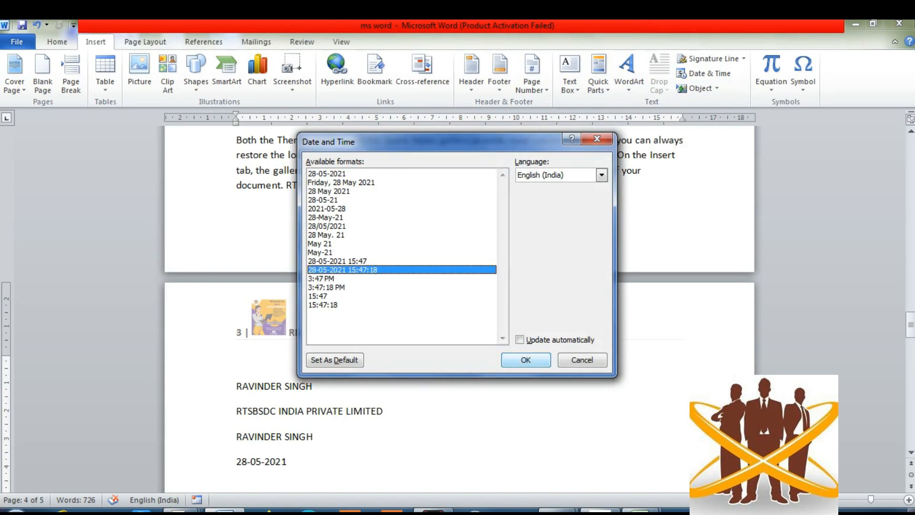
left_click(526, 360)
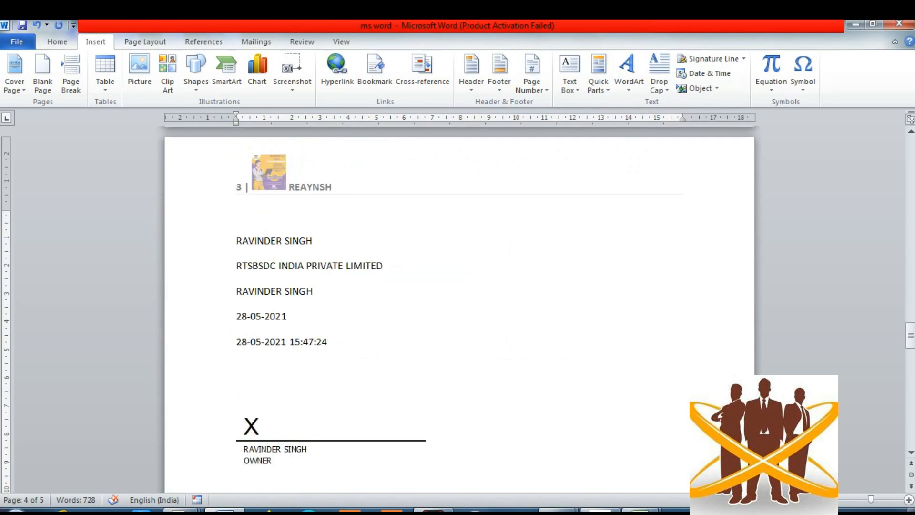
key("BackSpace")
key("BackSpace")
key("BackSpace")
key("BackSpace")
key("BackSpace")
key("BackSpace")
key("BackSpace")
key("BackSpace")
key("BackSpace")
key("BackSpace")
key("BackSpace")
key("BackSpace")
key("BackSpace")
key("BackSpace")
key("BackSpace")
key("BackSpace")
key("BackSpace")
key("BackSpace")
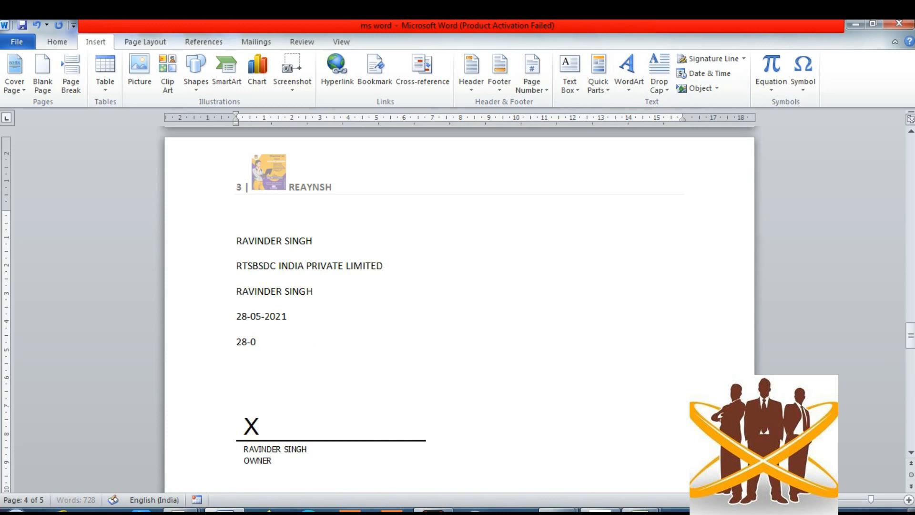
key("BackSpace")
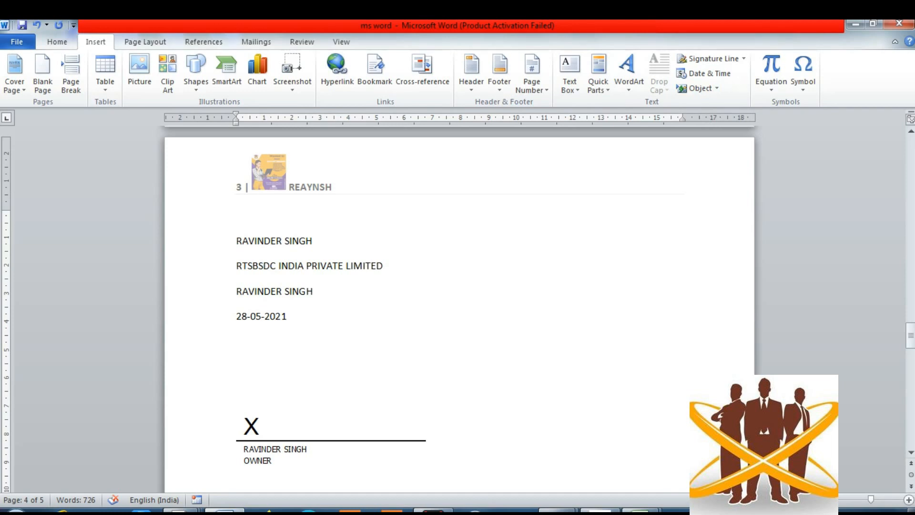
- Embed a new Bitmap Image object below the date through Insert > Object
left_click(717, 88)
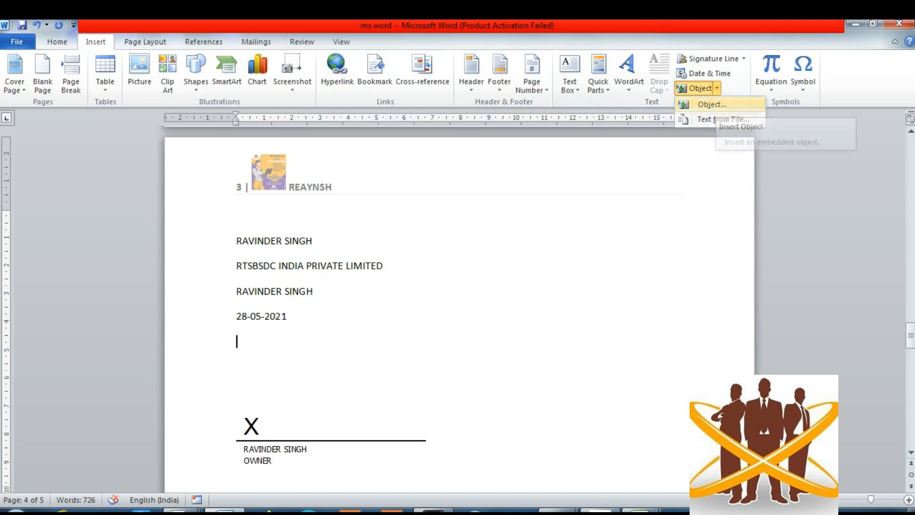
left_click(712, 103)
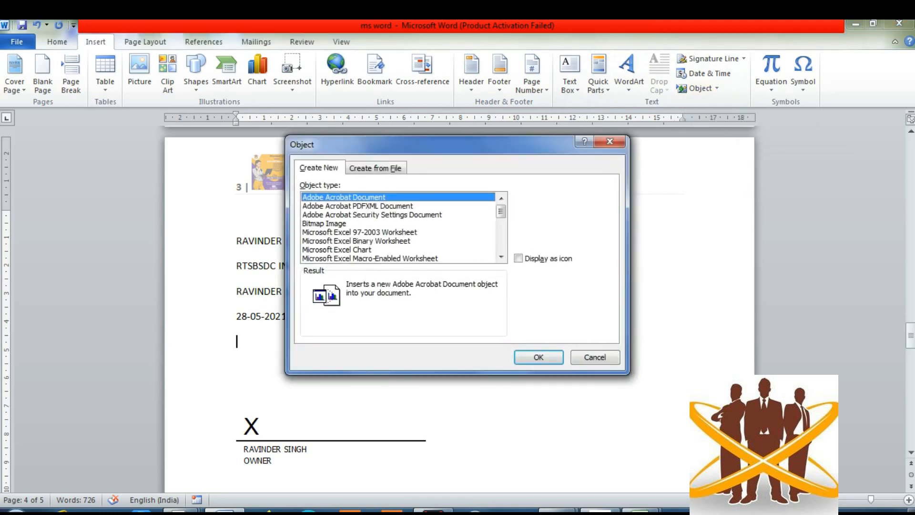
left_click(325, 224)
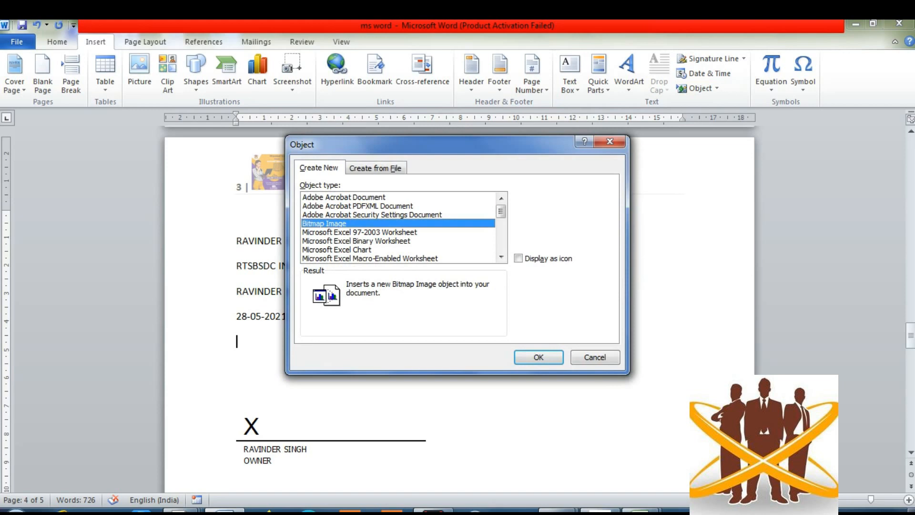
key("Return")
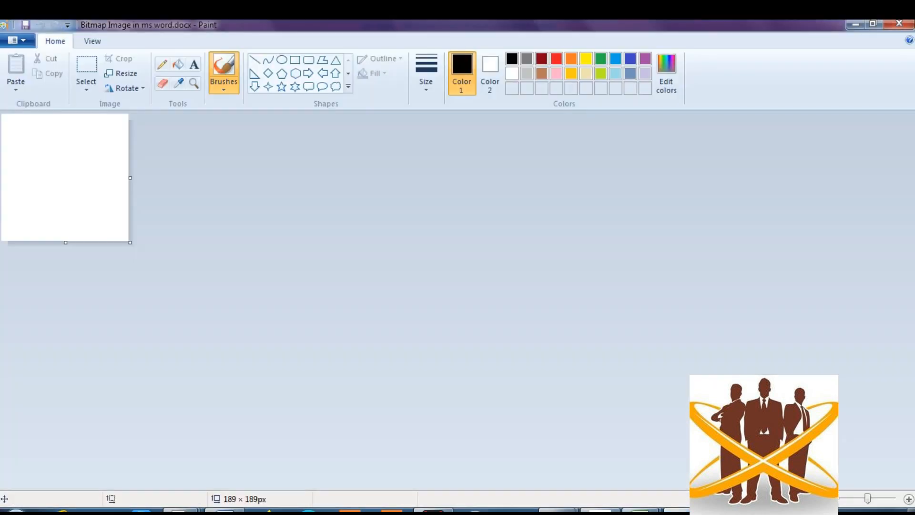
- Draw a pencil signature on the 189 × 189px bitmap and close Paint
left_click(162, 64)
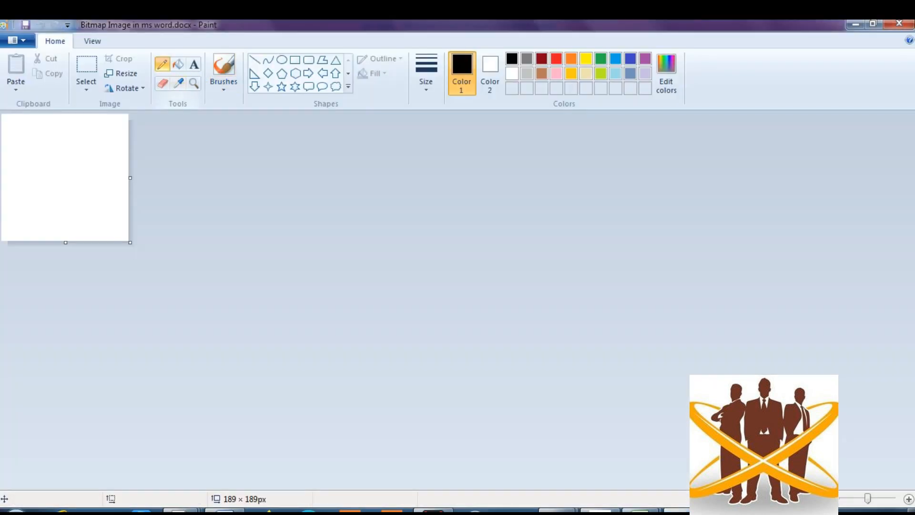
mouse_move(45, 173)
left_mouse_down()
mouse_move(76, 201)
mouse_move(88, 150)
left_mouse_up()
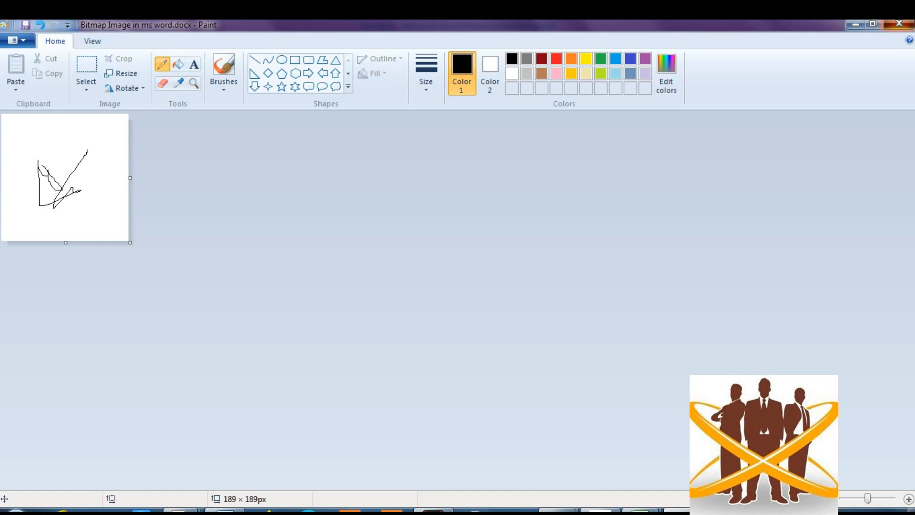
left_click(899, 23)
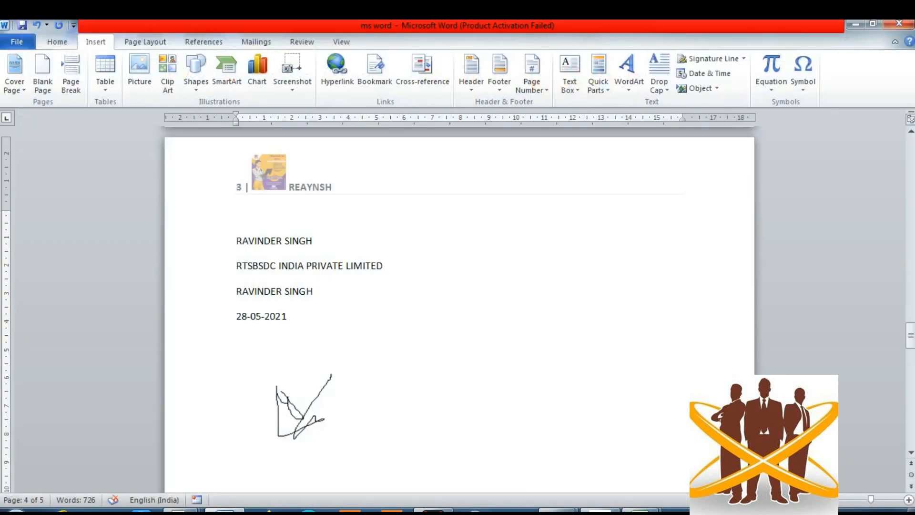
- Embed a new Microsoft Excel 97-2003 Worksheet object from the Object dialog's Create New list
left_click(716, 89)
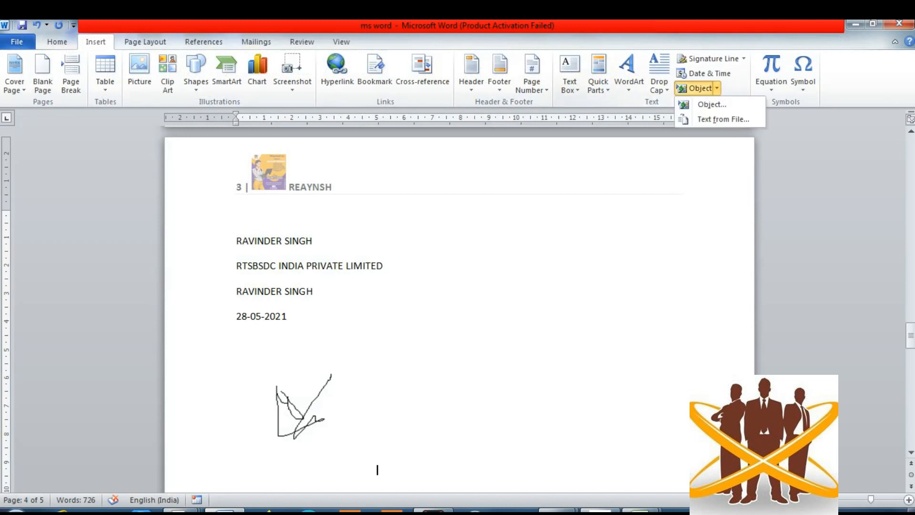
left_click(712, 104)
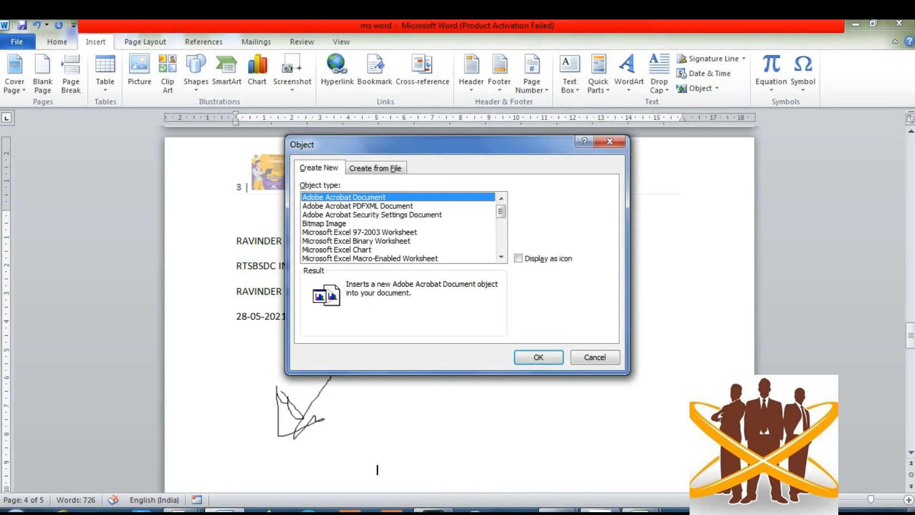
double_click(360, 232)
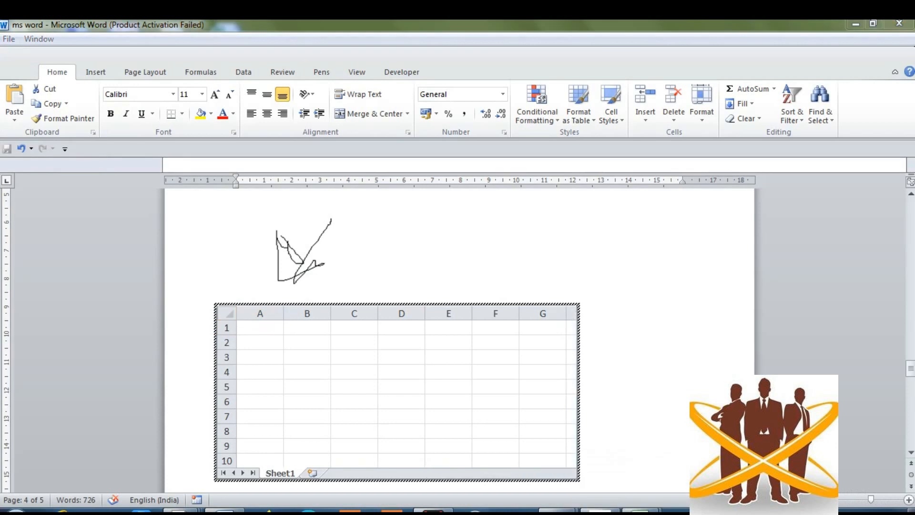
- Enter 23, 45 and 56 into cells A2, B2 and C2 of the embedded worksheet
left_click(260, 342)
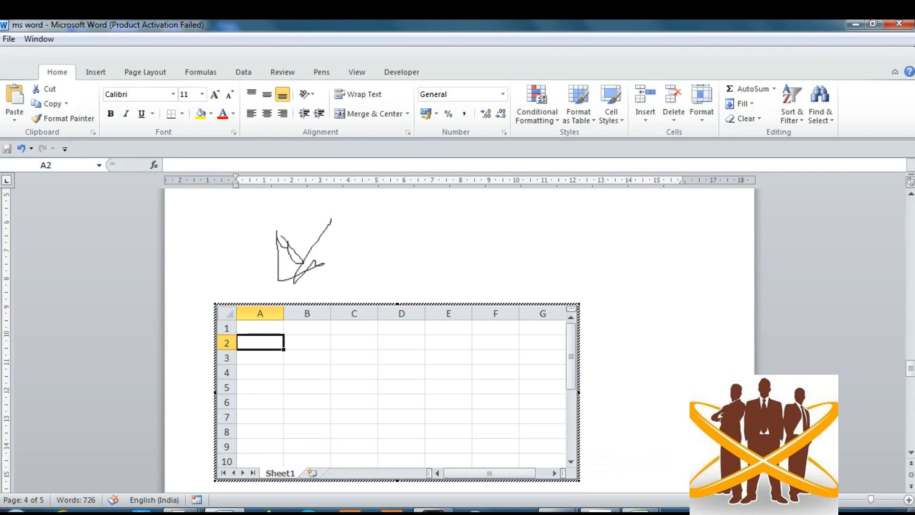
type("23")
key("Tab")
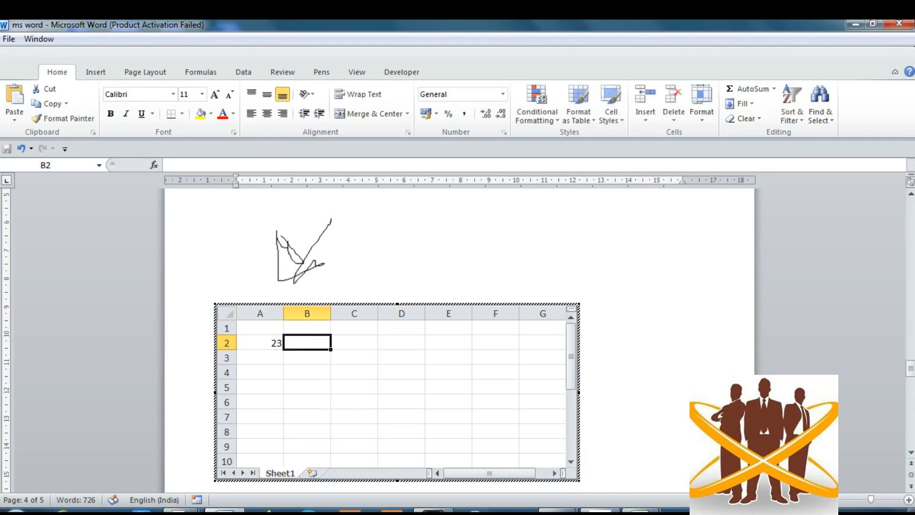
type("45")
key("Tab")
type("56")
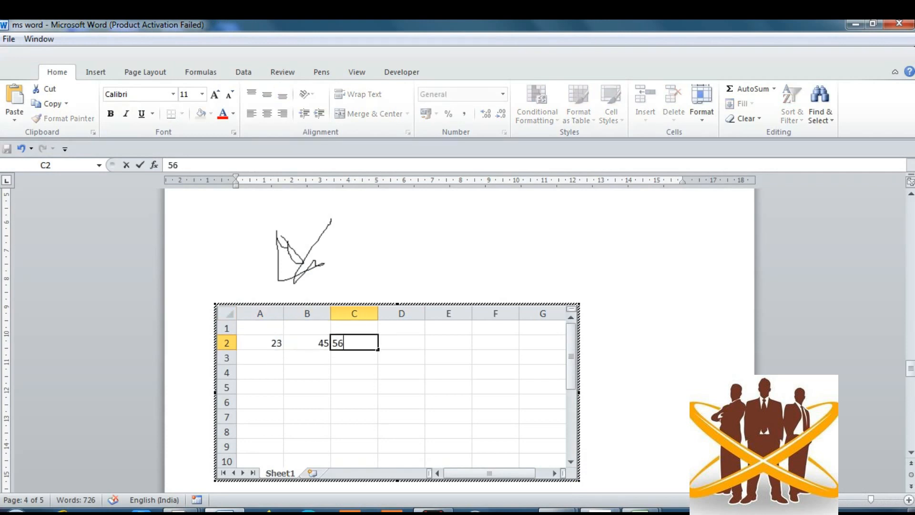
key("Tab")
- Put =SUM(A2:C2) in D2 to total 124, then return to Word
type("=")
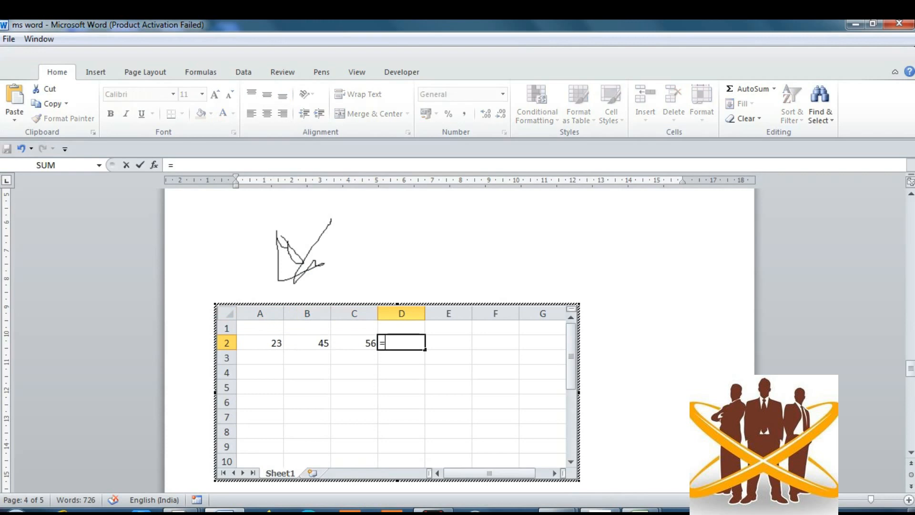
type("SUM(")
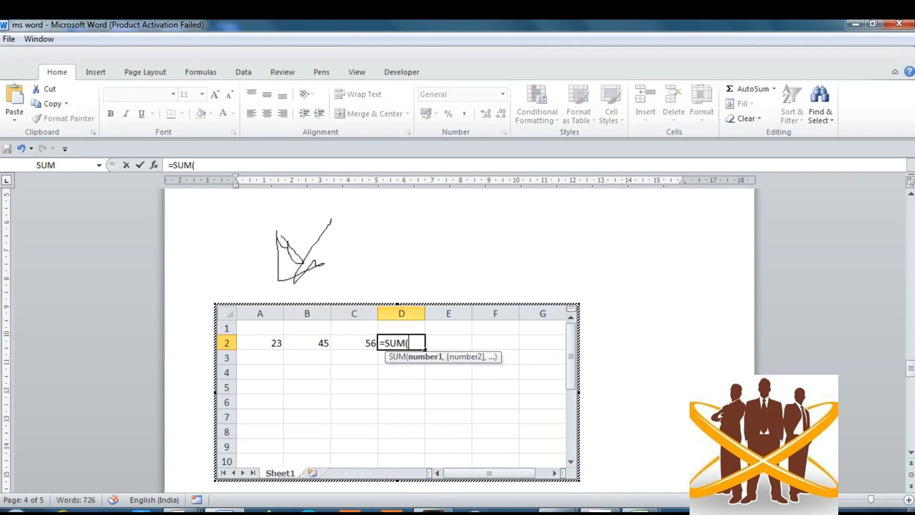
key("Left")
key("Left")
key("Left")
key("shift+Right")
key("shift+Right")
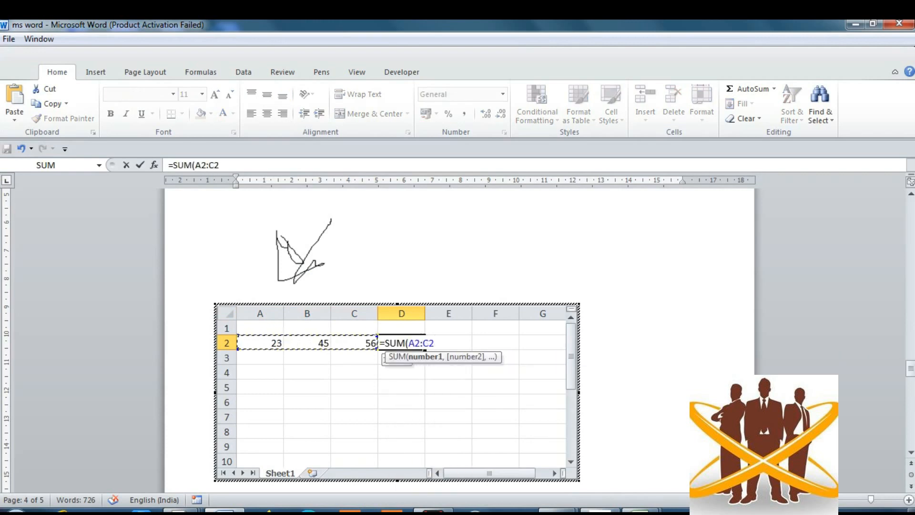
key("Return")
key("Up")
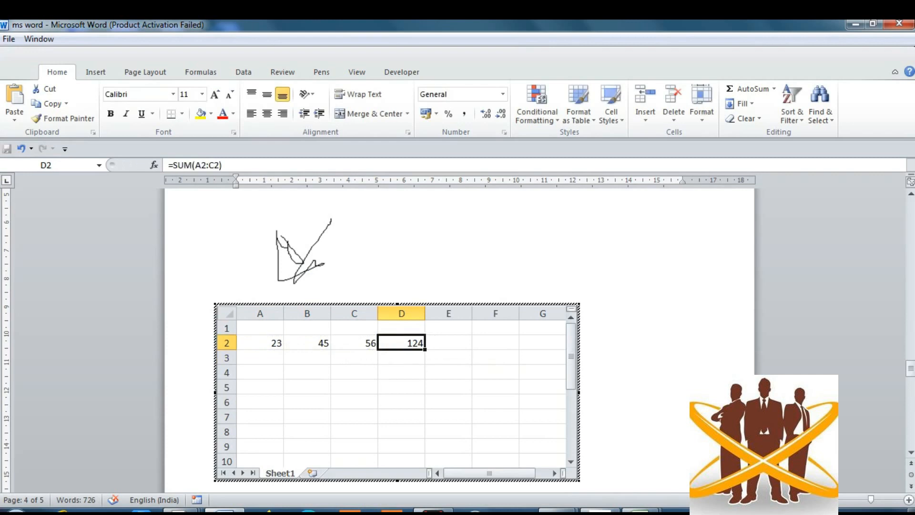
key("Escape")
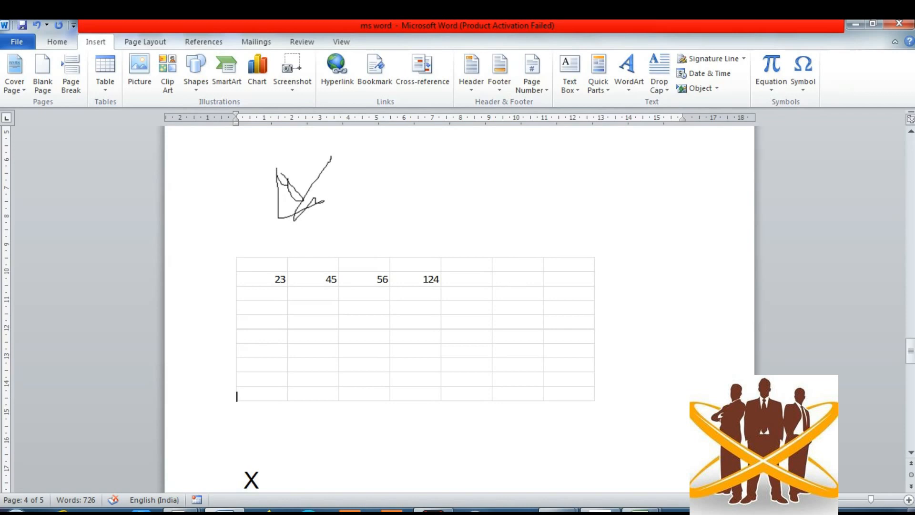
double_click(416, 329)
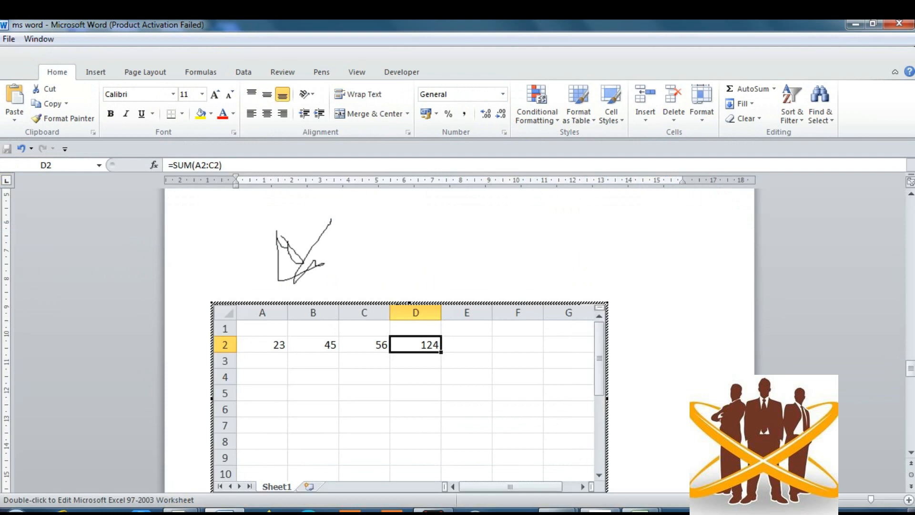
key("Escape")
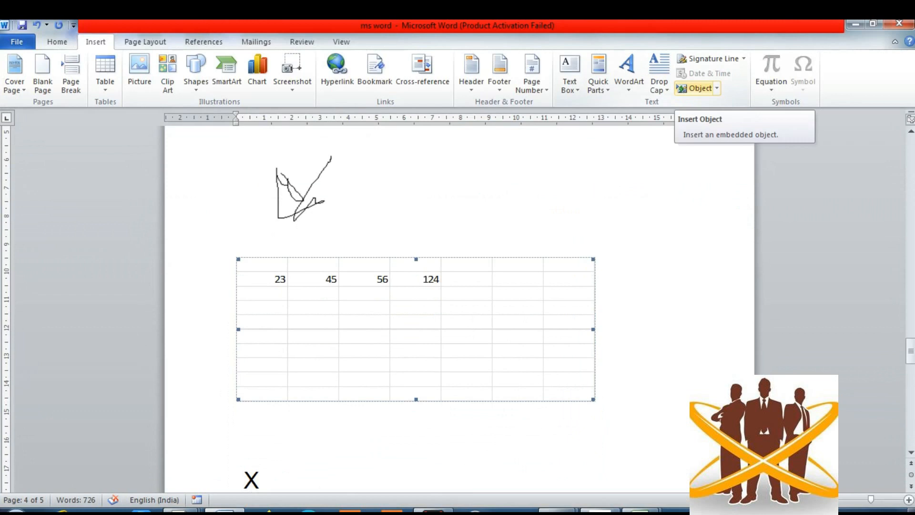
left_click(717, 88)
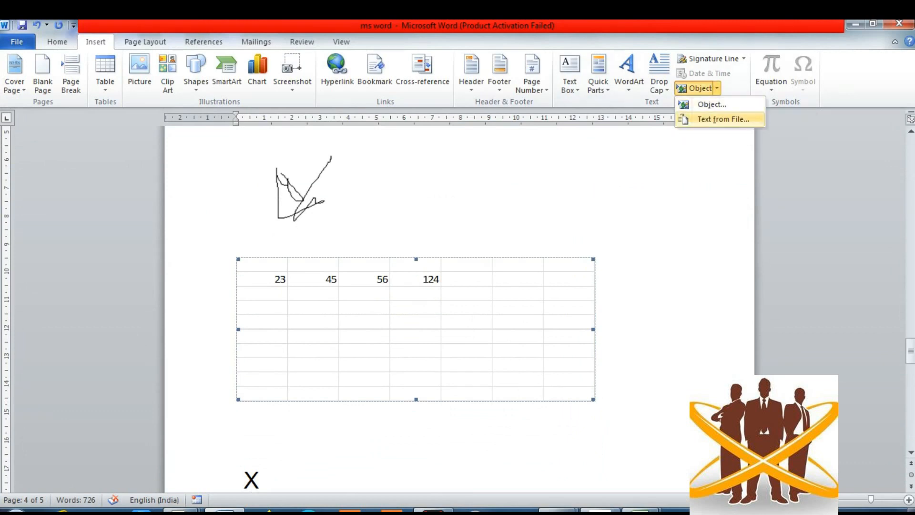
left_click(723, 120)
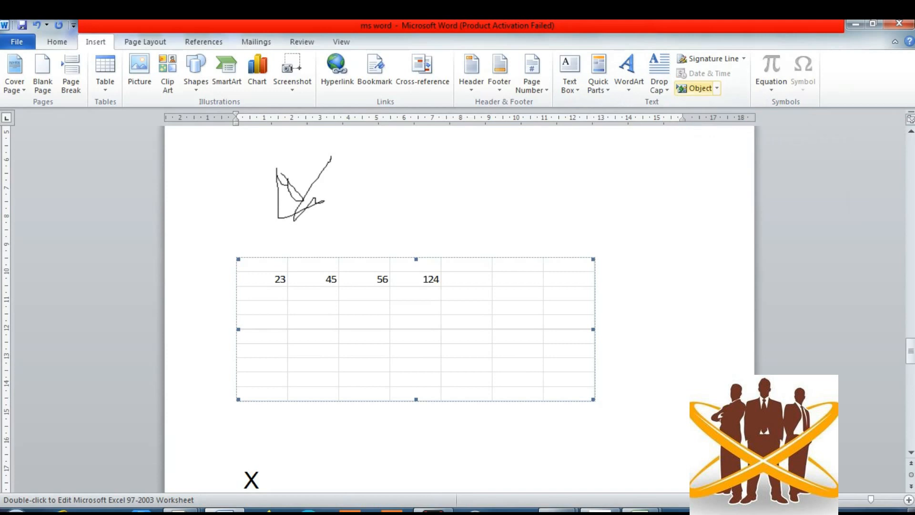
left_click(717, 88)
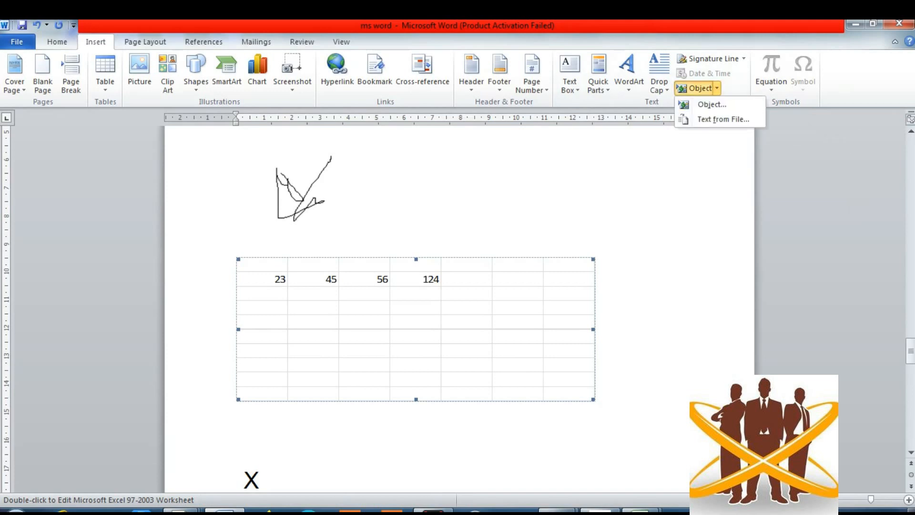
key("Escape")
key("Down")
key("Down")
key("Down")
key("Down")
key("Down")
key("Down")
key("Down")
key("Down")
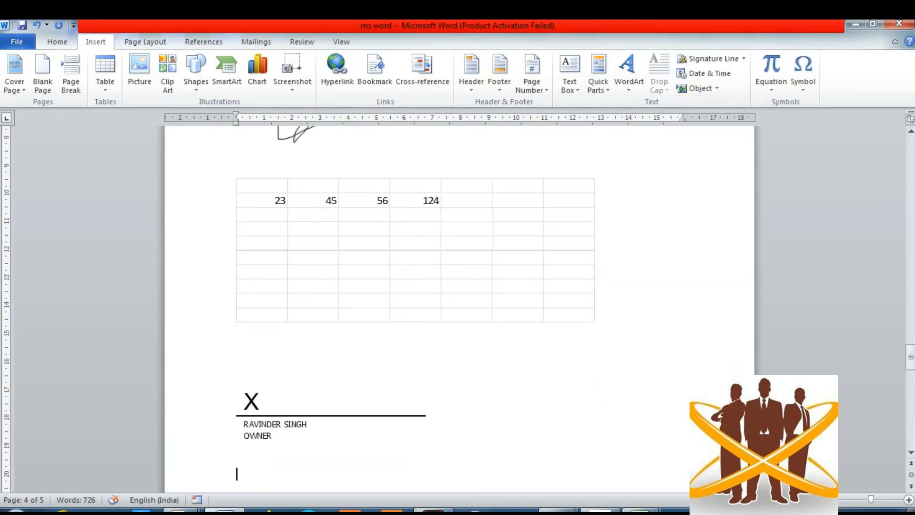
- Place the insertion point on the empty line below MOBILE
key("Down")
key("Down")
key("Down")
key("Down")
key("Down")
key("Down")
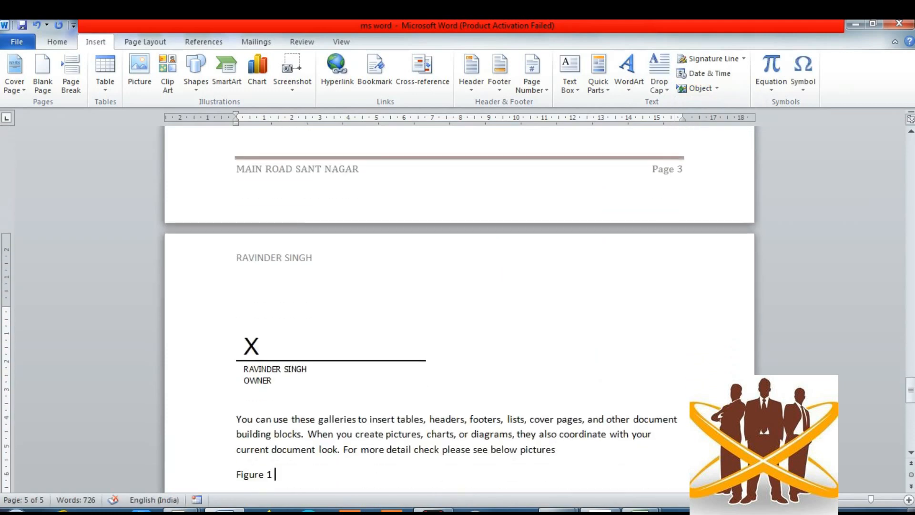
key("Down")
key("Down")
key("Down")
key("Down")
key("Down")
key("Down")
key("Down")
key("Down")
key("Down")
key("Down")
key("Down")
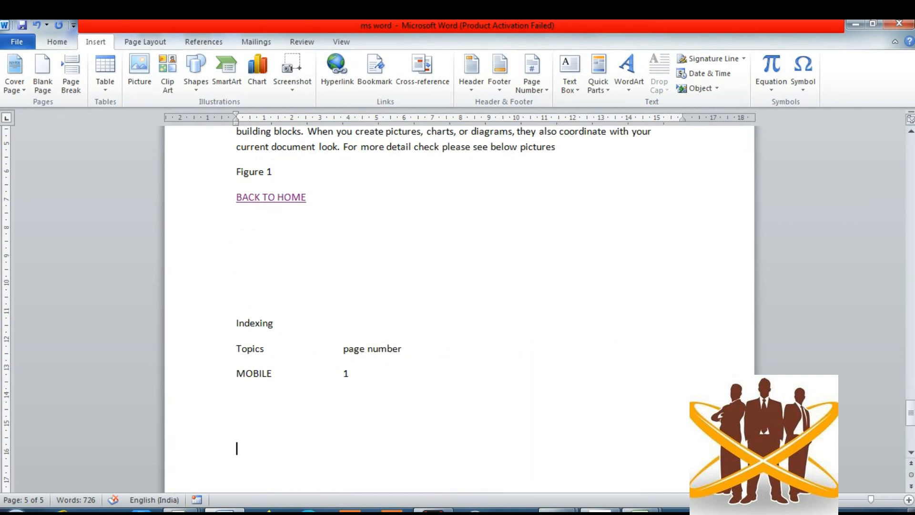
left_click(698, 89)
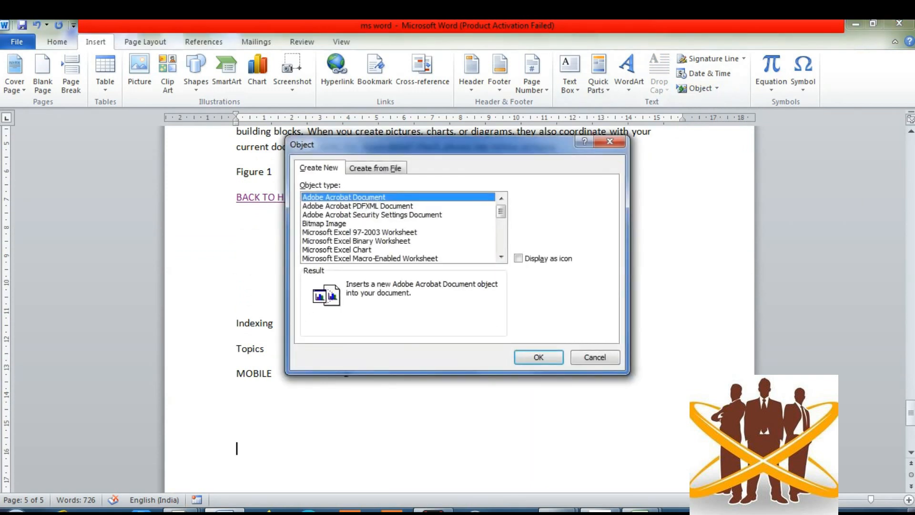
left_click(610, 142)
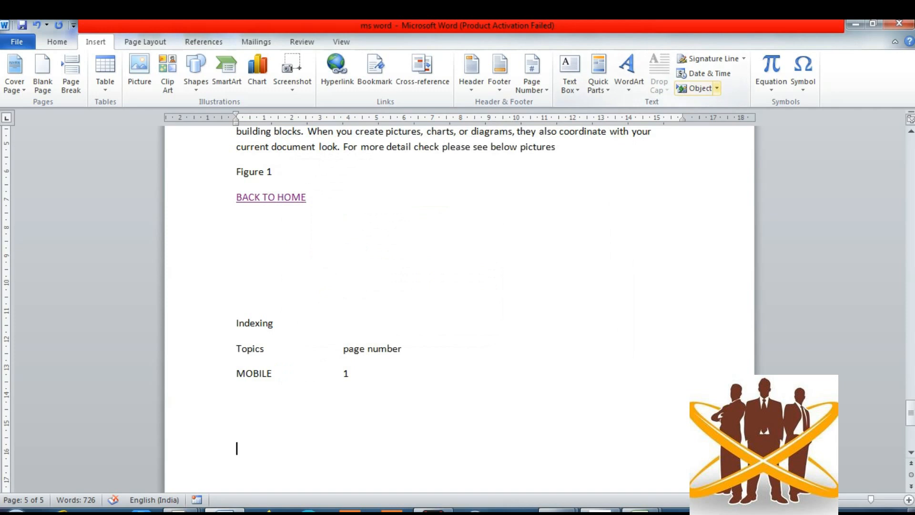
- Try inserting the ms word file's text, dismiss the error, and reopen Text from File
left_click(717, 89)
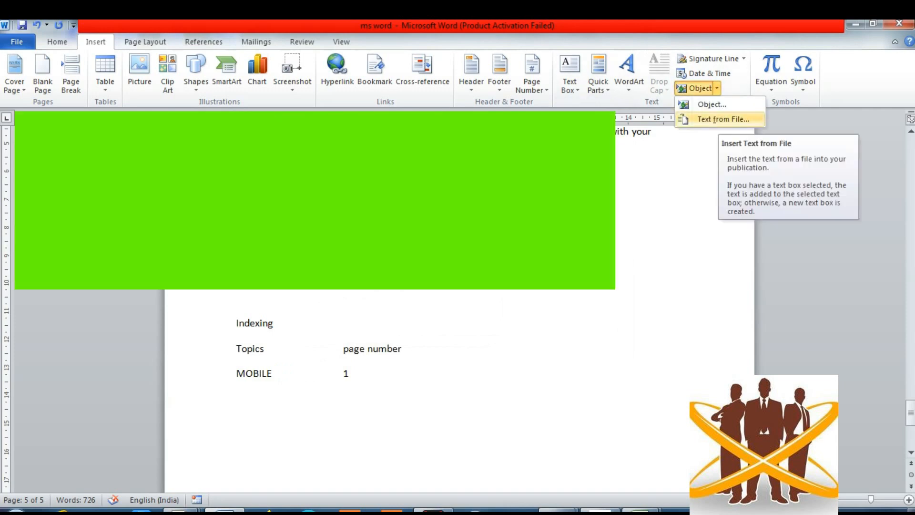
left_click(723, 119)
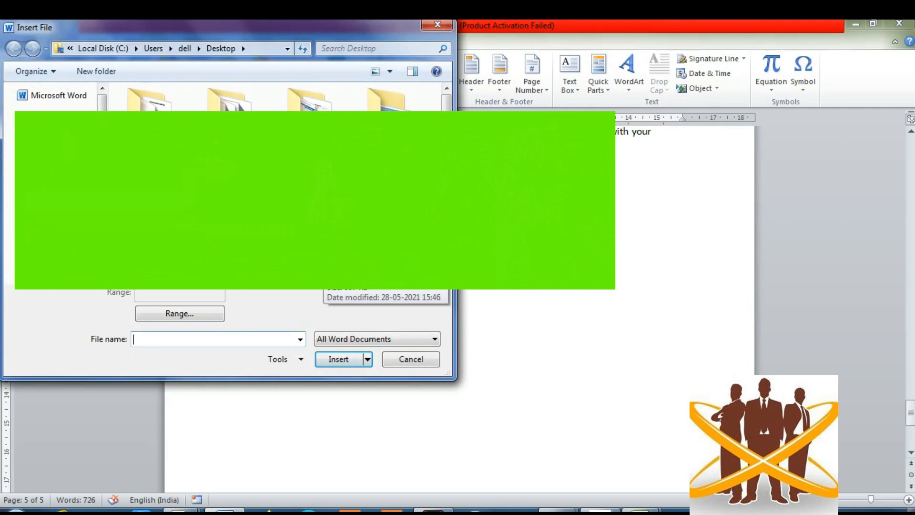
scroll(310, 97, "down", 10)
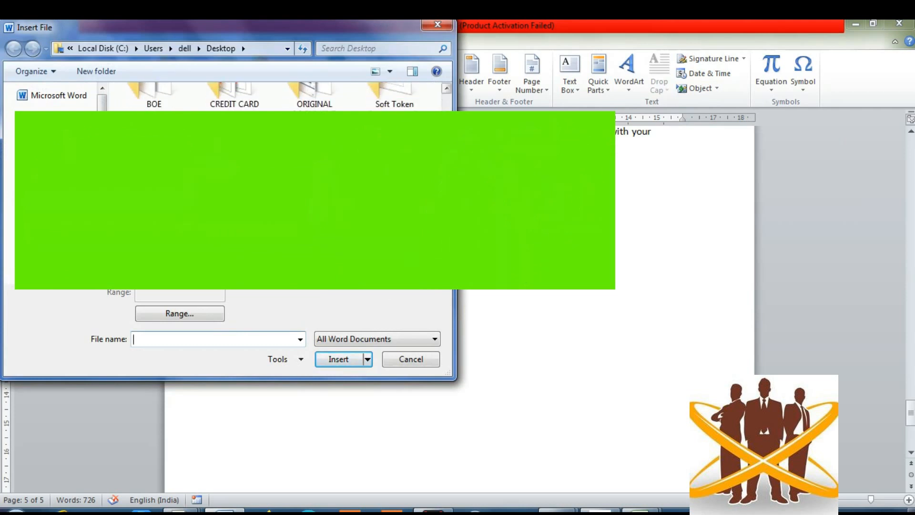
scroll(286, 97, "down", 3)
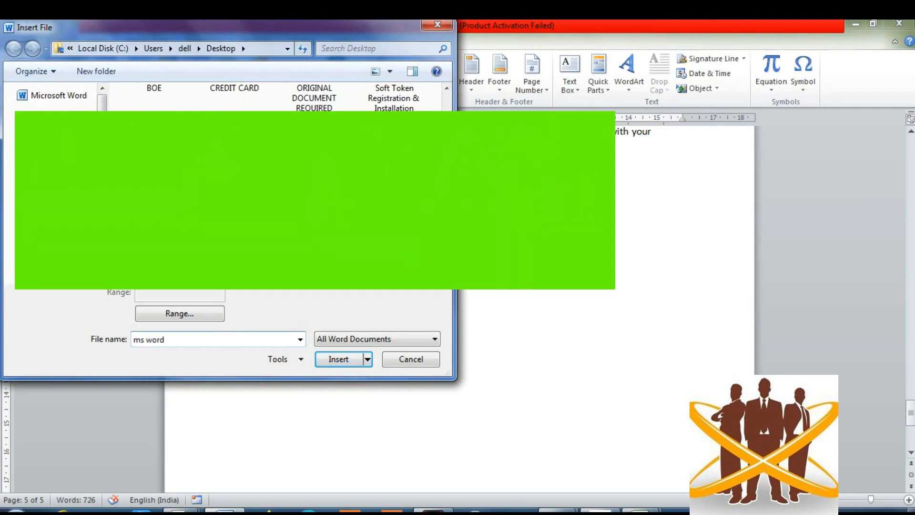
key("Return")
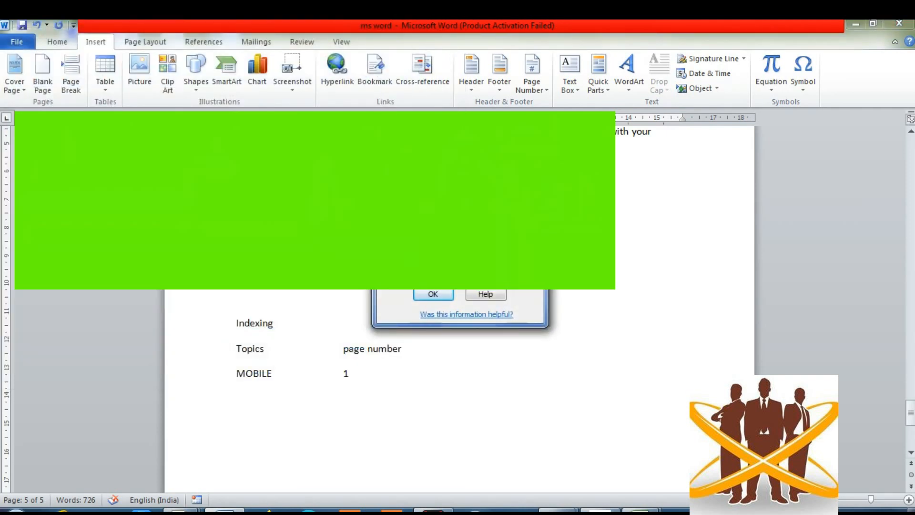
key("Return")
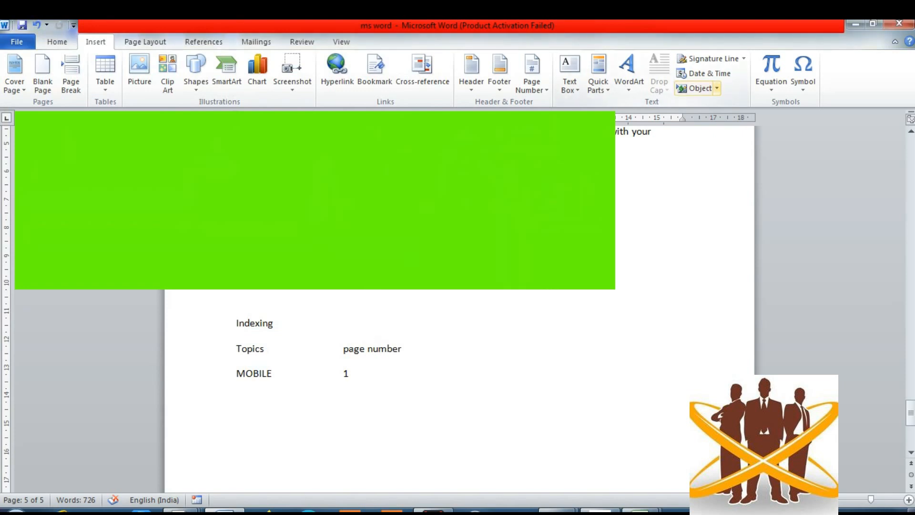
left_click(717, 88)
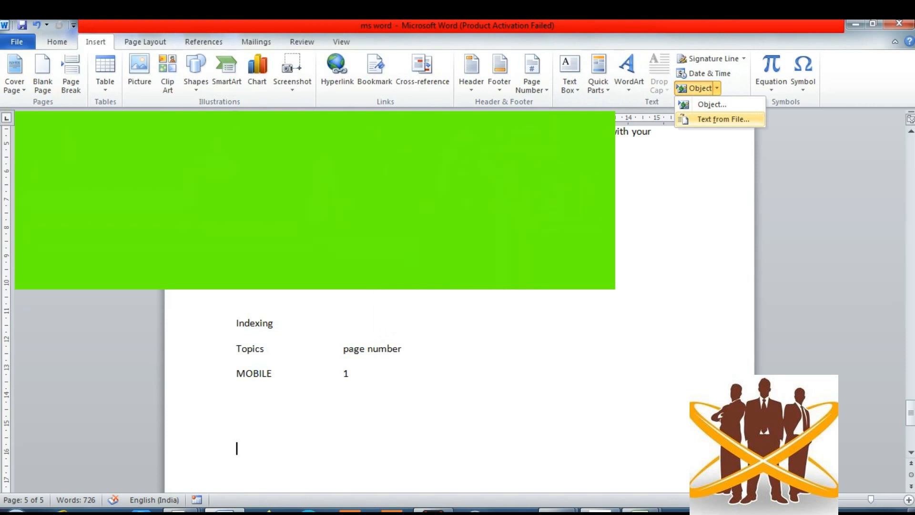
left_click(723, 119)
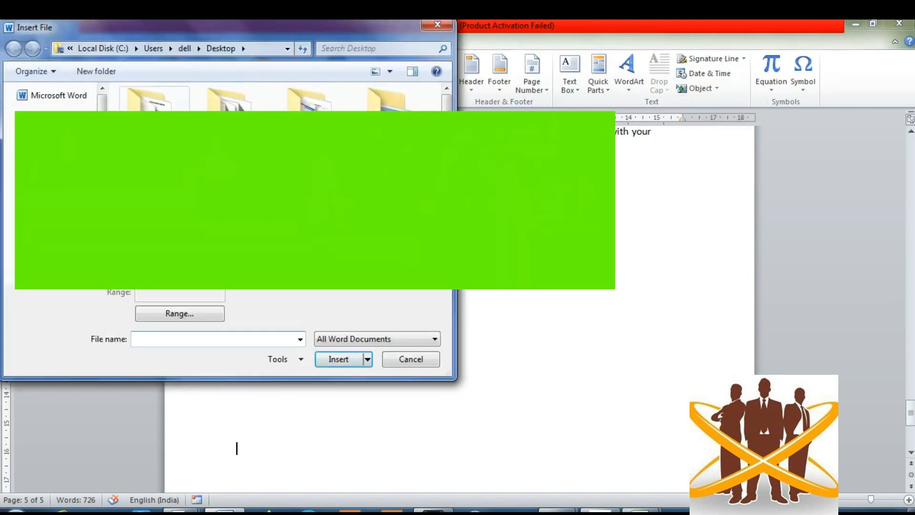